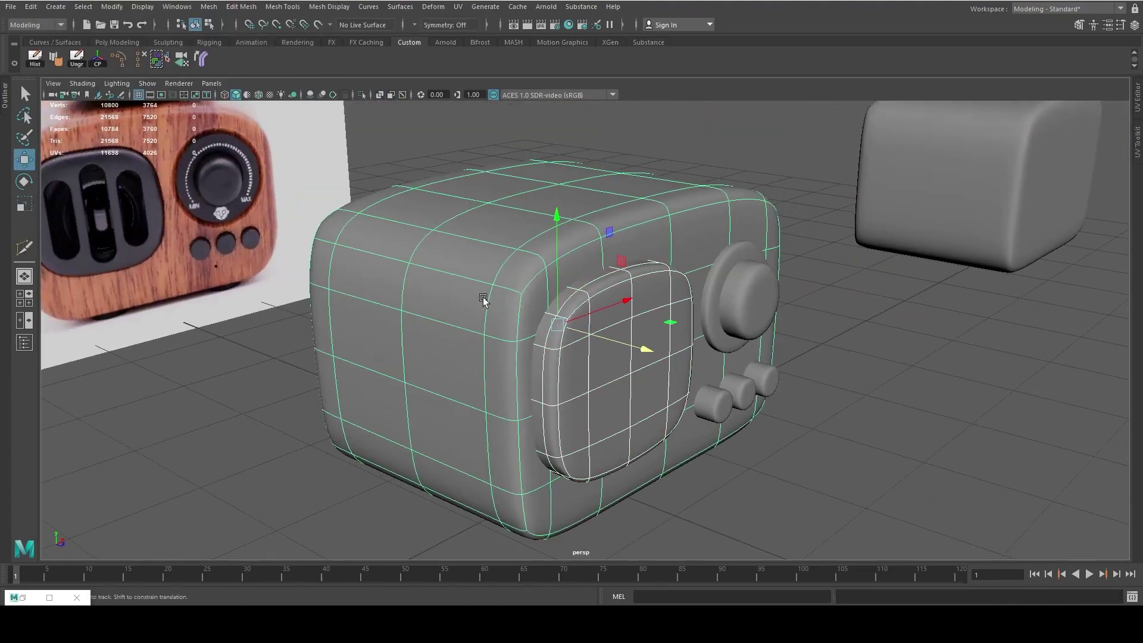
- Subtract the cutter shape from the speaker body with Mesh > Booleans > Difference
{"action": "left_click", "coordinate": [283, 7]}
{"action": "left_click", "coordinate": [356, 49]}
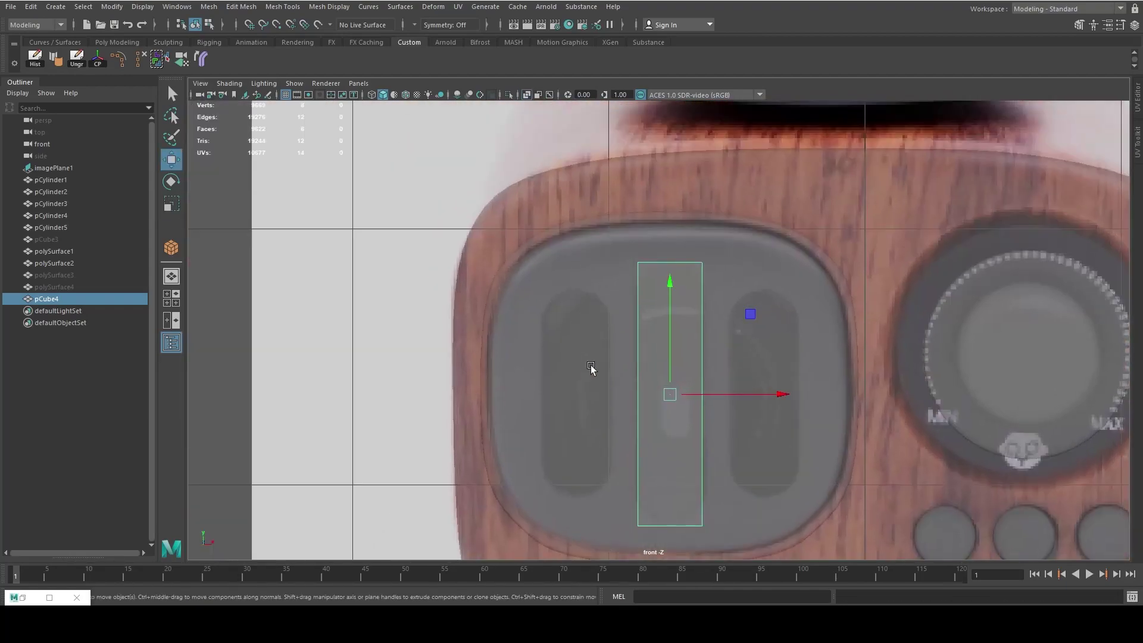
- Select the speaker body mesh to start the recessed front panel
{"action": "left_click", "coordinate": [591, 368]}
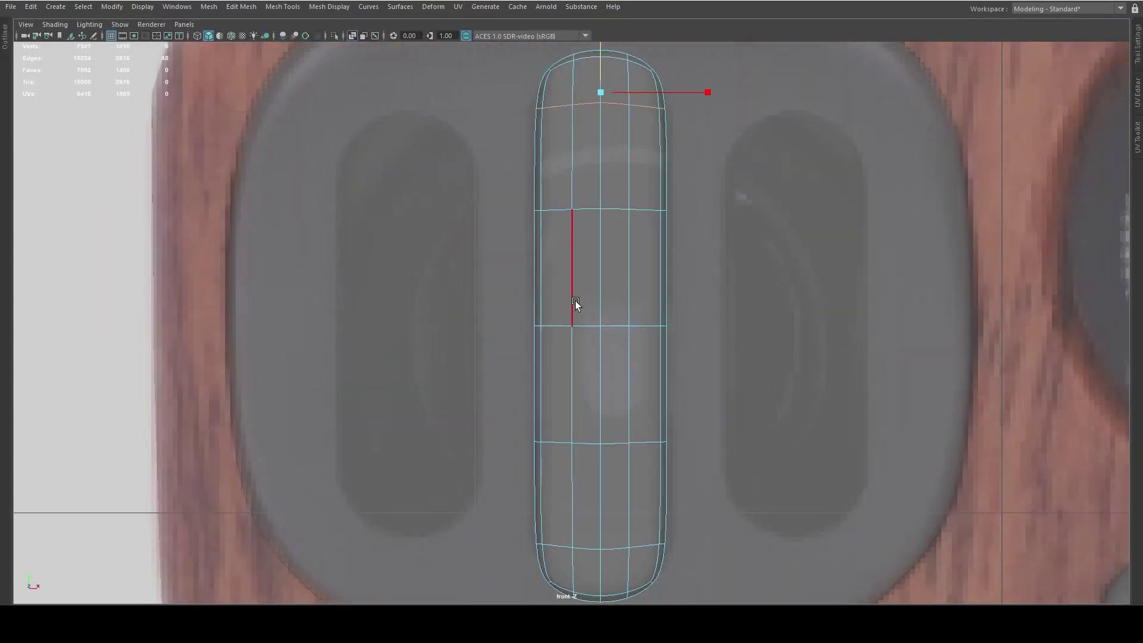
- Position the slot cutter over the right slot in the reference and push it into the panel
{"action": "key", "text": "F8"}
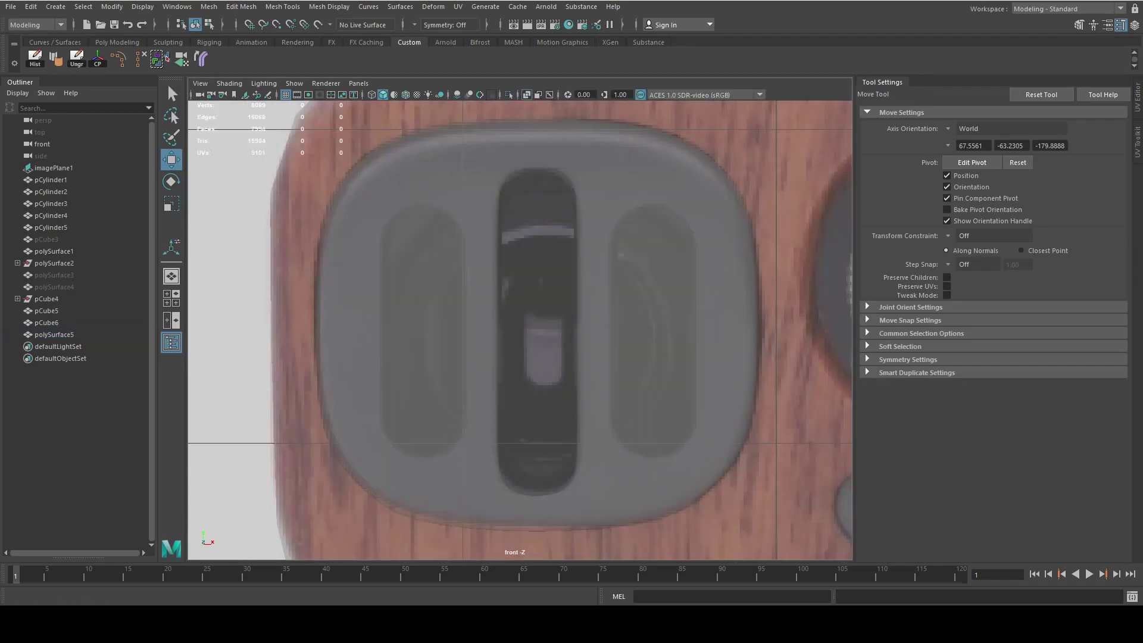
{"action": "key", "text": "alt+Tab"}
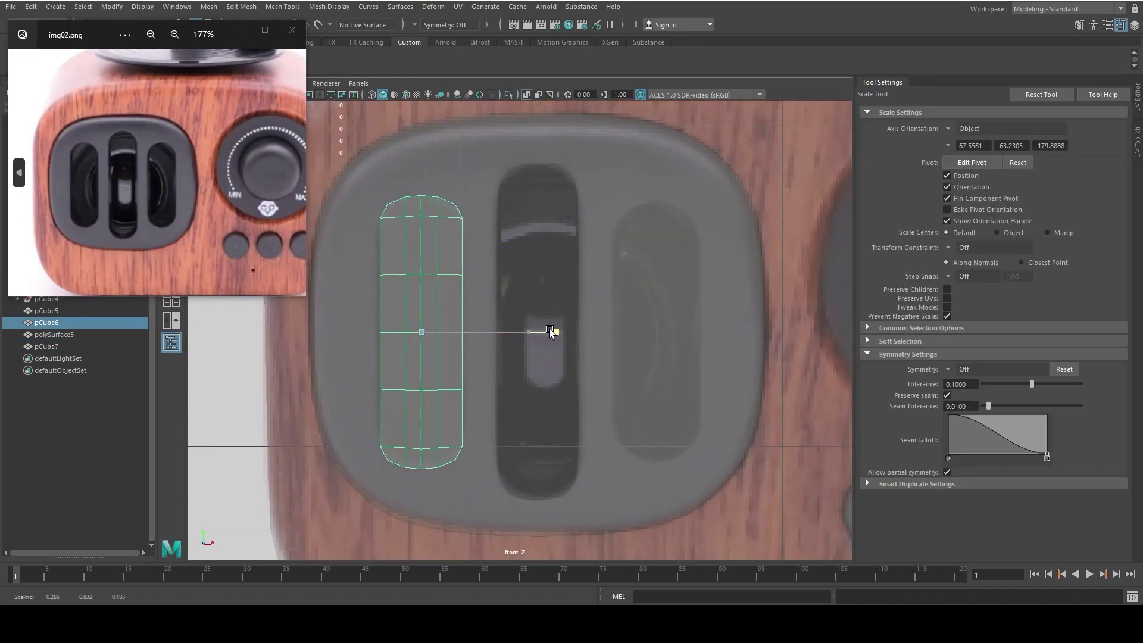
{"action": "scroll", "coordinate": [546, 329], "scroll_direction": "up", "scroll_amount": 3}
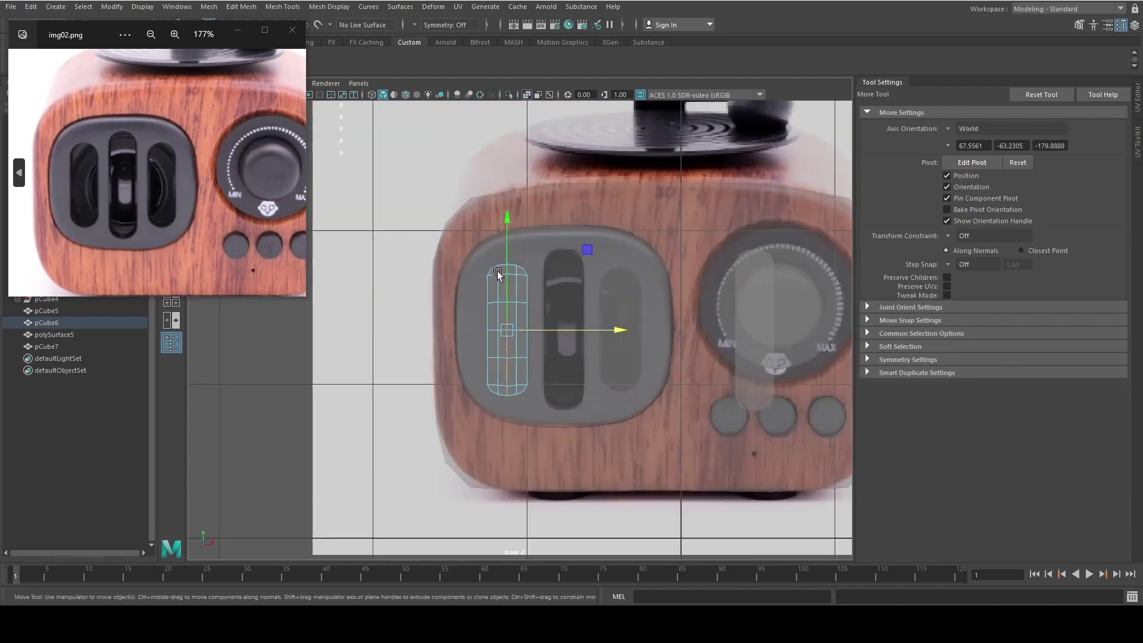
{"action": "key", "text": "w"}
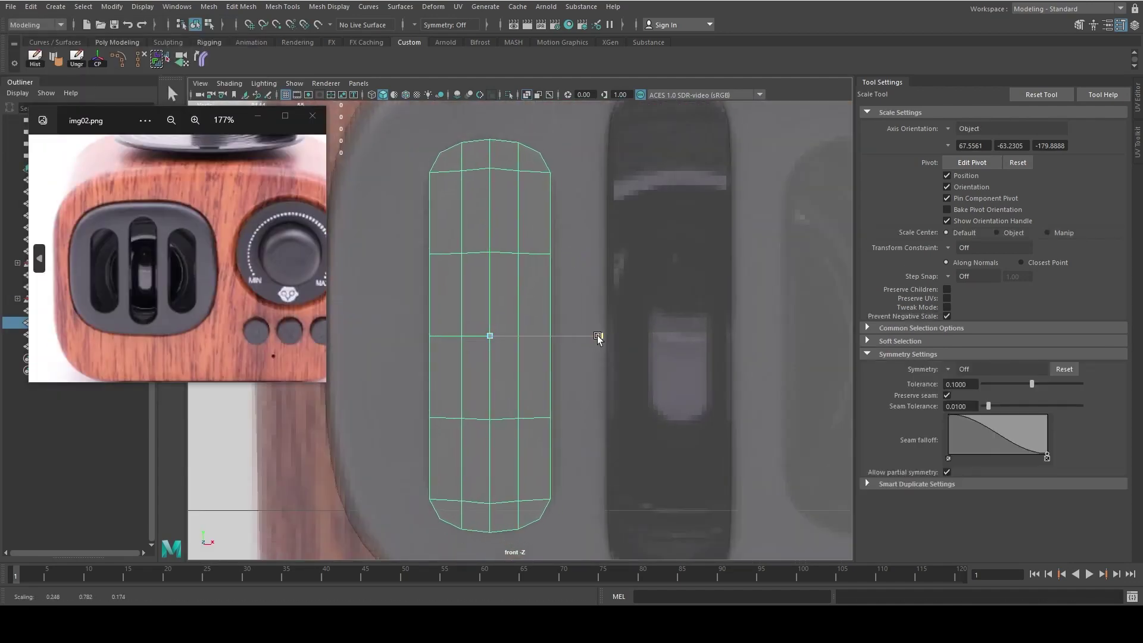
{"action": "scroll", "coordinate": [488, 381], "scroll_direction": "down", "scroll_amount": 4}
{"action": "scroll", "coordinate": [485, 379], "scroll_direction": "up", "scroll_amount": 3}
{"action": "left_click_drag", "start_coordinate": [524, 381], "coordinate": [587, 337]}
{"action": "scroll", "coordinate": [587, 337], "scroll_direction": "down", "scroll_amount": 3}
{"action": "scroll", "coordinate": [587, 337], "scroll_direction": "up", "scroll_amount": 3}
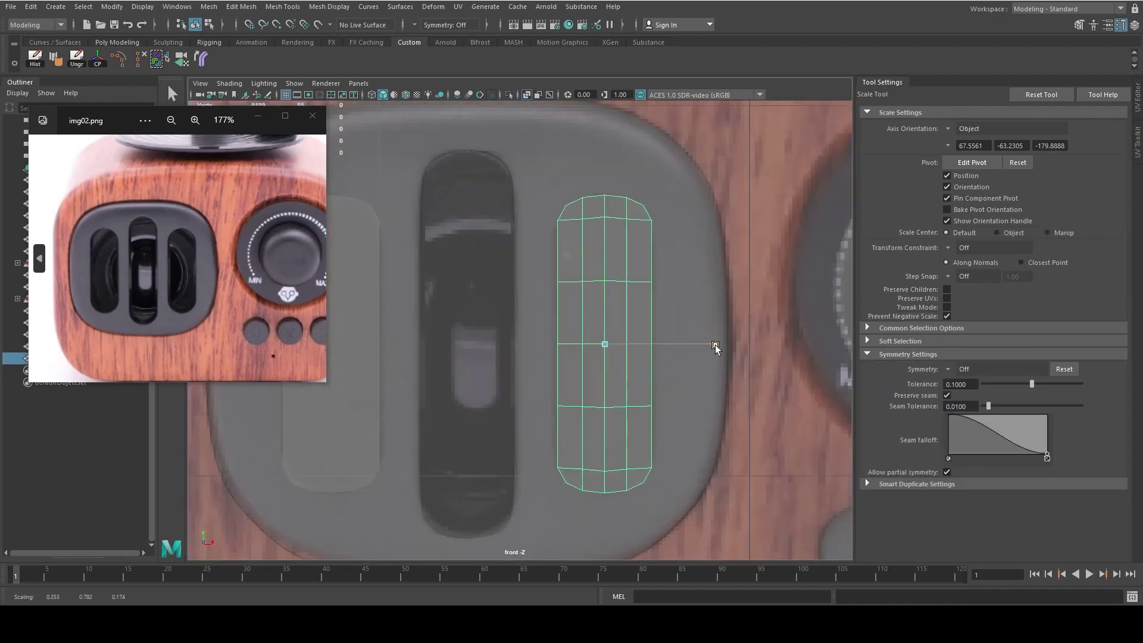
{"action": "mouse_move", "coordinate": [574, 230]}
{"action": "left_mouse_down"}
{"action": "mouse_move", "coordinate": [631, 372]}
{"action": "mouse_move", "coordinate": [685, 420]}
{"action": "left_mouse_up"}
{"action": "scroll", "coordinate": [631, 372], "scroll_direction": "up", "scroll_amount": 5}
- Cut the slots with Boolean Difference and shift the cutter left of the slot
{"action": "left_click", "coordinate": [209, 6]}
{"action": "left_click", "coordinate": [333, 39]}
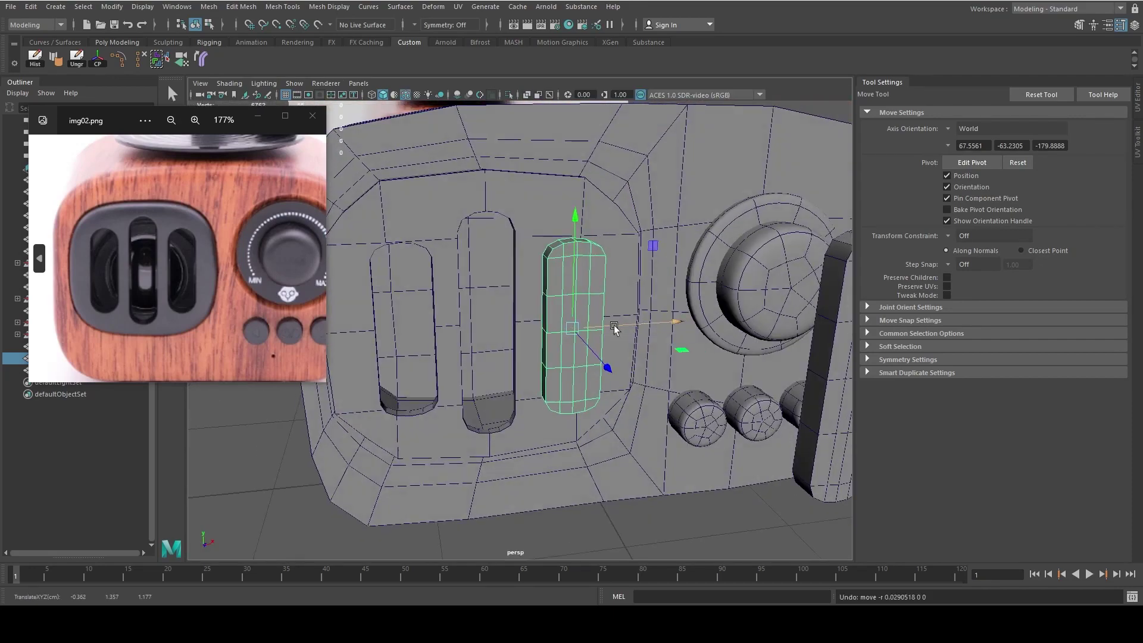
{"action": "left_click_drag", "start_coordinate": [613, 327], "coordinate": [560, 348], "text": "alt"}
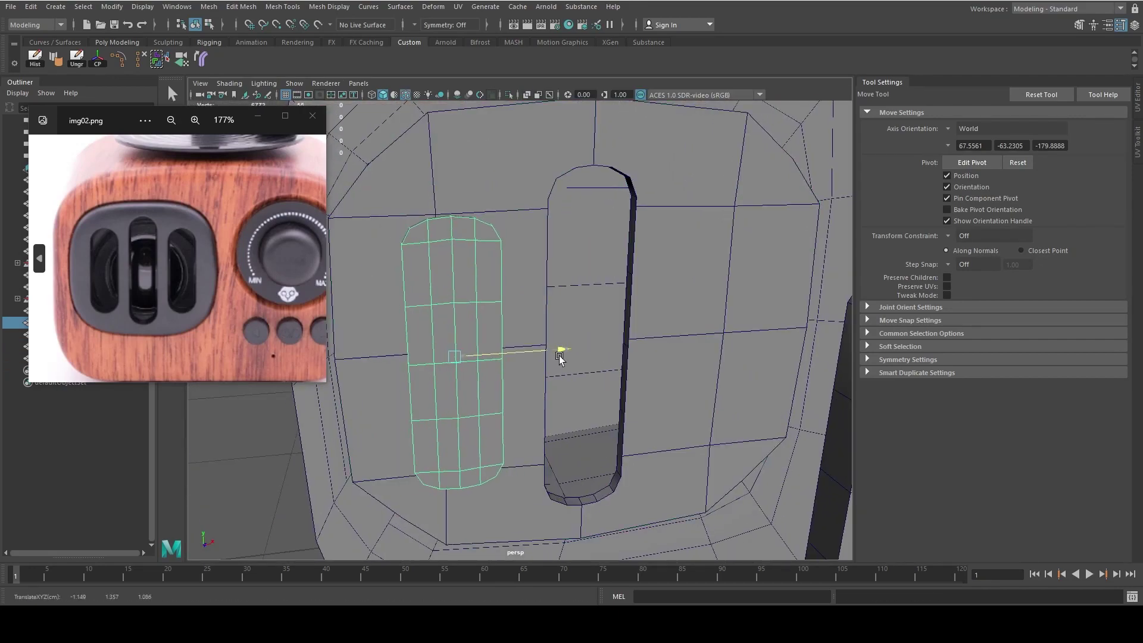
{"action": "key", "text": "ctrl+space"}
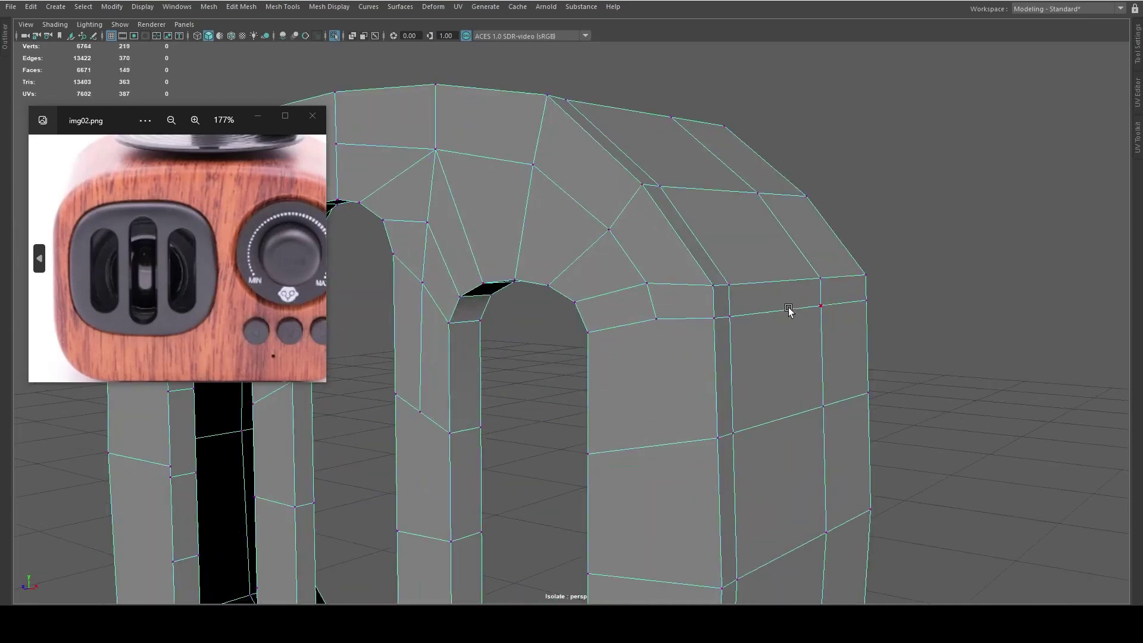
- Select the edge loop around a slot and bring up the edge editing marking menu
{"action": "double_click", "coordinate": [789, 310]}
{"action": "right_click", "coordinate": [1019, 303], "text": "shift"}
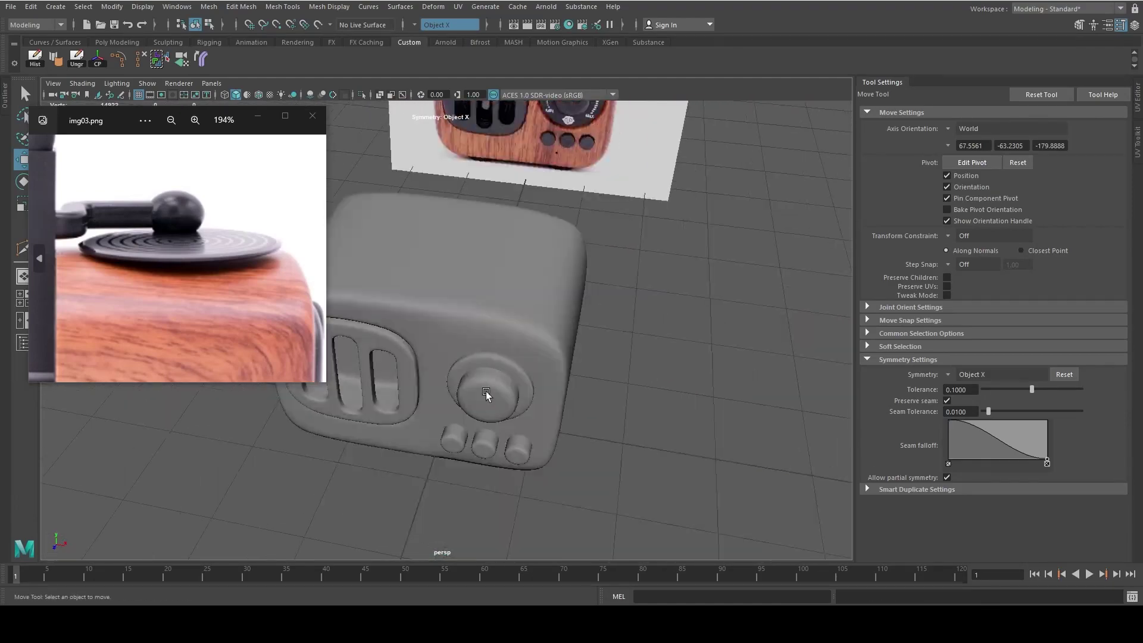
- Create a polygon cylinder and scale it into a flat platter disc
{"action": "right_click_drag", "start_coordinate": [674, 358], "coordinate": [666, 440], "text": "shift"}
{"action": "left_click", "coordinate": [982, 86]}
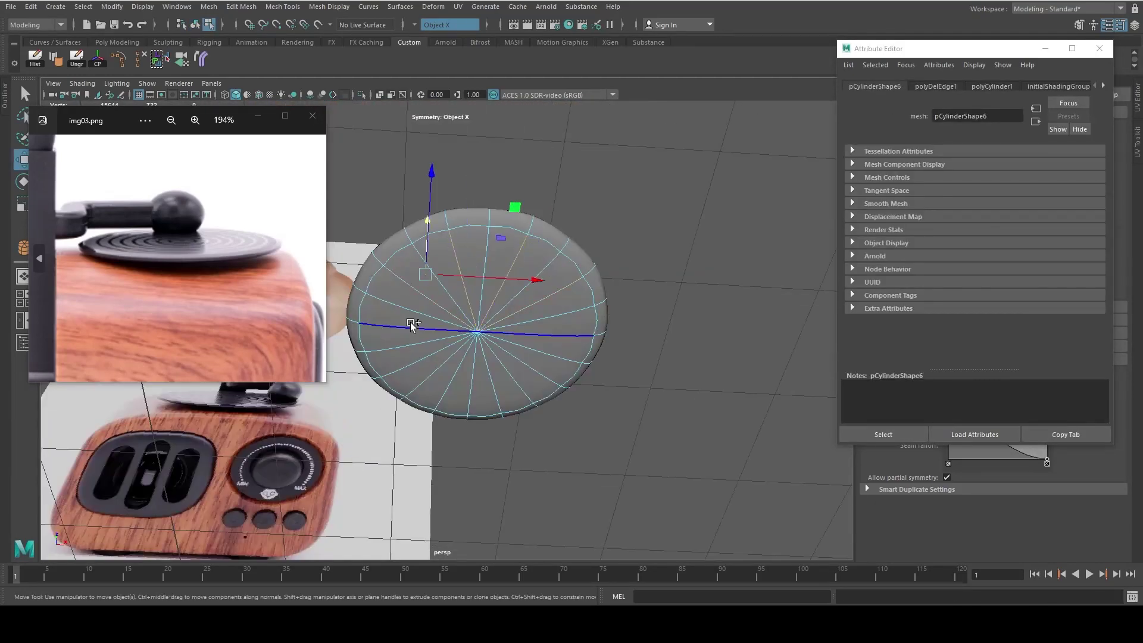
{"action": "key", "text": "r"}
{"action": "left_click", "coordinate": [964, 371]}
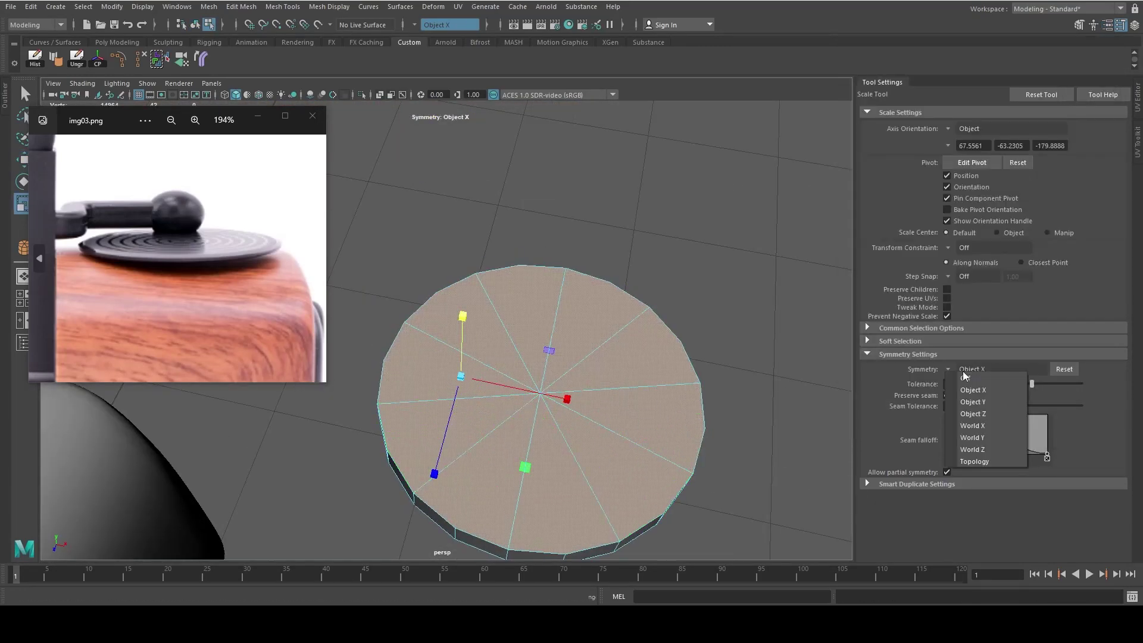
{"action": "scroll", "coordinate": [75, 235], "scroll_direction": "up", "scroll_amount": 2}
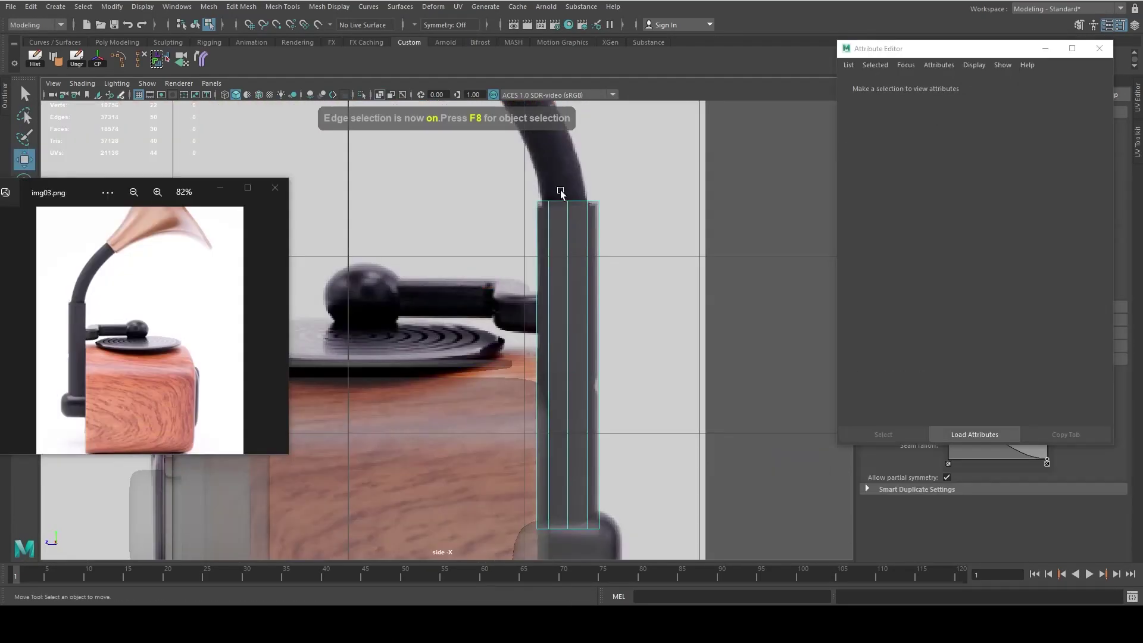
- Scale the tall cylindrical post and move it into place beside the body
{"action": "key", "text": "r"}
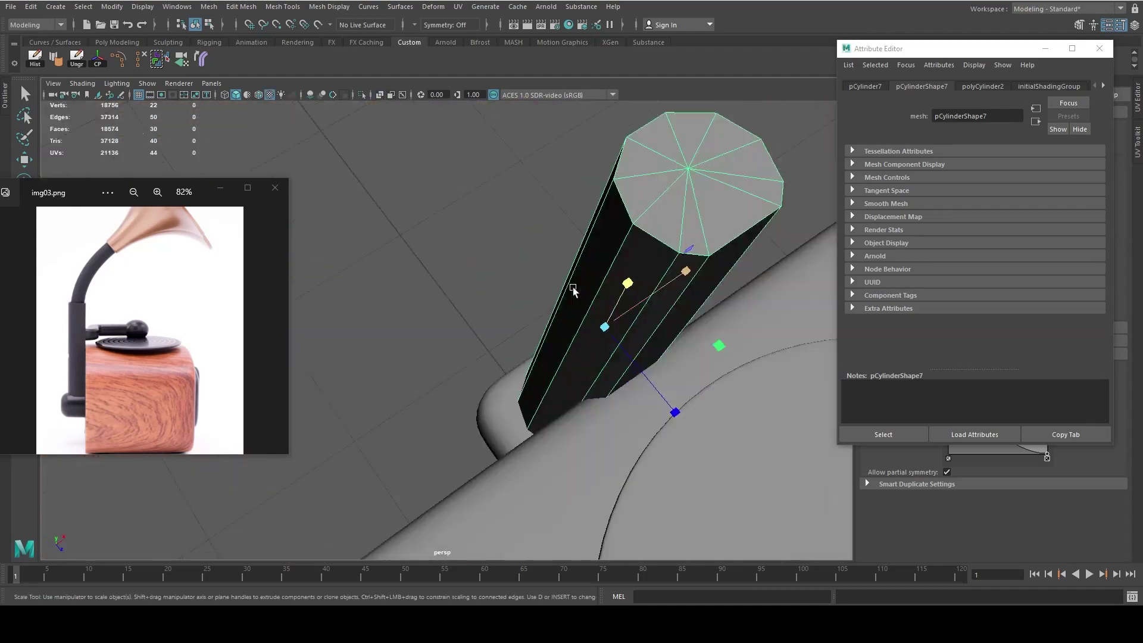
{"action": "left_click_drag", "start_coordinate": [573, 287], "coordinate": [462, 450], "text": "alt"}
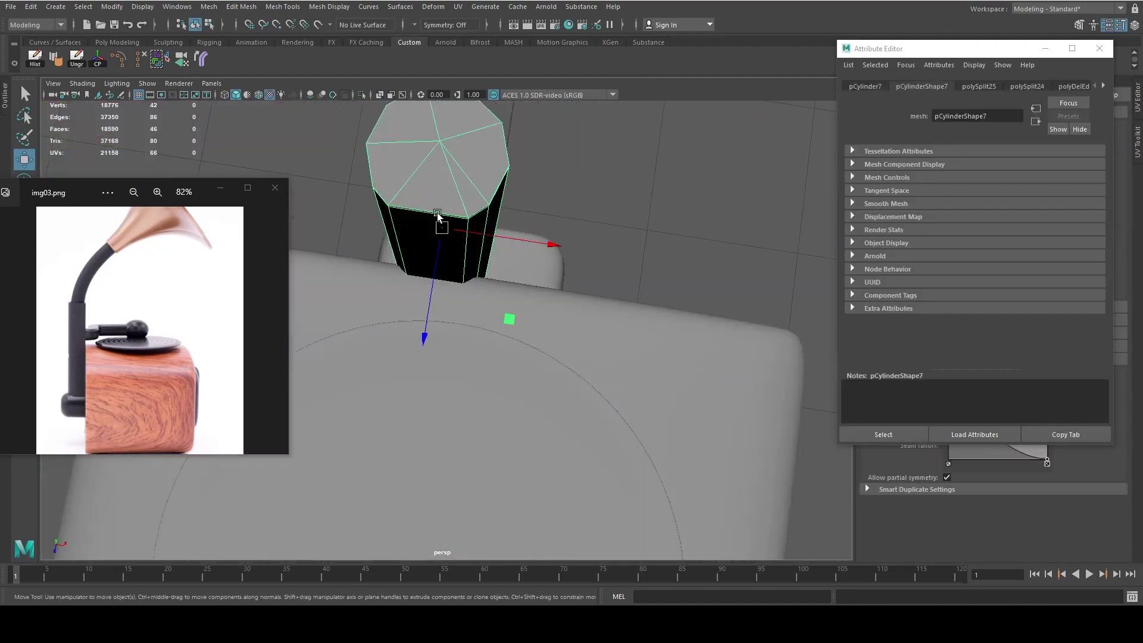
{"action": "left_click_drag", "start_coordinate": [437, 215], "coordinate": [464, 295], "text": "alt"}
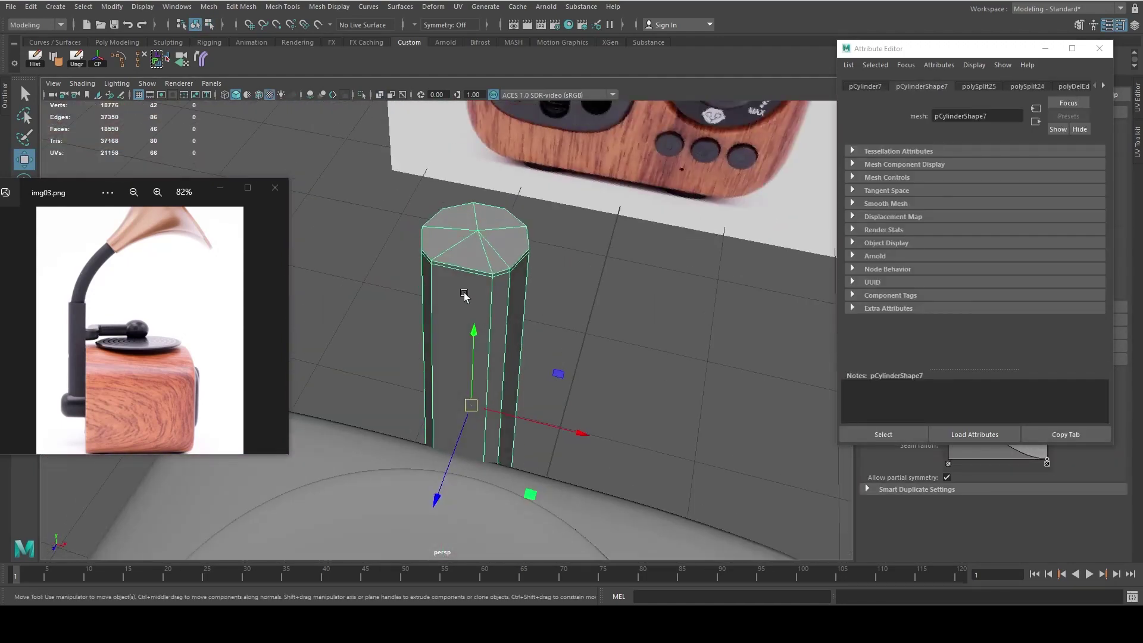
{"action": "key", "text": "w"}
{"action": "left_click_drag", "start_coordinate": [485, 347], "coordinate": [496, 299], "text": "alt"}
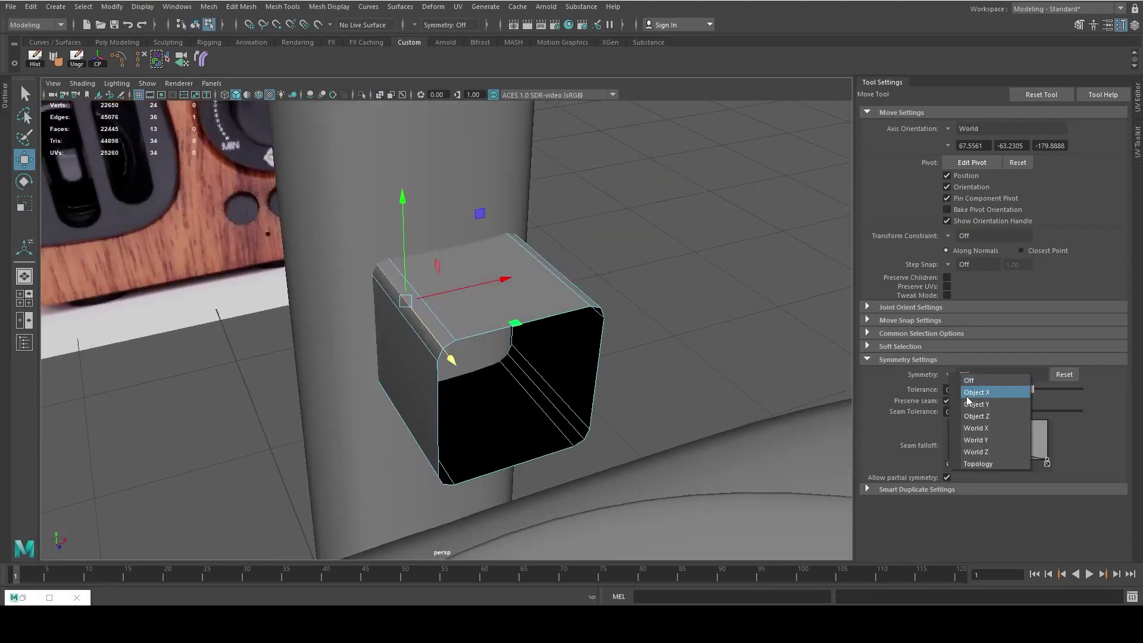
- Turn on Object X symmetry and bridge the two selected bracket edge loops
{"action": "left_click", "coordinate": [967, 393]}
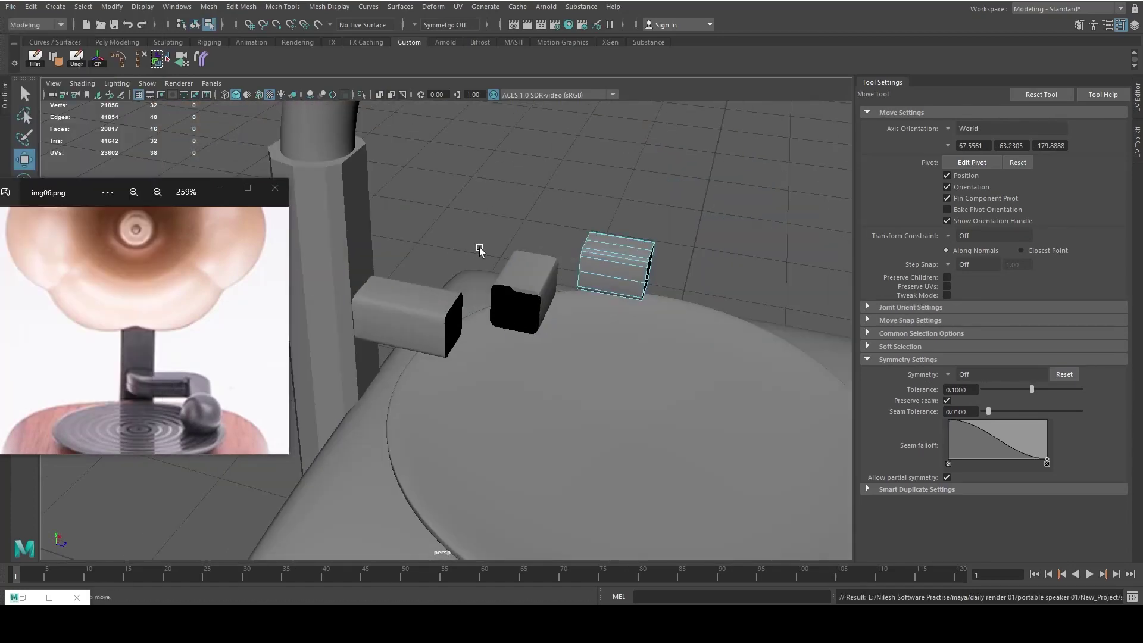
{"action": "key", "text": "space"}
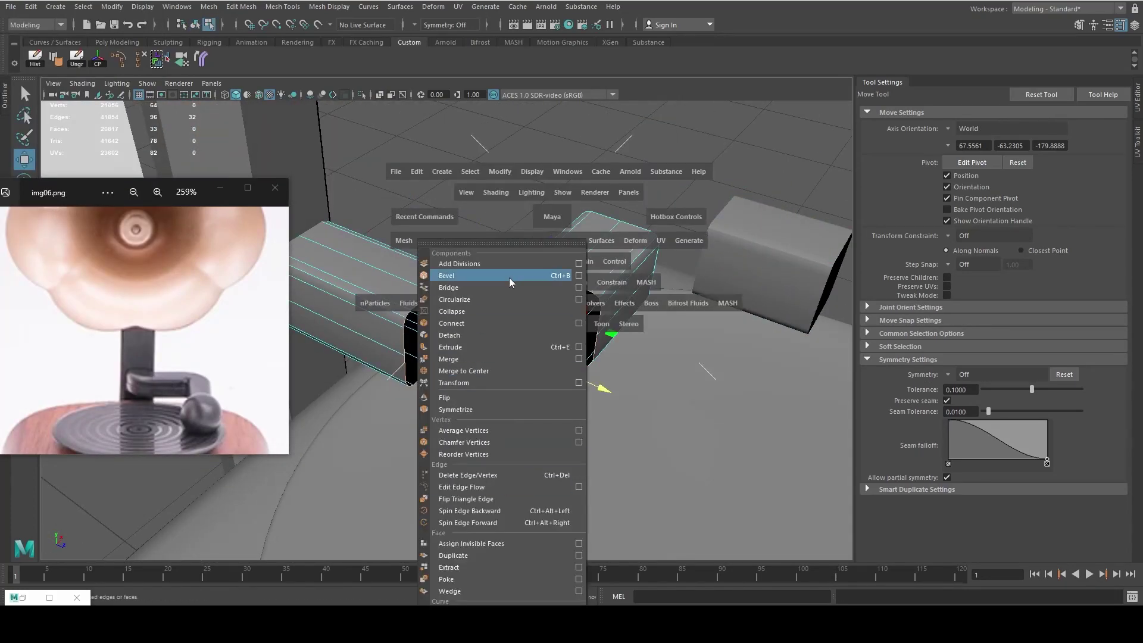
{"action": "left_click", "coordinate": [441, 284]}
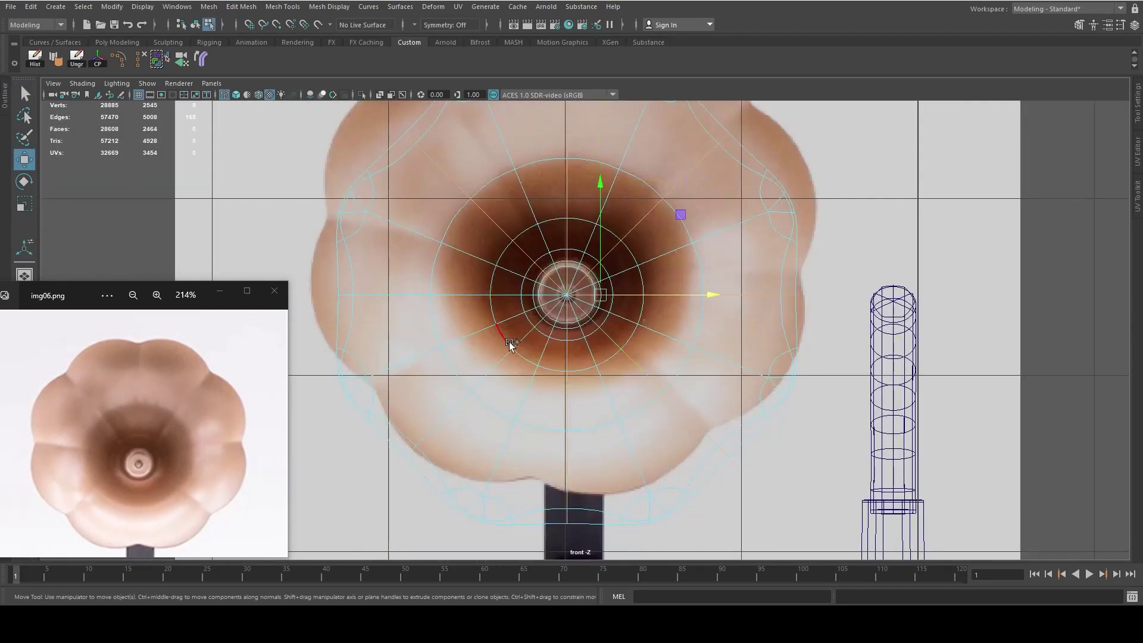
- Select the horn's edges and orbit in close to the rim
{"action": "left_click_drag", "start_coordinate": [508, 261], "coordinate": [689, 426]}
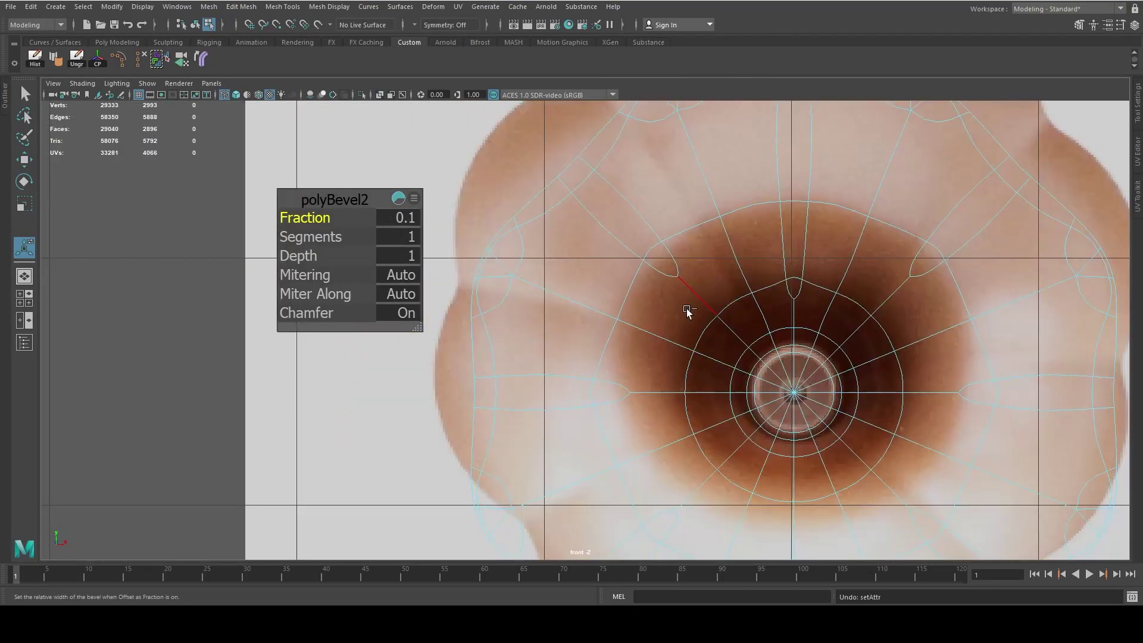
{"action": "left_click_drag", "start_coordinate": [678, 275], "coordinate": [752, 358]}
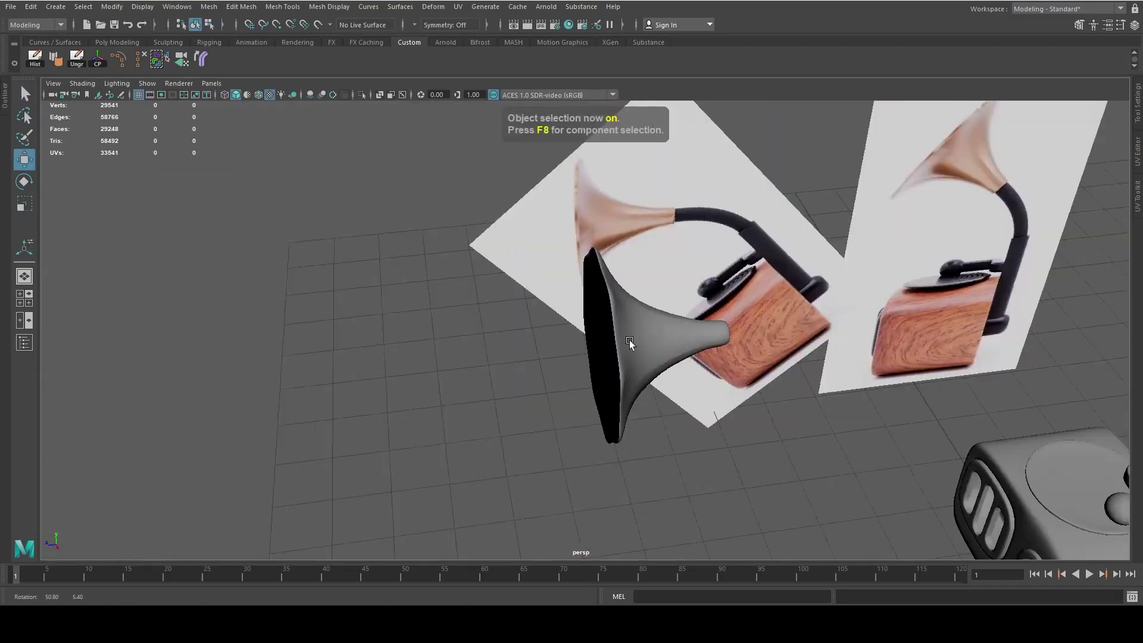
{"action": "mouse_move", "coordinate": [630, 341]}
{"action": "left_mouse_down", "text": "alt"}
{"action": "mouse_move", "coordinate": [652, 303]}
{"action": "mouse_move", "coordinate": [498, 313]}
{"action": "left_mouse_up", "text": "alt"}
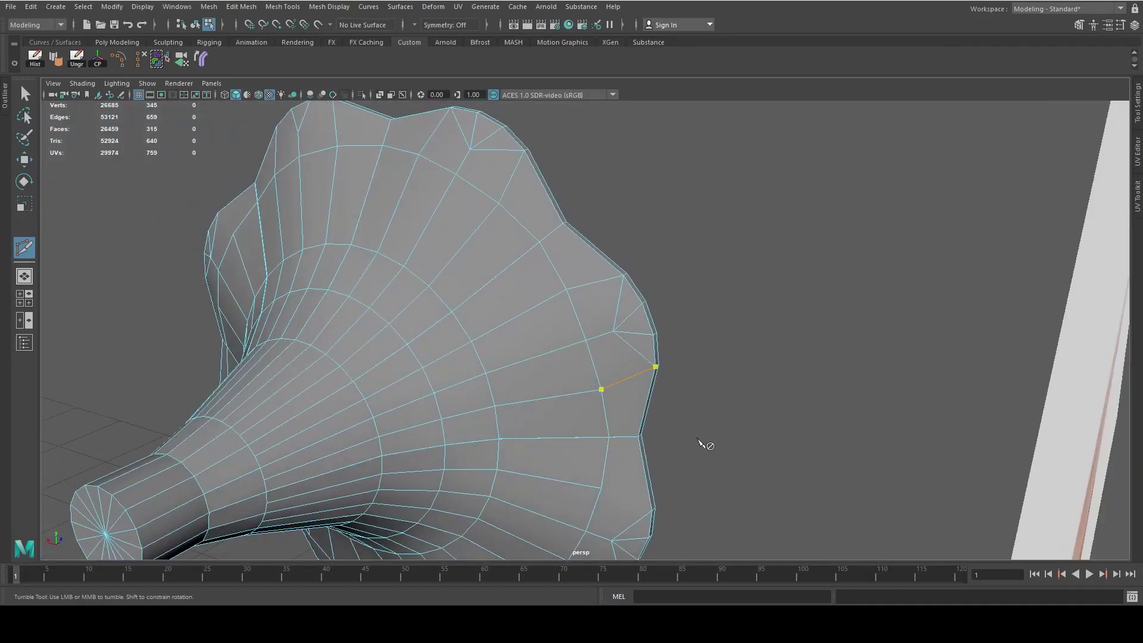
{"action": "right_click_drag", "start_coordinate": [700, 468], "coordinate": [661, 395], "text": "alt"}
{"action": "middle_click_drag", "start_coordinate": [657, 492], "coordinate": [673, 403], "text": "alt"}
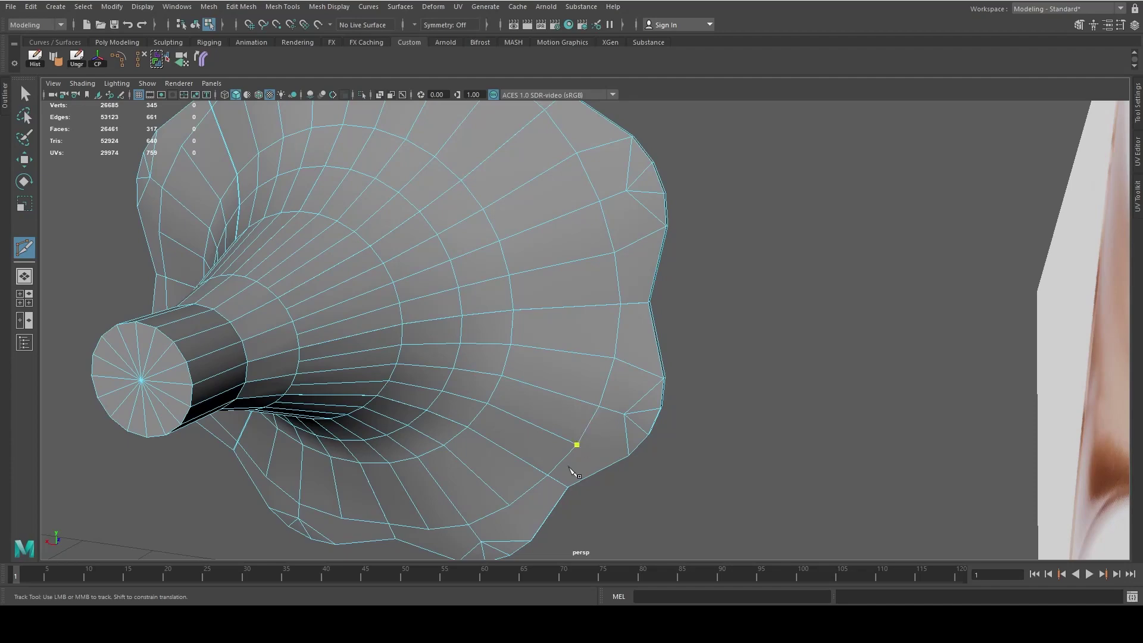
{"action": "left_click_drag", "start_coordinate": [587, 404], "coordinate": [536, 346], "text": "alt"}
{"action": "right_click_drag", "start_coordinate": [535, 345], "coordinate": [515, 326], "text": "alt"}
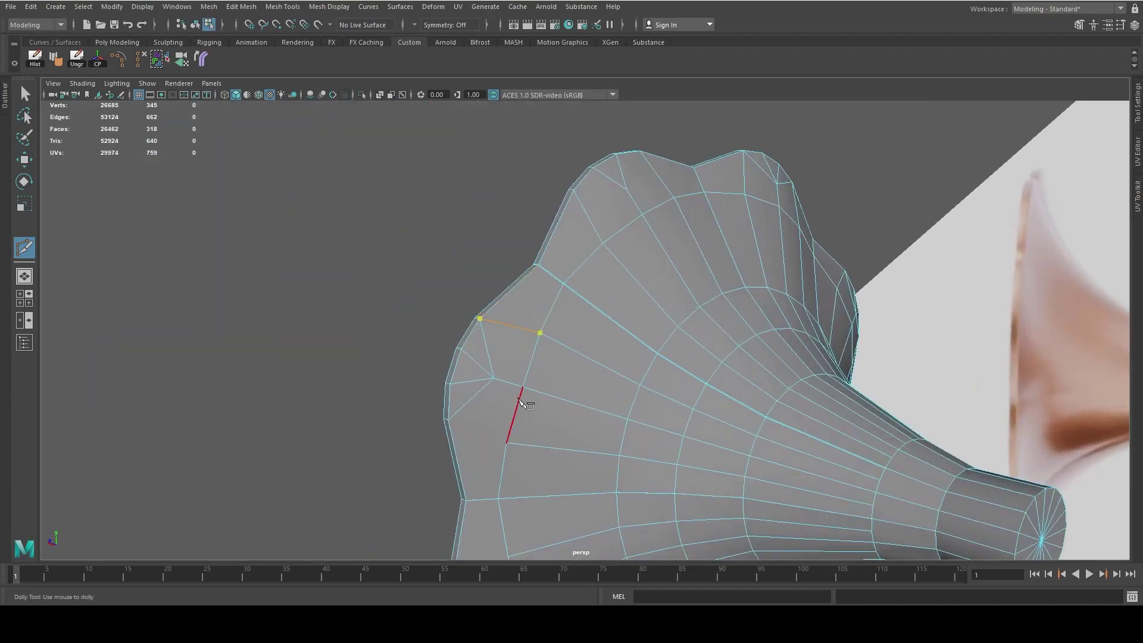
- Make several cuts across the horn rim, committing each one
{"action": "key", "text": "Return"}
{"action": "middle_click_drag", "start_coordinate": [520, 405], "coordinate": [470, 363], "text": "alt"}
{"action": "left_click", "coordinate": [461, 363]}
{"action": "key", "text": "Return"}
{"action": "left_click_drag", "start_coordinate": [530, 450], "coordinate": [542, 355], "text": "alt"}
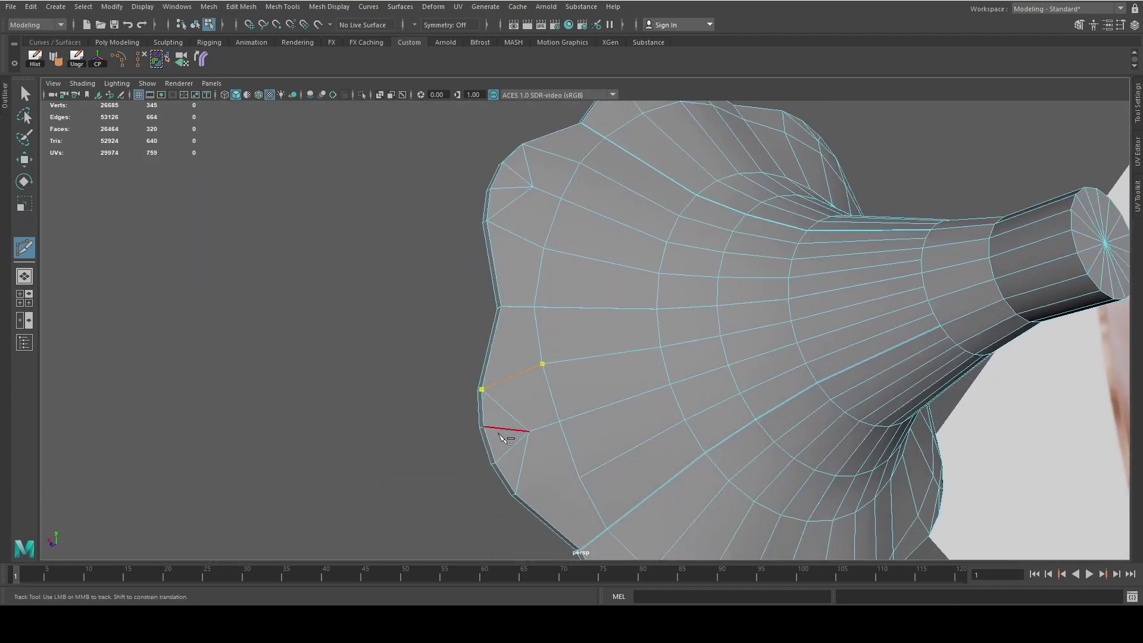
{"action": "key", "text": "Return"}
{"action": "mouse_move", "coordinate": [537, 470]}
{"action": "right_mouse_down", "text": "alt"}
{"action": "mouse_move", "coordinate": [591, 466]}
{"action": "mouse_move", "coordinate": [410, 234]}
{"action": "right_mouse_up", "text": "alt"}
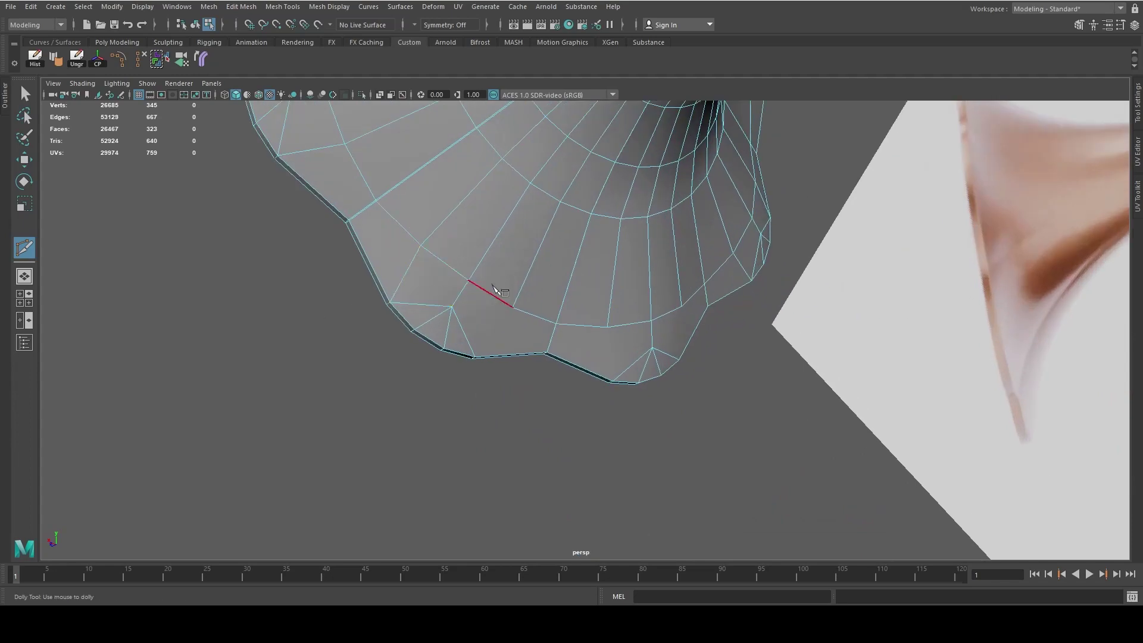
{"action": "left_click", "coordinate": [503, 356]}
{"action": "key", "text": "Return"}
{"action": "mouse_move", "coordinate": [503, 356]}
{"action": "right_mouse_down", "text": "alt"}
{"action": "mouse_move", "coordinate": [586, 352]}
{"action": "mouse_move", "coordinate": [539, 340]}
{"action": "right_mouse_up", "text": "alt"}
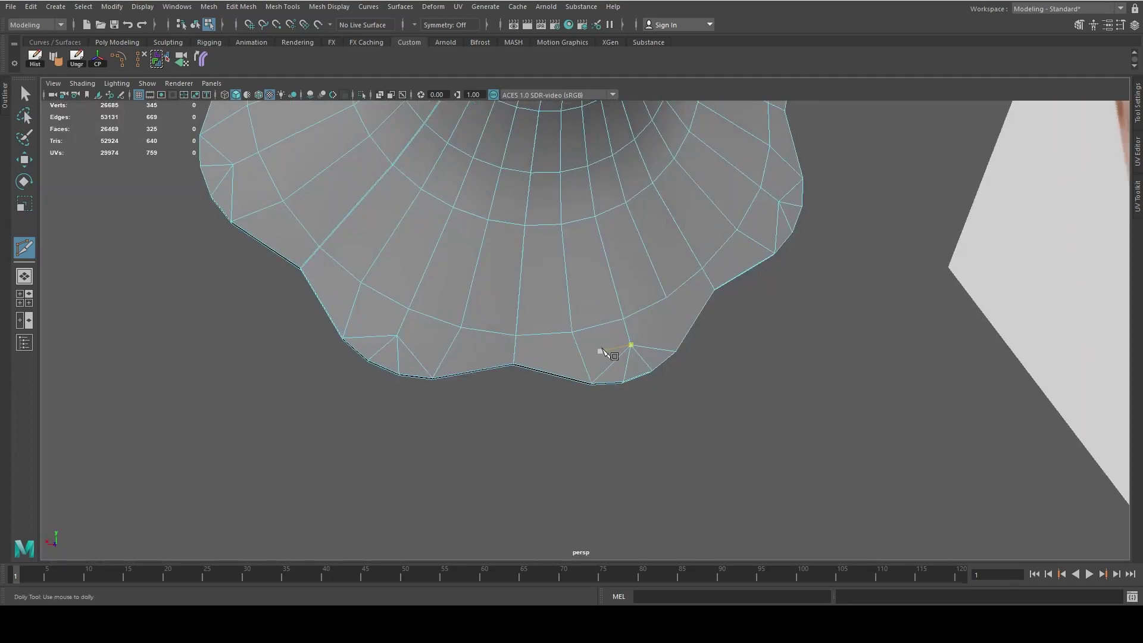
- Select a rim edge and preview the horn in smooth mode
{"action": "left_click_drag", "start_coordinate": [611, 408], "coordinate": [565, 369], "text": "alt"}
{"action": "right_click_drag", "start_coordinate": [565, 369], "coordinate": [527, 333], "text": "alt"}
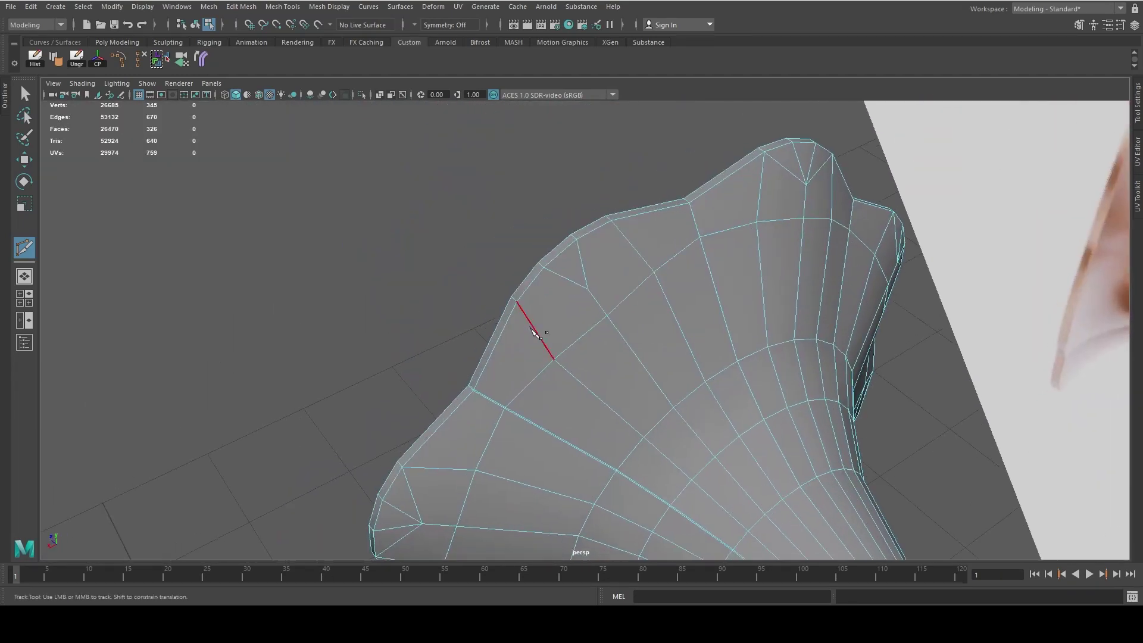
{"action": "left_click_drag", "start_coordinate": [524, 319], "coordinate": [459, 316], "text": "alt"}
{"action": "left_click", "coordinate": [458, 317]}
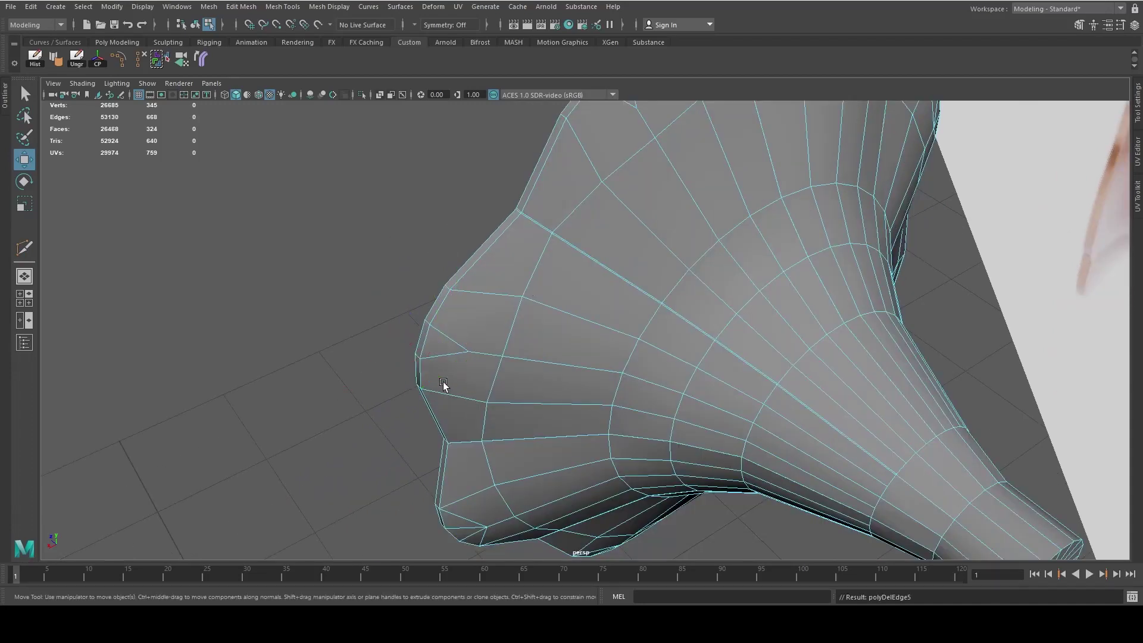
{"action": "key", "text": "3"}
{"action": "right_click_drag", "start_coordinate": [443, 384], "coordinate": [602, 358], "text": "alt"}
{"action": "mouse_move", "coordinate": [602, 357]}
{"action": "left_mouse_down", "text": "alt"}
{"action": "mouse_move", "coordinate": [662, 330]}
{"action": "mouse_move", "coordinate": [570, 231]}
{"action": "left_mouse_up", "text": "alt"}
{"action": "right_click_drag", "start_coordinate": [570, 230], "coordinate": [472, 248], "text": "alt"}
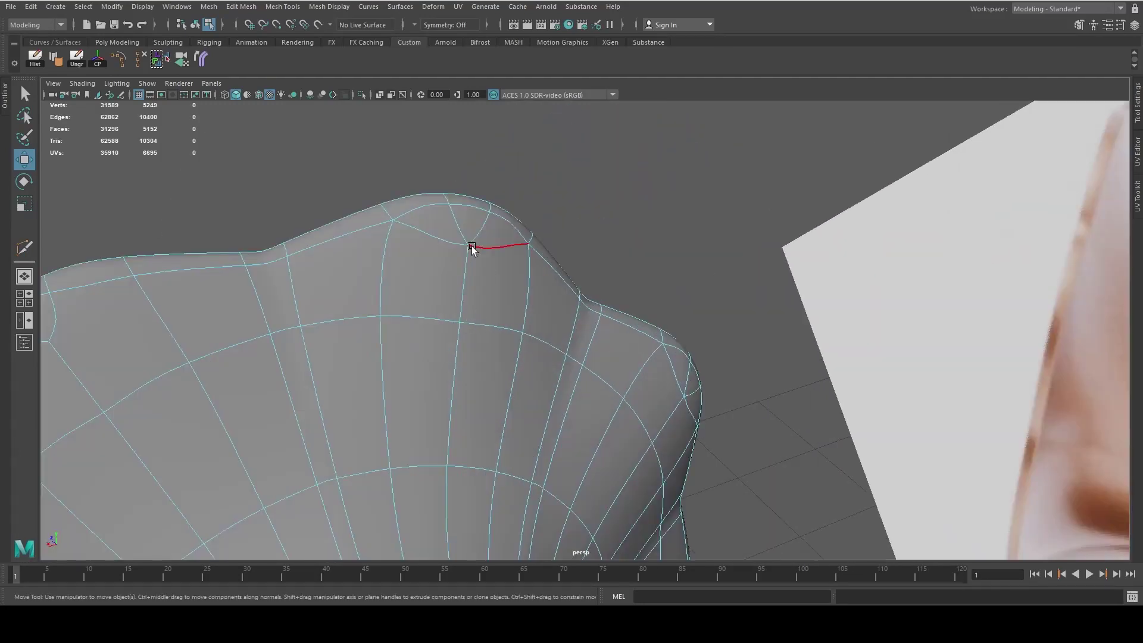
- Select the extra edge loops on the wavy rim and delete them with Ctrl+Delete
{"action": "double_click", "coordinate": [472, 248]}
{"action": "left_click_drag", "start_coordinate": [472, 248], "coordinate": [525, 263], "text": "alt"}
{"action": "key", "text": "w"}
{"action": "mouse_move", "coordinate": [481, 301]}
{"action": "left_mouse_down", "text": "alt"}
{"action": "mouse_move", "coordinate": [478, 264]}
{"action": "mouse_move", "coordinate": [498, 332]}
{"action": "left_mouse_up", "text": "alt"}
{"action": "double_click", "coordinate": [478, 266]}
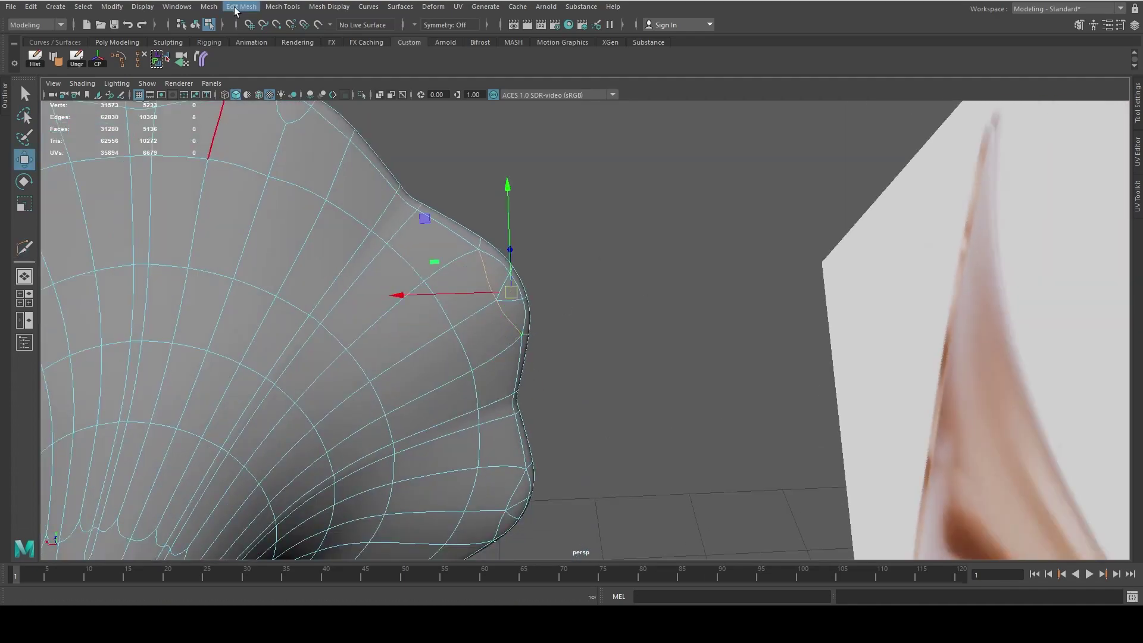
{"action": "mouse_move", "coordinate": [365, 241]}
{"action": "left_mouse_down", "text": "alt"}
{"action": "mouse_move", "coordinate": [476, 379]}
{"action": "mouse_move", "coordinate": [470, 423]}
{"action": "mouse_move", "coordinate": [514, 320]}
{"action": "left_mouse_up", "text": "alt"}
{"action": "double_click", "coordinate": [476, 378]}
{"action": "key", "text": "ctrl+Delete"}
{"action": "key", "text": "ctrl+Delete"}
{"action": "mouse_move", "coordinate": [409, 390]}
{"action": "left_mouse_down", "text": "alt"}
{"action": "mouse_move", "coordinate": [369, 354]}
{"action": "mouse_move", "coordinate": [484, 313]}
{"action": "mouse_move", "coordinate": [465, 296]}
{"action": "mouse_move", "coordinate": [446, 384]}
{"action": "mouse_move", "coordinate": [459, 271]}
{"action": "mouse_move", "coordinate": [559, 414]}
{"action": "mouse_move", "coordinate": [549, 369]}
{"action": "mouse_move", "coordinate": [464, 321]}
{"action": "mouse_move", "coordinate": [409, 311]}
{"action": "mouse_move", "coordinate": [485, 316]}
{"action": "mouse_move", "coordinate": [423, 280]}
{"action": "mouse_move", "coordinate": [448, 358]}
{"action": "mouse_move", "coordinate": [465, 323]}
{"action": "mouse_move", "coordinate": [383, 311]}
{"action": "mouse_move", "coordinate": [485, 360]}
{"action": "mouse_move", "coordinate": [355, 309]}
{"action": "mouse_move", "coordinate": [684, 275]}
{"action": "mouse_move", "coordinate": [616, 385]}
{"action": "mouse_move", "coordinate": [658, 383]}
{"action": "mouse_move", "coordinate": [673, 434]}
{"action": "mouse_move", "coordinate": [582, 467]}
{"action": "mouse_move", "coordinate": [719, 216]}
{"action": "mouse_move", "coordinate": [791, 541]}
{"action": "left_mouse_up", "text": "alt"}
{"action": "double_click", "coordinate": [447, 384]}
{"action": "key", "text": "ctrl+Delete"}
- Return to object mode and select the horn mesh
{"action": "key", "text": "F8"}
{"action": "left_click", "coordinate": [422, 281]}
{"action": "key", "text": "F8"}
{"action": "left_click", "coordinate": [658, 399]}
{"action": "scroll", "coordinate": [791, 541], "scroll_direction": "up", "scroll_amount": 5}
{"action": "middle_click_drag", "start_coordinate": [682, 421], "coordinate": [602, 293], "text": "alt"}
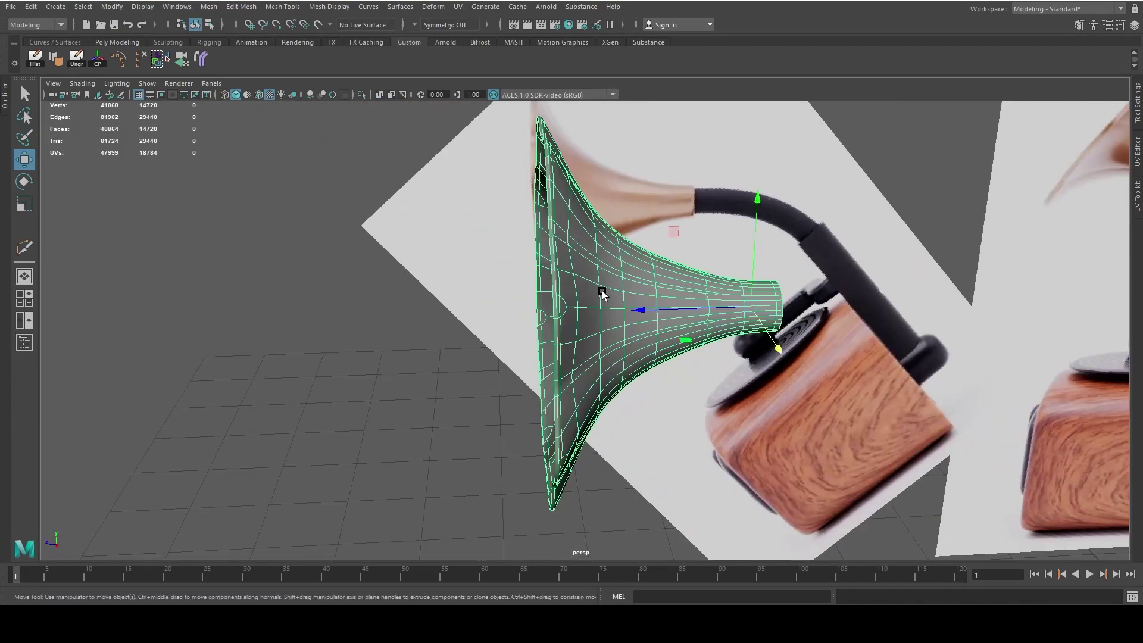
- Add a Bend deformer to the horn, set curvature to 5.567 and rotate its handle
{"action": "left_click", "coordinate": [433, 6]}
{"action": "left_click", "coordinate": [592, 214]}
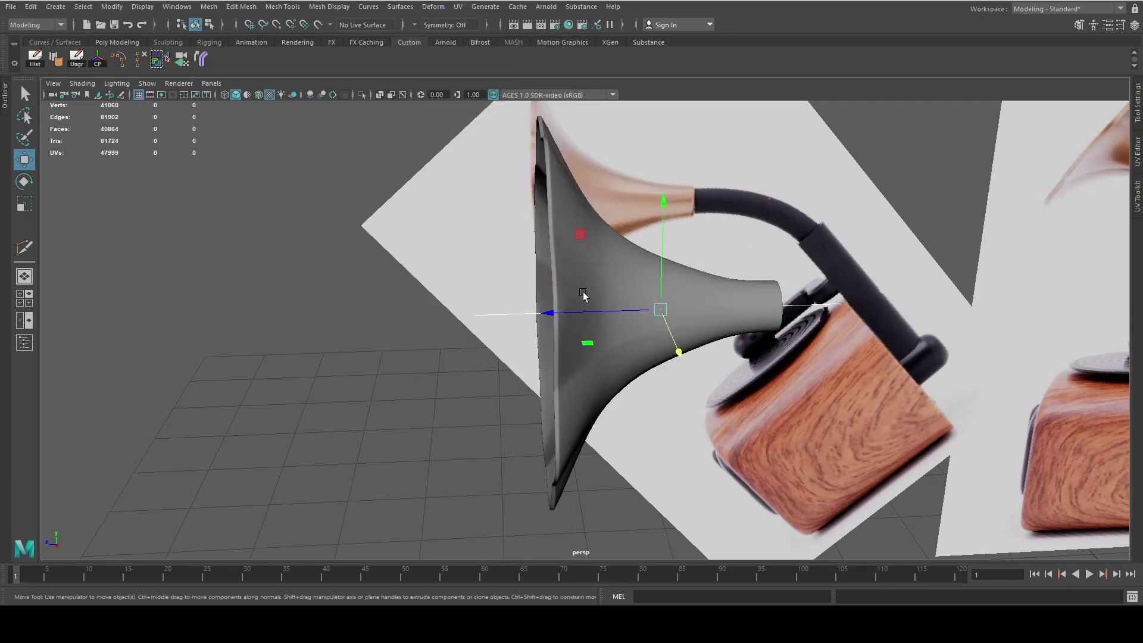
{"action": "key", "text": "ctrl+a"}
{"action": "scroll", "coordinate": [952, 298], "scroll_direction": "up", "scroll_amount": 3}
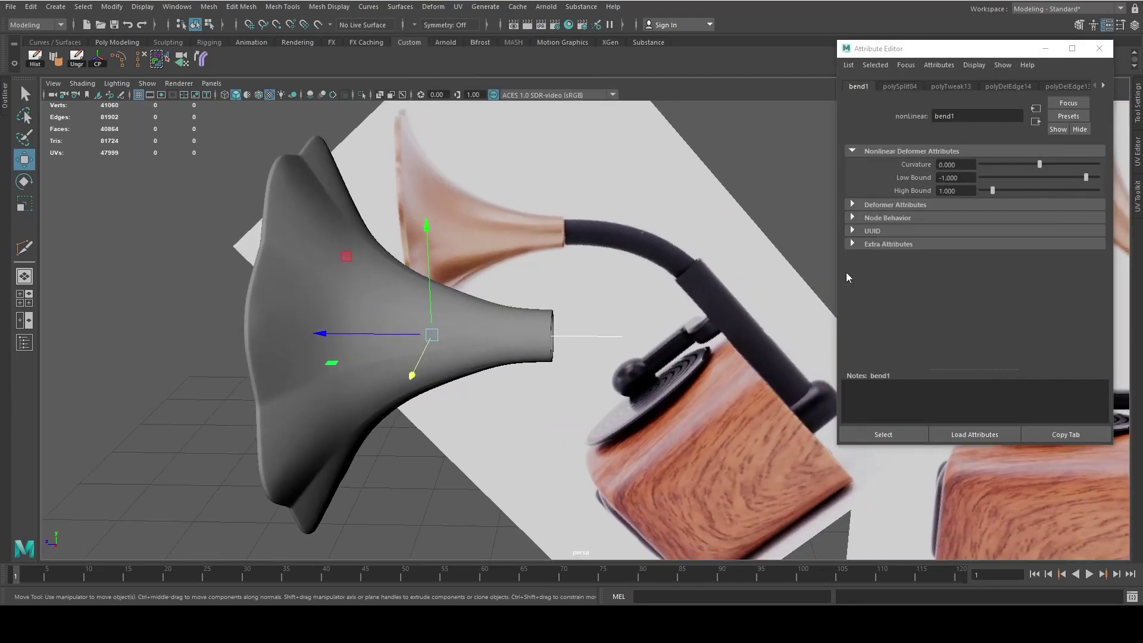
{"action": "left_click_drag", "start_coordinate": [1044, 163], "coordinate": [1033, 176]}
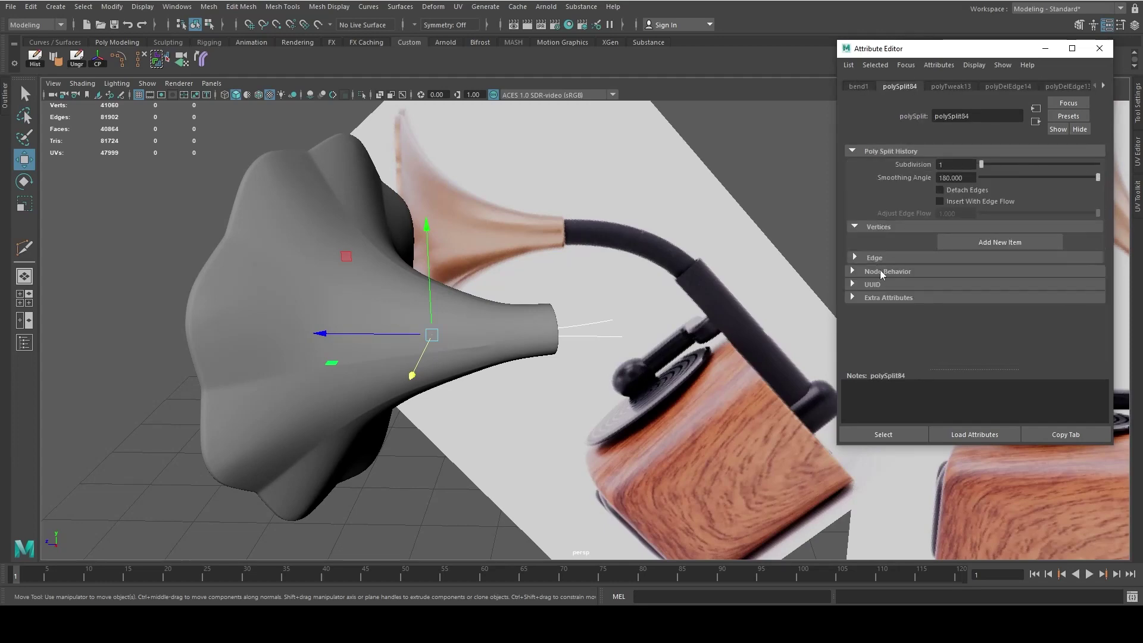
{"action": "key", "text": "e"}
{"action": "mouse_move", "coordinate": [620, 286]}
{"action": "left_mouse_down"}
{"action": "mouse_move", "coordinate": [589, 375]}
{"action": "mouse_move", "coordinate": [592, 410]}
{"action": "left_mouse_up"}
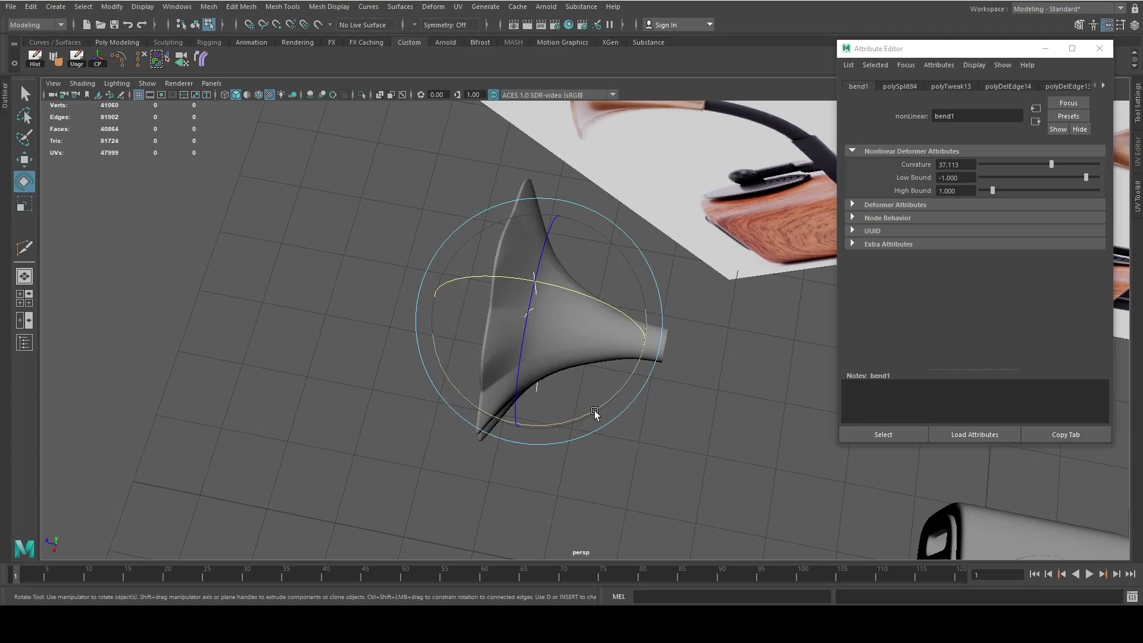
- Inspect the bent horn from the top, front and four-view layouts
{"action": "left_click_drag", "start_coordinate": [647, 374], "coordinate": [652, 475], "text": "alt"}
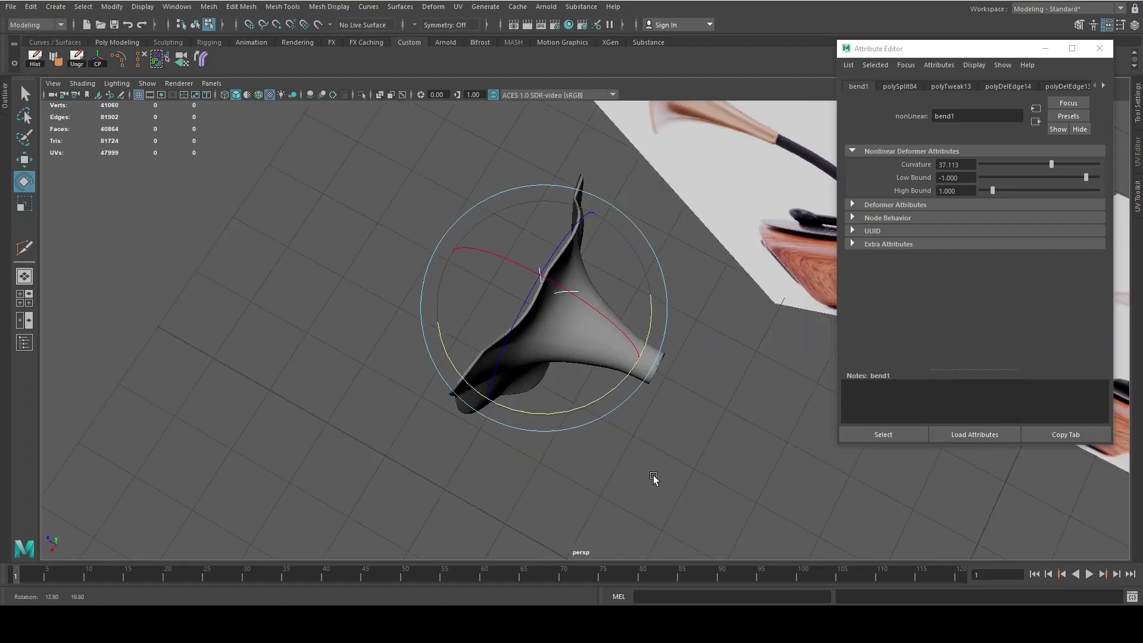
{"action": "key", "text": "space"}
{"action": "key", "text": "space"}
{"action": "left_click_drag", "start_coordinate": [548, 264], "coordinate": [380, 352], "text": "alt"}
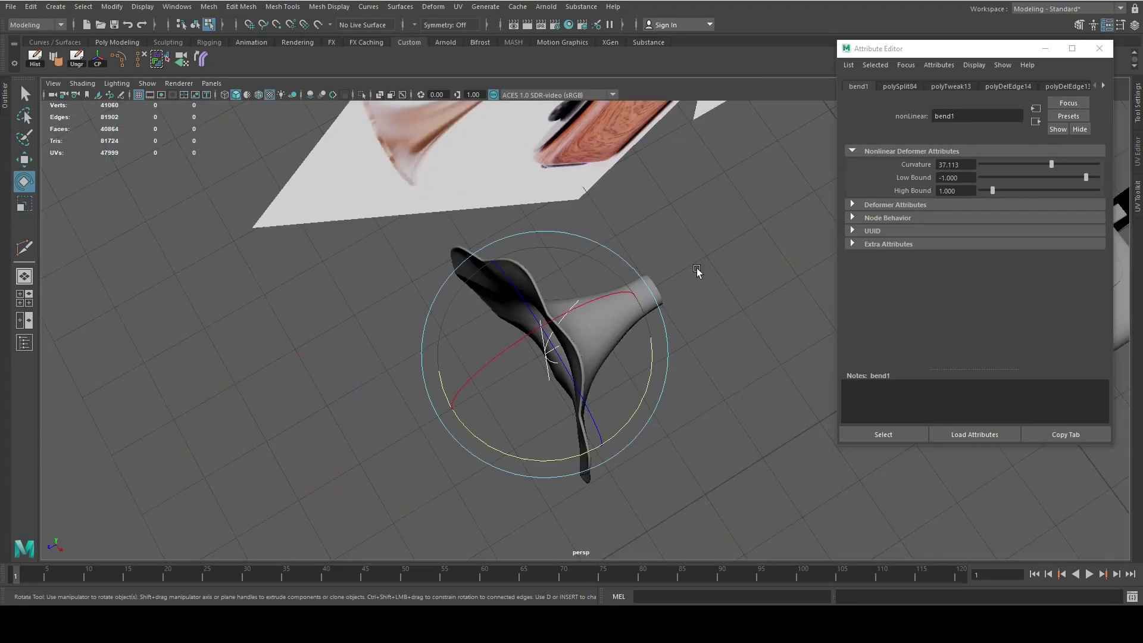
{"action": "key", "text": "w"}
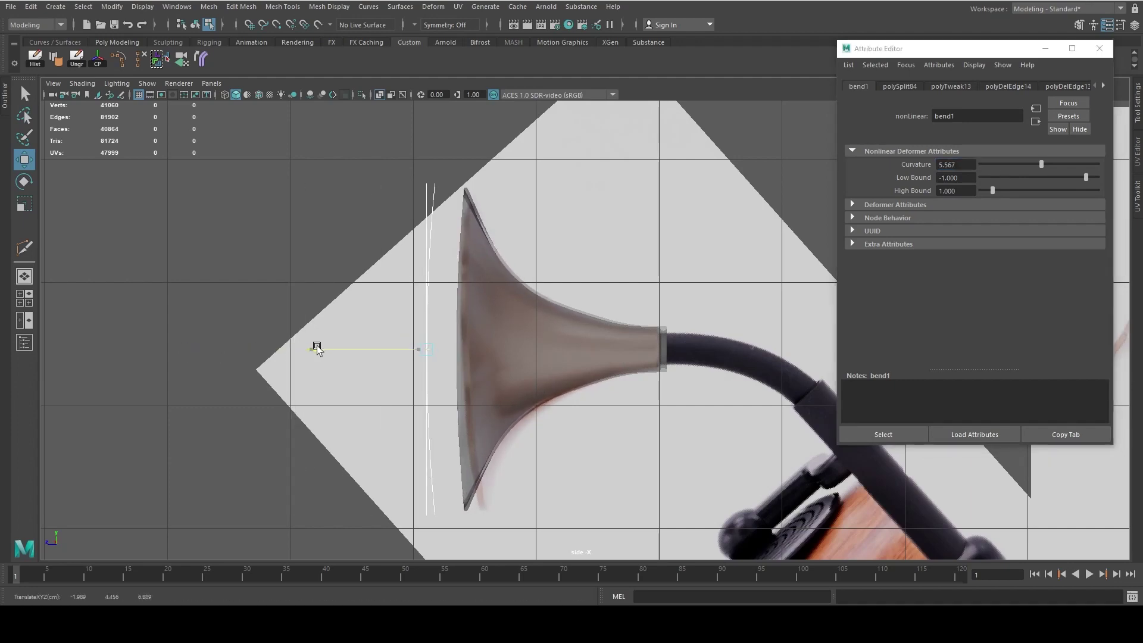
{"action": "left_click_drag", "start_coordinate": [275, 356], "coordinate": [582, 309], "text": "alt"}
{"action": "key", "text": "space"}
{"action": "key", "text": "space"}
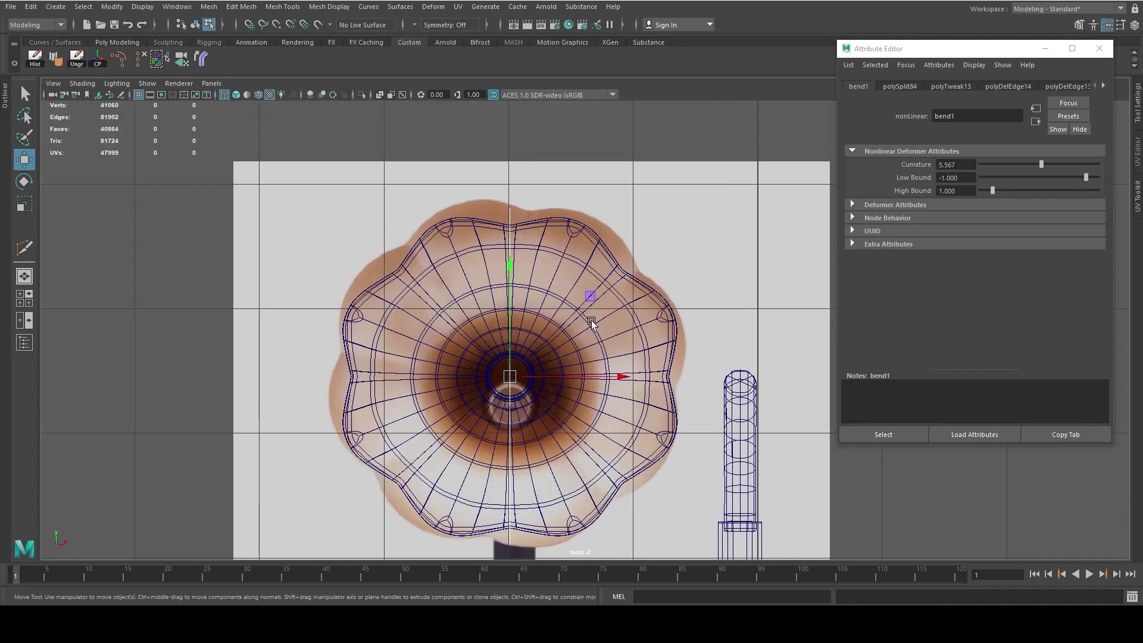
{"action": "mouse_move", "coordinate": [584, 321]}
{"action": "left_mouse_down", "text": "alt"}
{"action": "mouse_move", "coordinate": [646, 464]}
{"action": "mouse_move", "coordinate": [661, 455]}
{"action": "left_mouse_up", "text": "alt"}
{"action": "mouse_move", "coordinate": [774, 345]}
{"action": "left_mouse_down", "text": "alt"}
{"action": "mouse_move", "coordinate": [667, 444]}
{"action": "mouse_move", "coordinate": [518, 422]}
{"action": "left_mouse_up", "text": "alt"}
{"action": "key", "text": "space"}
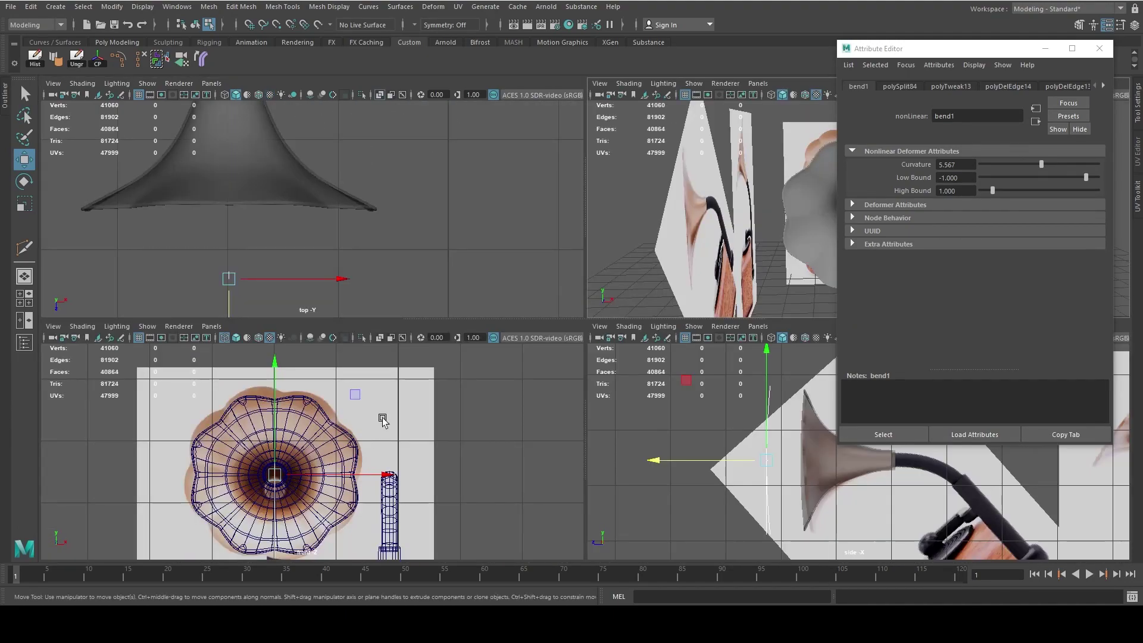
{"action": "key", "text": "space"}
{"action": "scroll", "coordinate": [722, 434], "scroll_direction": "up", "scroll_amount": 3}
- Select the horn and delete its bend history, baking the bent shape
{"action": "left_click", "coordinate": [573, 351]}
{"action": "scroll", "coordinate": [573, 351], "scroll_direction": "down", "scroll_amount": 4}
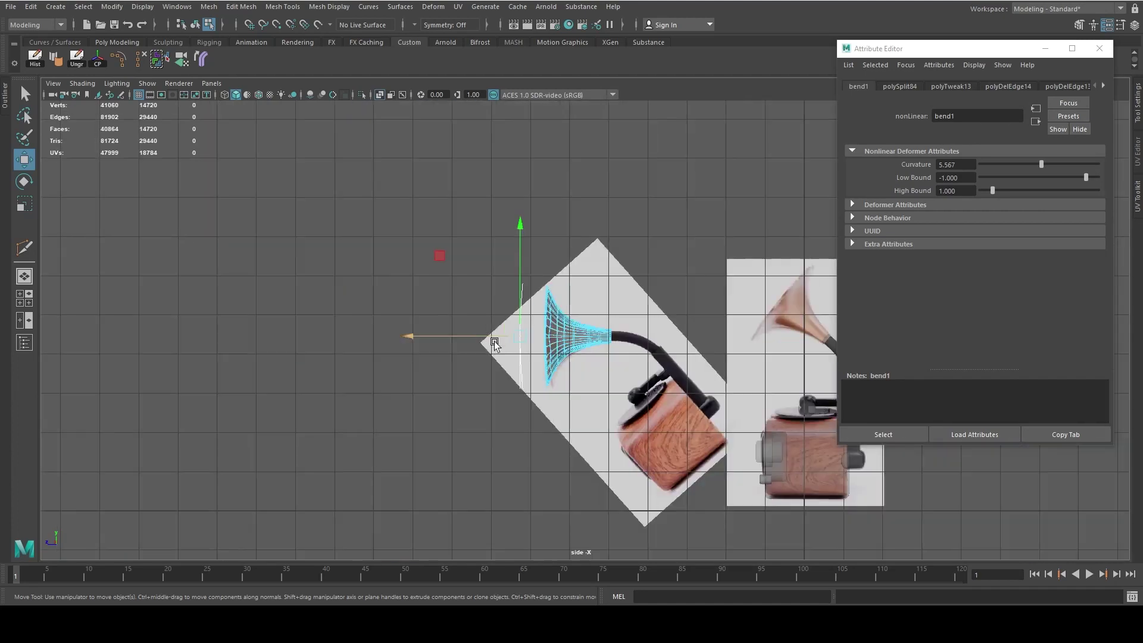
{"action": "key", "text": "f"}
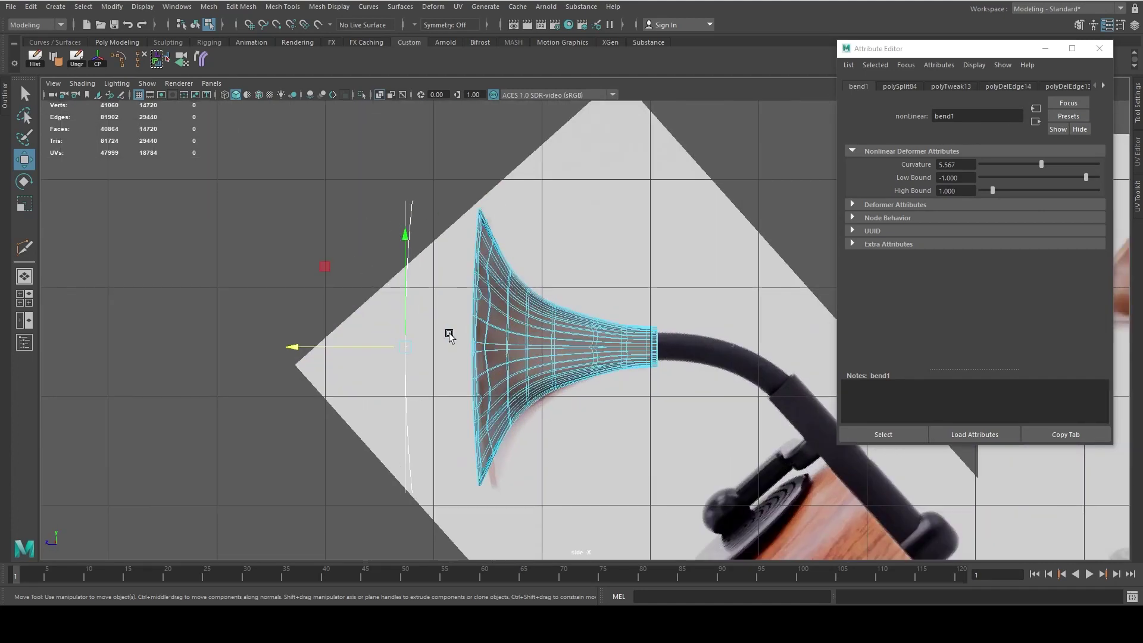
{"action": "left_click", "coordinate": [52, 58]}
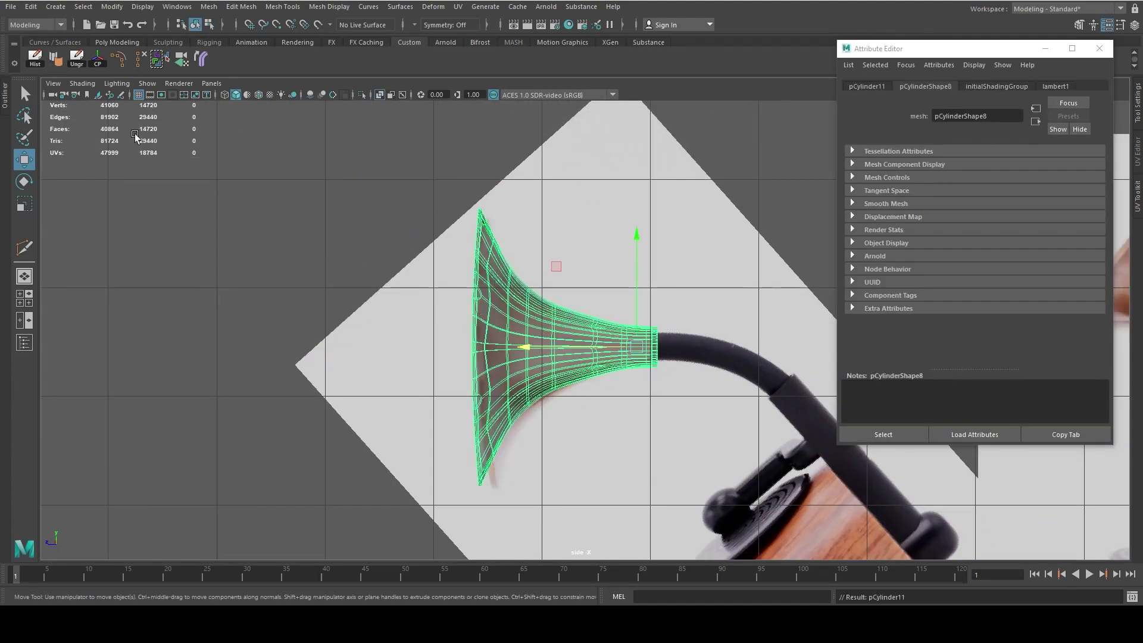
- Scale the horn and move it over the reference horn in side view
{"action": "key", "text": "space"}
{"action": "scroll", "coordinate": [594, 236], "scroll_direction": "down", "scroll_amount": 3}
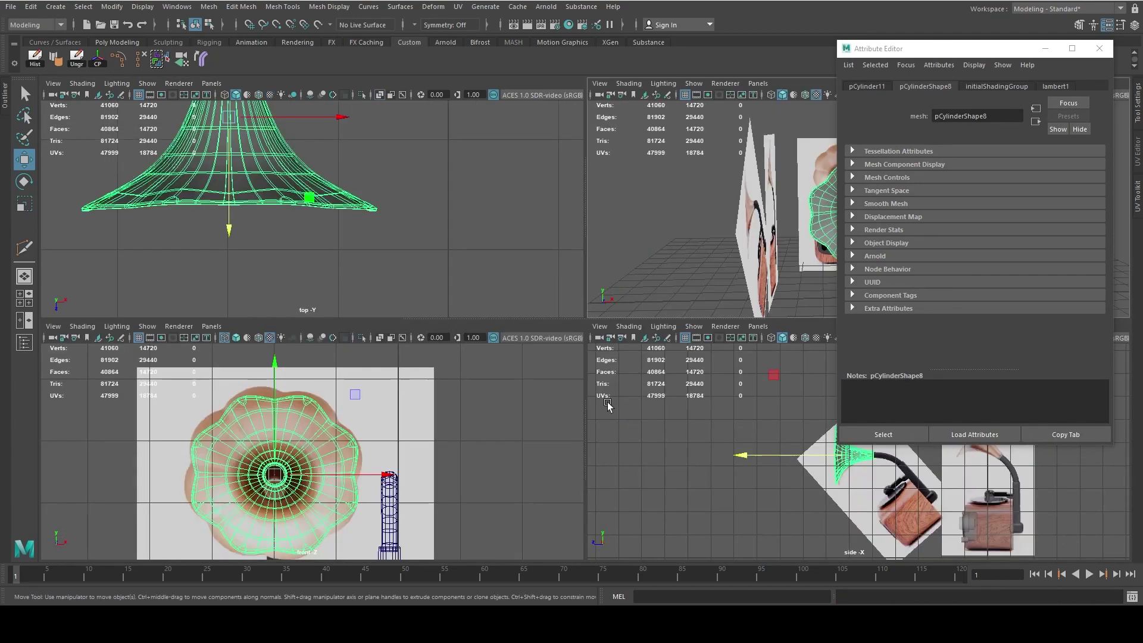
{"action": "key", "text": "space"}
{"action": "scroll", "coordinate": [512, 262], "scroll_direction": "up", "scroll_amount": 5}
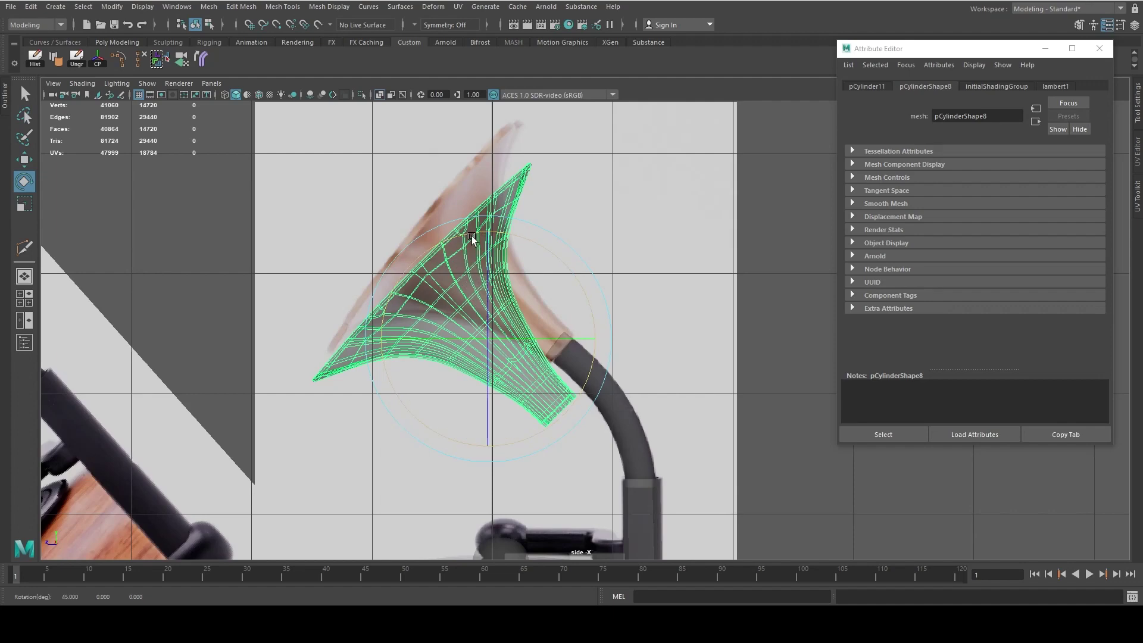
{"action": "scroll", "coordinate": [377, 278], "scroll_direction": "up", "scroll_amount": 2}
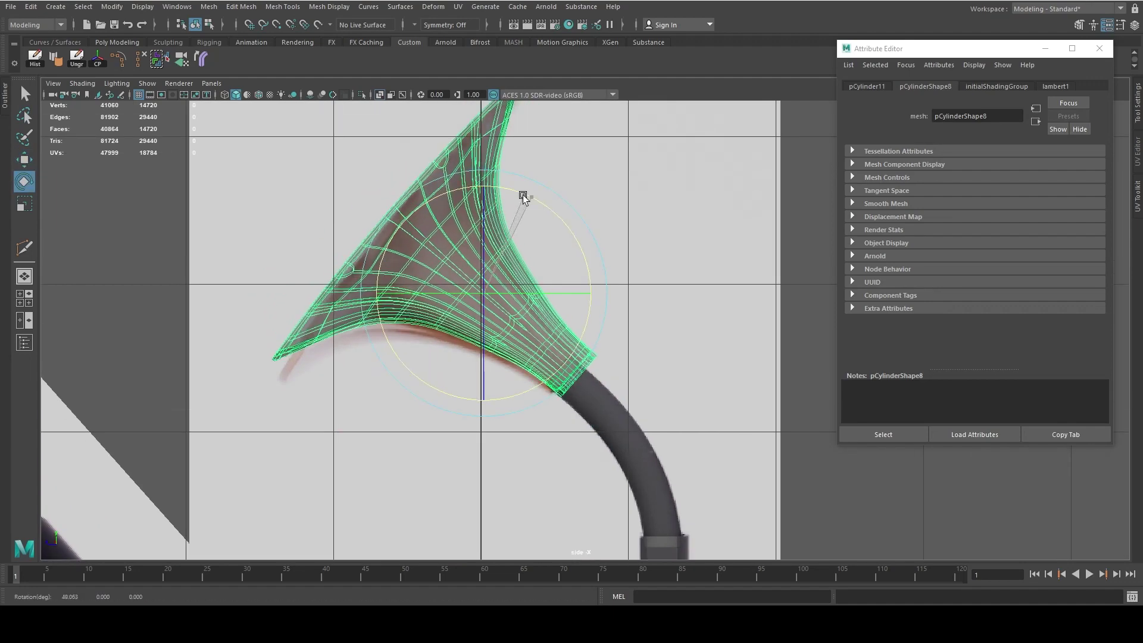
{"action": "key", "text": "r"}
{"action": "scroll", "coordinate": [452, 321], "scroll_direction": "down", "scroll_amount": 3}
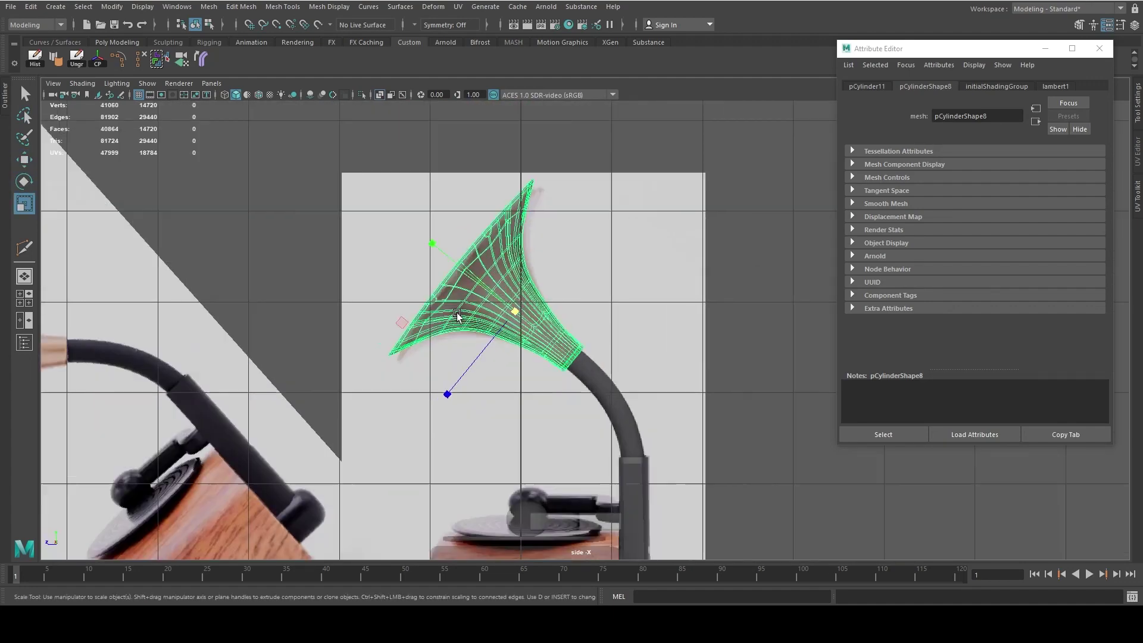
{"action": "scroll", "coordinate": [450, 335], "scroll_direction": "up", "scroll_amount": 4}
{"action": "key", "text": "w"}
{"action": "left_click_drag", "start_coordinate": [461, 337], "coordinate": [464, 342]}
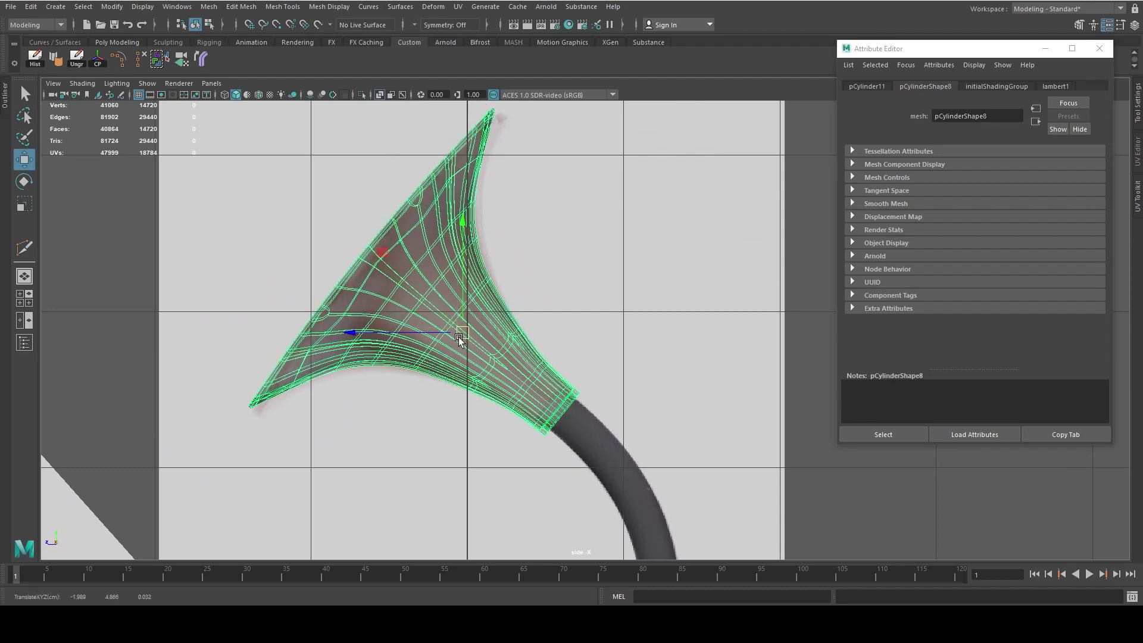
{"action": "scroll", "coordinate": [468, 387], "scroll_direction": "down", "scroll_amount": 3}
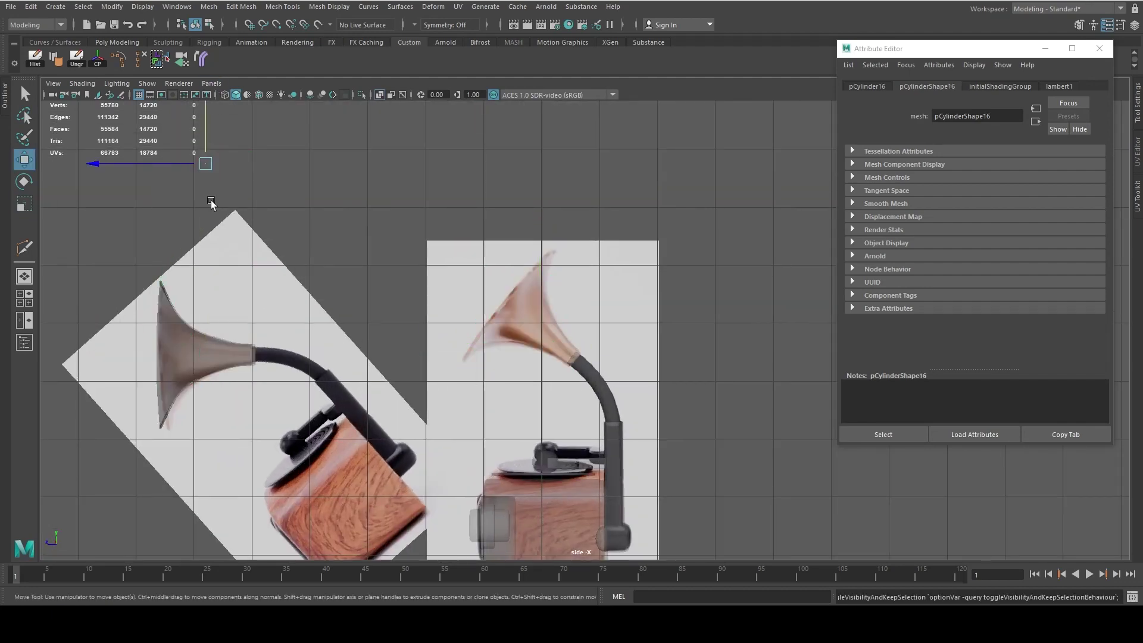
{"action": "left_click_drag", "start_coordinate": [92, 357], "coordinate": [401, 357]}
- Tilt the horn about 51° to match the reference
{"action": "key", "text": "e"}
{"action": "scroll", "coordinate": [439, 279], "scroll_direction": "up", "scroll_amount": 3}
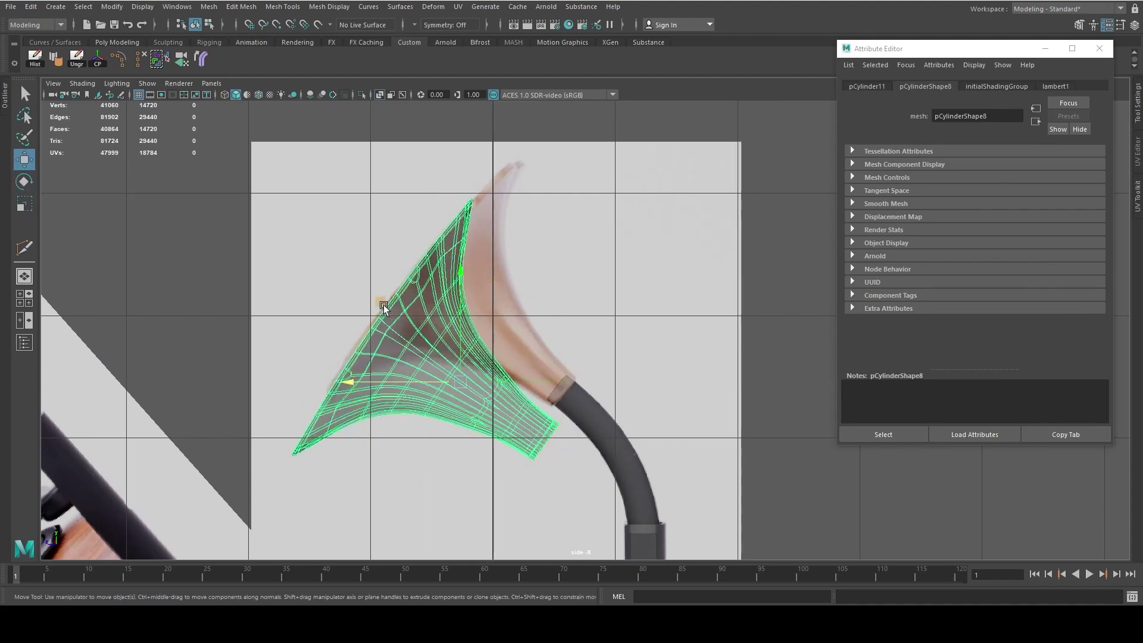
{"action": "key", "text": "e"}
{"action": "left_click_drag", "start_coordinate": [383, 306], "coordinate": [428, 250]}
{"action": "scroll", "coordinate": [439, 246], "scroll_direction": "up", "scroll_amount": 2}
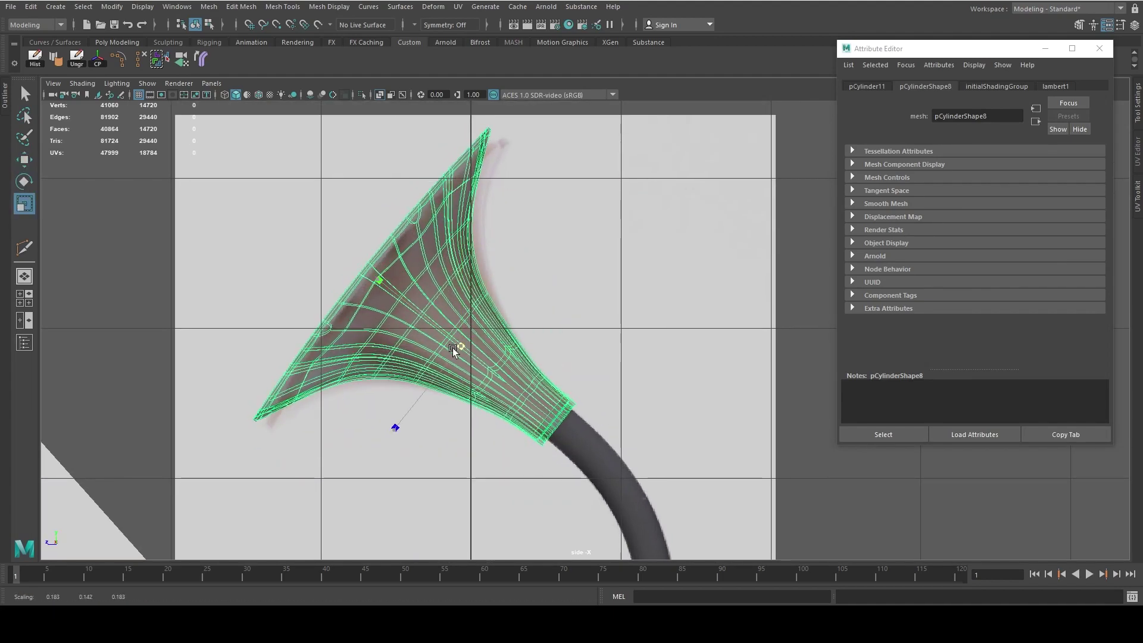
- Slide the horn sideways in front view onto the neck tube
{"action": "key", "text": "e"}
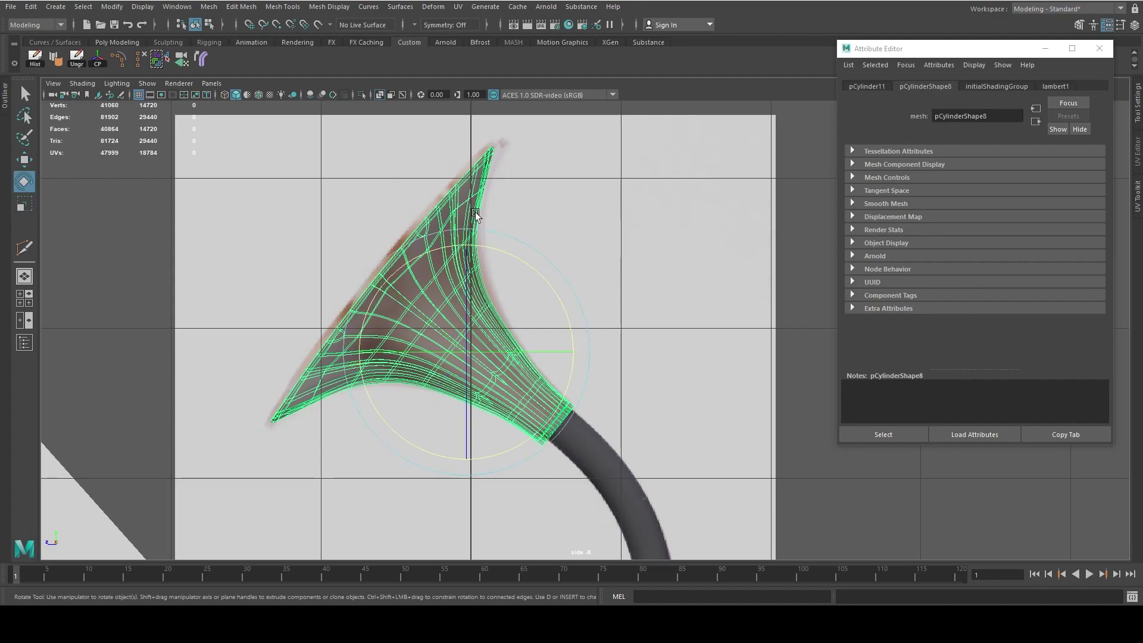
{"action": "key", "text": "w"}
{"action": "middle_click_drag", "start_coordinate": [437, 405], "coordinate": [851, 328]}
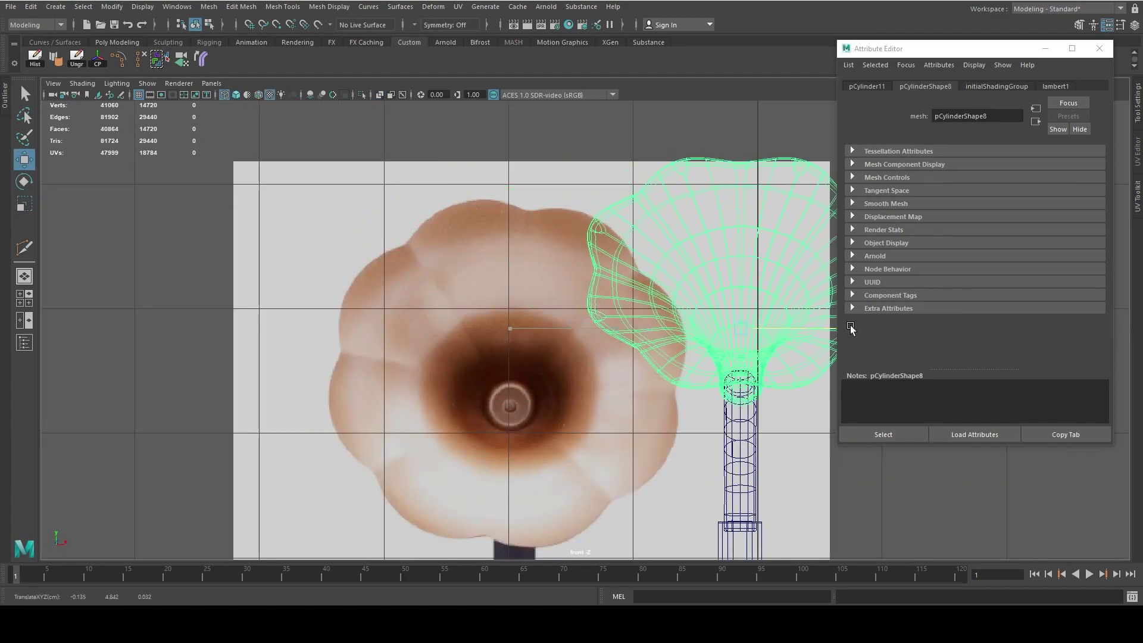
{"action": "left_click", "coordinate": [409, 355]}
{"action": "scroll", "coordinate": [470, 370], "scroll_direction": "down", "scroll_amount": 5}
{"action": "left_click_drag", "start_coordinate": [471, 370], "coordinate": [535, 395], "text": "alt"}
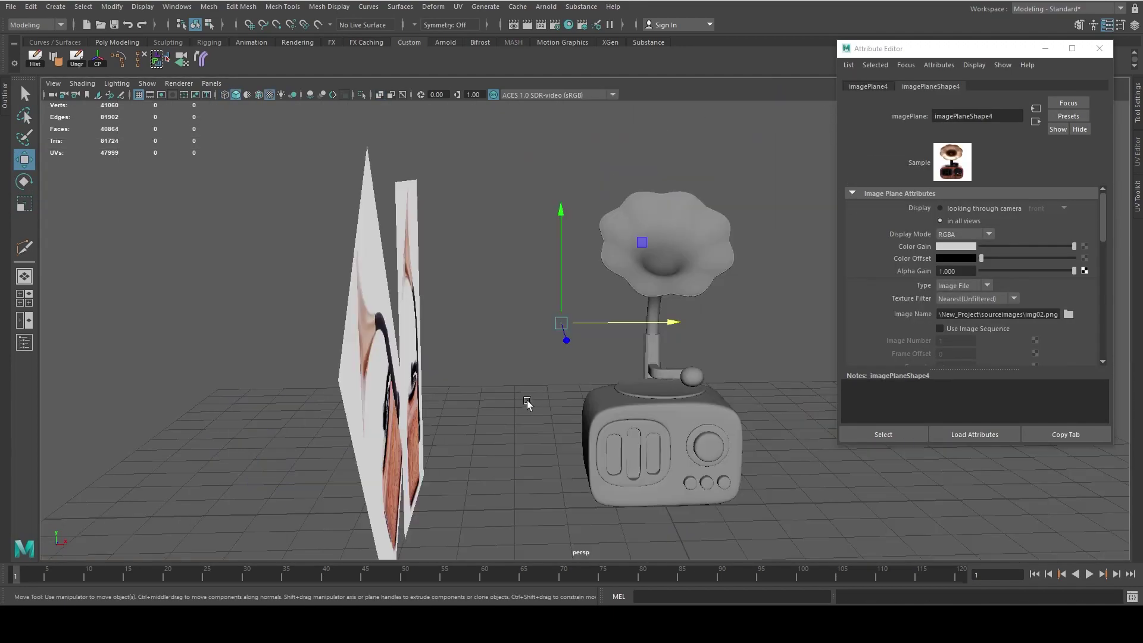
- Select the horn and orbit close to inspect where it meets the neck tube
{"action": "left_click", "coordinate": [695, 183]}
{"action": "mouse_move", "coordinate": [695, 183]}
{"action": "left_mouse_down", "text": "alt"}
{"action": "mouse_move", "coordinate": [412, 366]}
{"action": "mouse_move", "coordinate": [306, 348]}
{"action": "mouse_move", "coordinate": [273, 377]}
{"action": "left_mouse_up", "text": "alt"}
{"action": "left_click", "coordinate": [412, 367]}
{"action": "scroll", "coordinate": [378, 395], "scroll_direction": "up", "scroll_amount": 5}
{"action": "scroll", "coordinate": [273, 377], "scroll_direction": "up", "scroll_amount": 5}
{"action": "left_click", "coordinate": [291, 319]}
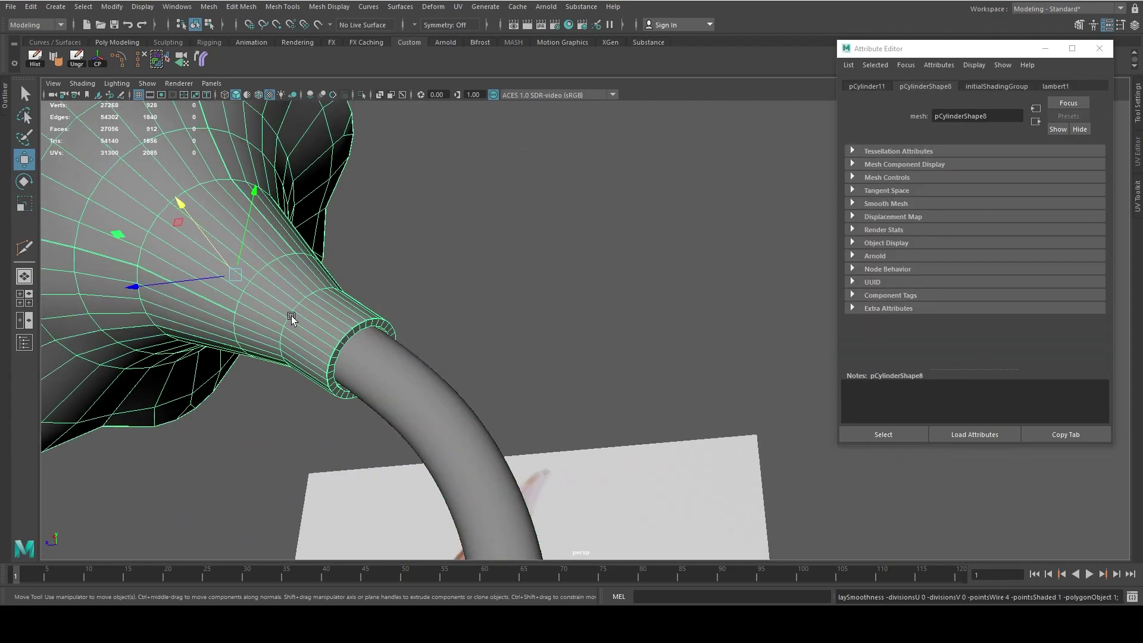
{"action": "scroll", "coordinate": [361, 290], "scroll_direction": "up", "scroll_amount": 3}
{"action": "mouse_move", "coordinate": [361, 290]}
{"action": "left_mouse_down", "text": "alt"}
{"action": "mouse_move", "coordinate": [370, 332]}
{"action": "mouse_move", "coordinate": [285, 298]}
{"action": "mouse_move", "coordinate": [358, 379]}
{"action": "mouse_move", "coordinate": [446, 435]}
{"action": "mouse_move", "coordinate": [431, 330]}
{"action": "mouse_move", "coordinate": [496, 416]}
{"action": "mouse_move", "coordinate": [443, 386]}
{"action": "mouse_move", "coordinate": [449, 373]}
{"action": "mouse_move", "coordinate": [350, 350]}
{"action": "mouse_move", "coordinate": [475, 420]}
{"action": "mouse_move", "coordinate": [453, 375]}
{"action": "left_mouse_up", "text": "alt"}
- Scale the face ring at the horn's base, return to object mode and save with Ctrl+S
{"action": "key", "text": "F11"}
{"action": "double_click", "coordinate": [283, 296]}
{"action": "key", "text": "r"}
{"action": "scroll", "coordinate": [357, 380], "scroll_direction": "down", "scroll_amount": 5}
{"action": "key", "text": "F8"}
{"action": "left_click", "coordinate": [447, 436]}
{"action": "scroll", "coordinate": [448, 452], "scroll_direction": "up", "scroll_amount": 3}
{"action": "key", "text": "q"}
{"action": "key", "text": "ctrl+s"}
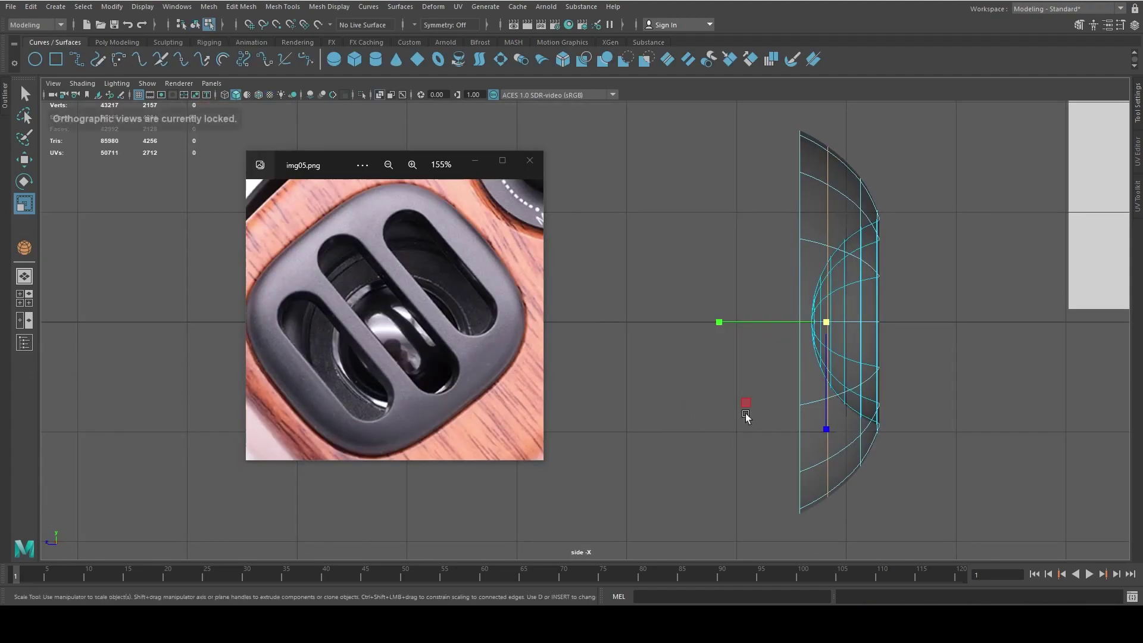
- Orbit around the speaker hemisphere to inspect it from the side and save the scene
{"action": "mouse_move", "coordinate": [745, 413]}
{"action": "left_mouse_down", "text": "alt"}
{"action": "mouse_move", "coordinate": [847, 408]}
{"action": "mouse_move", "coordinate": [702, 439]}
{"action": "mouse_move", "coordinate": [650, 419]}
{"action": "mouse_move", "coordinate": [684, 338]}
{"action": "mouse_move", "coordinate": [781, 385]}
{"action": "mouse_move", "coordinate": [847, 321]}
{"action": "mouse_move", "coordinate": [766, 384]}
{"action": "mouse_move", "coordinate": [787, 428]}
{"action": "left_mouse_up", "text": "alt"}
{"action": "scroll", "coordinate": [787, 427], "scroll_direction": "up", "scroll_amount": 4}
{"action": "mouse_move", "coordinate": [763, 334]}
{"action": "left_mouse_down", "text": "alt"}
{"action": "mouse_move", "coordinate": [706, 382]}
{"action": "mouse_move", "coordinate": [634, 279]}
{"action": "mouse_move", "coordinate": [676, 404]}
{"action": "mouse_move", "coordinate": [652, 306]}
{"action": "mouse_move", "coordinate": [672, 337]}
{"action": "mouse_move", "coordinate": [628, 241]}
{"action": "left_mouse_up", "text": "alt"}
{"action": "scroll", "coordinate": [706, 383], "scroll_direction": "down", "scroll_amount": 3}
{"action": "key", "text": "ctrl+s"}
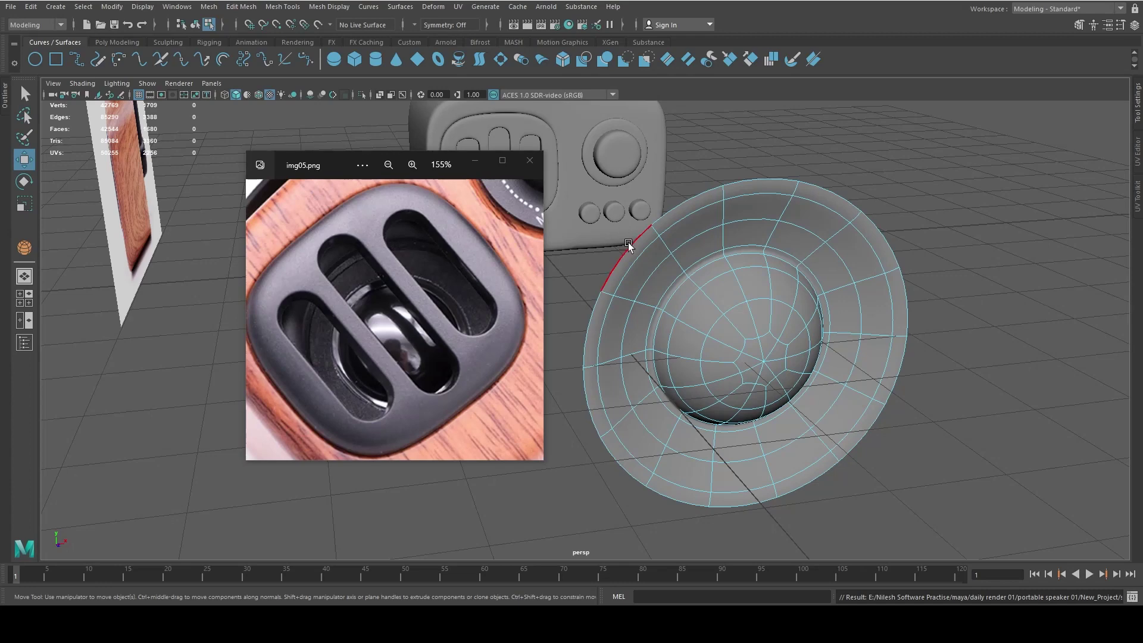
- Select two edge loops on the speaker dish and shift them along the depth axis
{"action": "double_click", "coordinate": [628, 241]}
{"action": "key", "text": "r"}
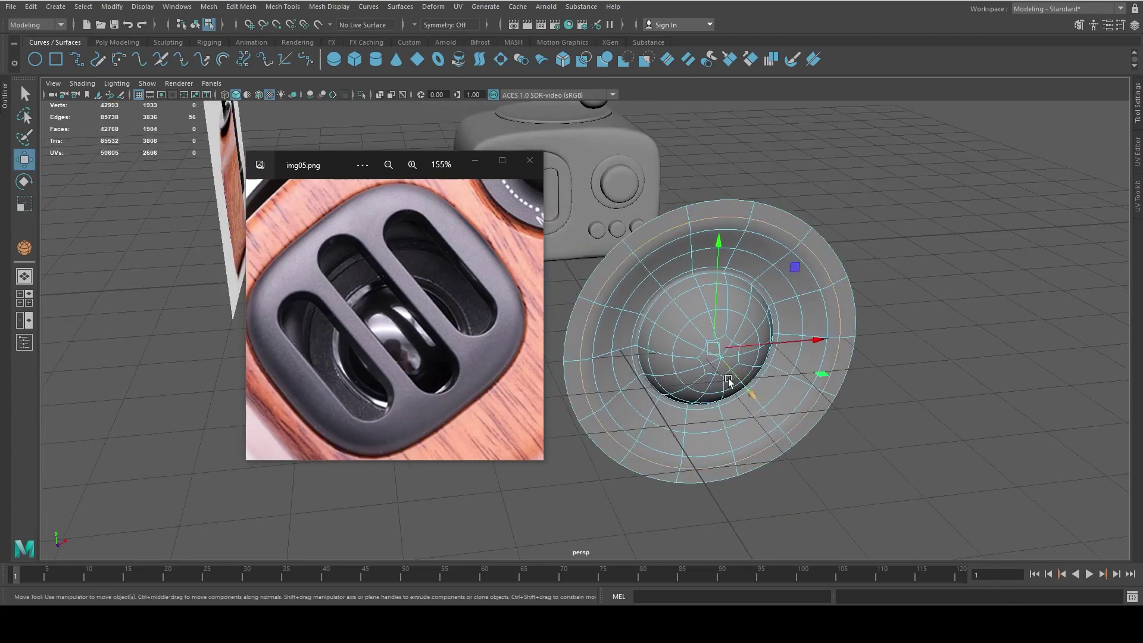
{"action": "double_click", "coordinate": [778, 370], "text": "shift"}
{"action": "key", "text": "w"}
{"action": "left_click_drag", "start_coordinate": [790, 378], "coordinate": [762, 345], "text": "alt"}
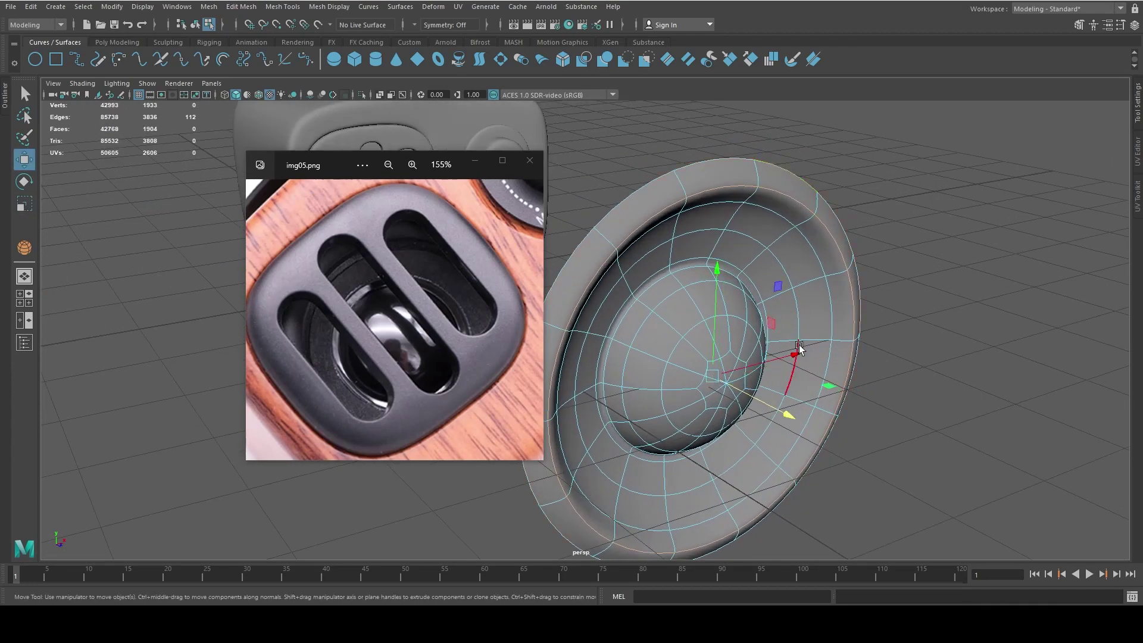
{"action": "left_click_drag", "start_coordinate": [780, 410], "coordinate": [767, 399]}
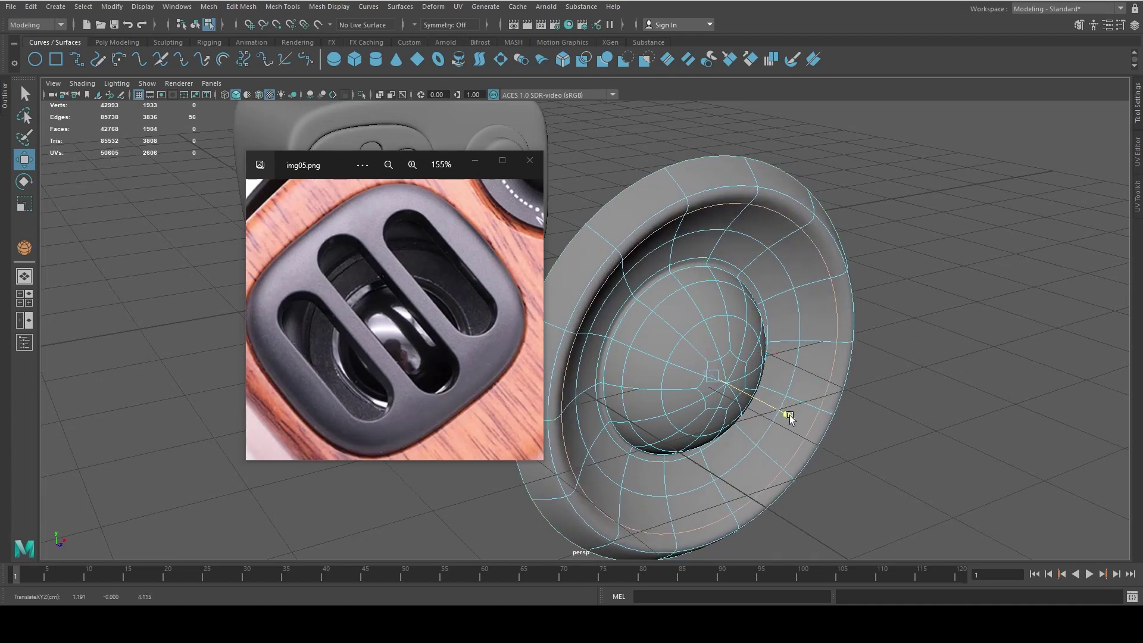
- With smooth preview off, nudge the inner edge loop slightly forward along Z
{"action": "left_click_drag", "start_coordinate": [840, 393], "coordinate": [644, 406], "text": "alt"}
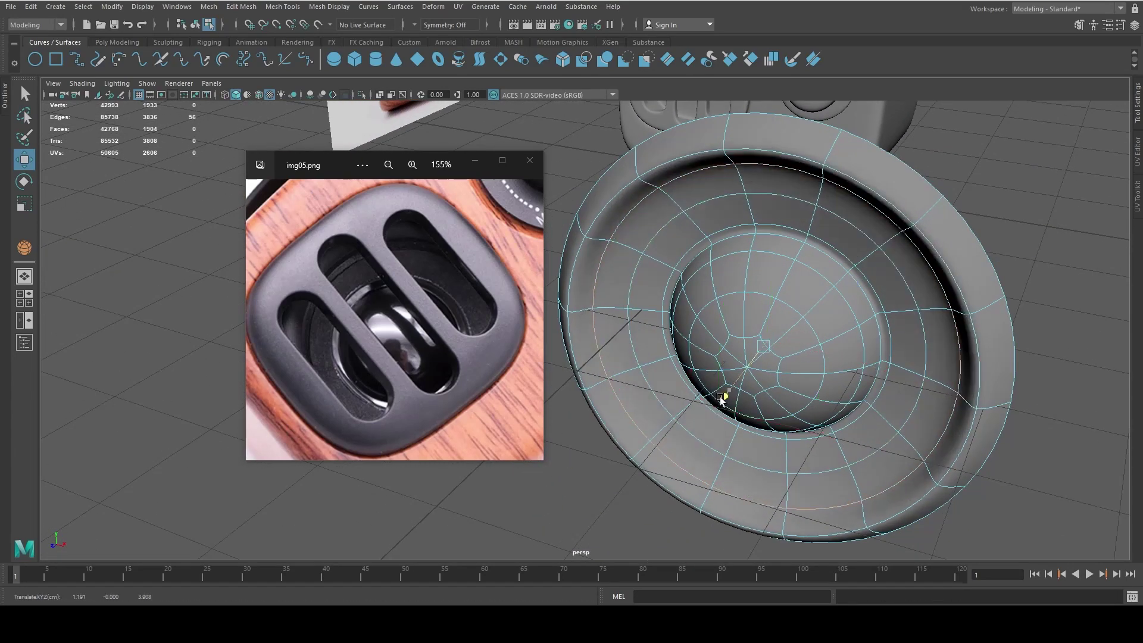
{"action": "key", "text": "1"}
{"action": "mouse_move", "coordinate": [725, 405]}
{"action": "left_mouse_down", "text": "alt"}
{"action": "mouse_move", "coordinate": [744, 341]}
{"action": "mouse_move", "coordinate": [724, 379]}
{"action": "left_mouse_up", "text": "alt"}
{"action": "middle_click_drag", "start_coordinate": [818, 384], "coordinate": [803, 302]}
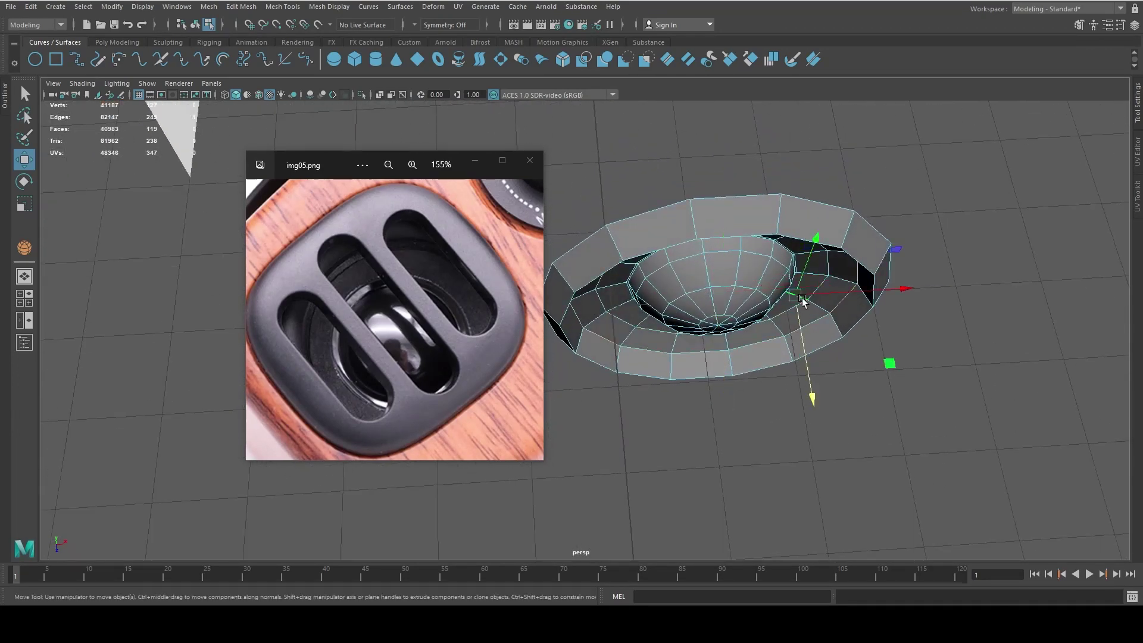
{"action": "mouse_move", "coordinate": [738, 403]}
{"action": "left_mouse_down", "text": "alt"}
{"action": "mouse_move", "coordinate": [691, 408]}
{"action": "mouse_move", "coordinate": [698, 416]}
{"action": "mouse_move", "coordinate": [722, 315]}
{"action": "mouse_move", "coordinate": [655, 280]}
{"action": "left_mouse_up", "text": "alt"}
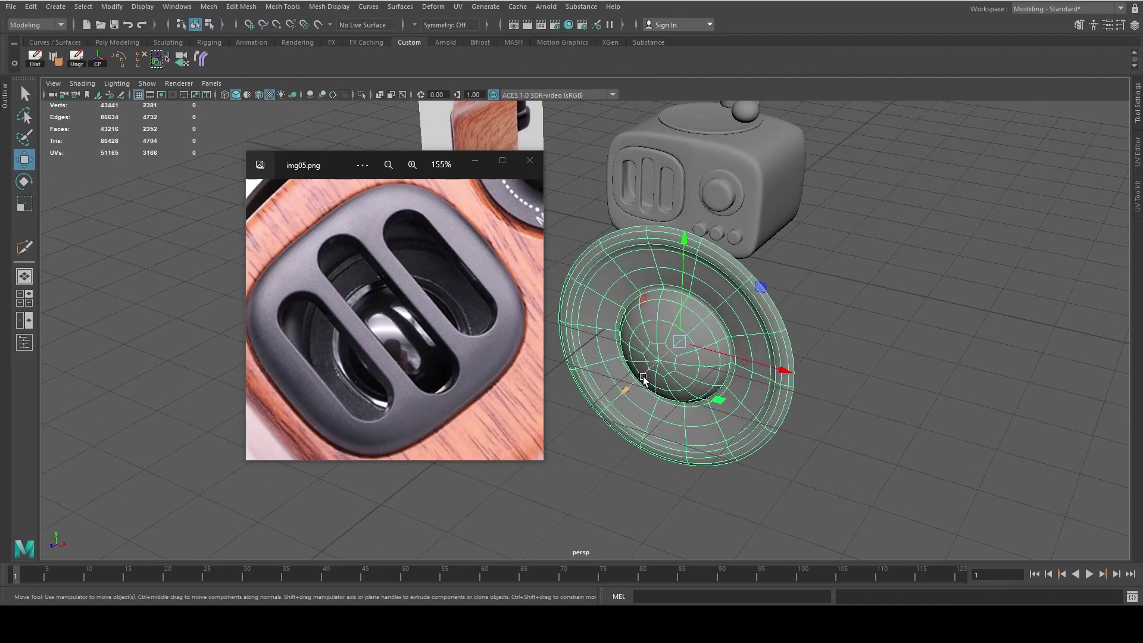
- Insert a new edge loop around the speaker rim with Multi-Cut
{"action": "scroll", "coordinate": [637, 265], "scroll_direction": "up", "scroll_amount": 5}
{"action": "scroll", "coordinate": [638, 265], "scroll_direction": "down", "scroll_amount": 5}
{"action": "mouse_move", "coordinate": [637, 265]}
{"action": "left_mouse_down", "text": "alt"}
{"action": "mouse_move", "coordinate": [751, 326]}
{"action": "mouse_move", "coordinate": [796, 305]}
{"action": "left_mouse_up", "text": "alt"}
{"action": "key", "text": "ctrl+shift+x"}
{"action": "scroll", "coordinate": [763, 304], "scroll_direction": "up", "scroll_amount": 2}
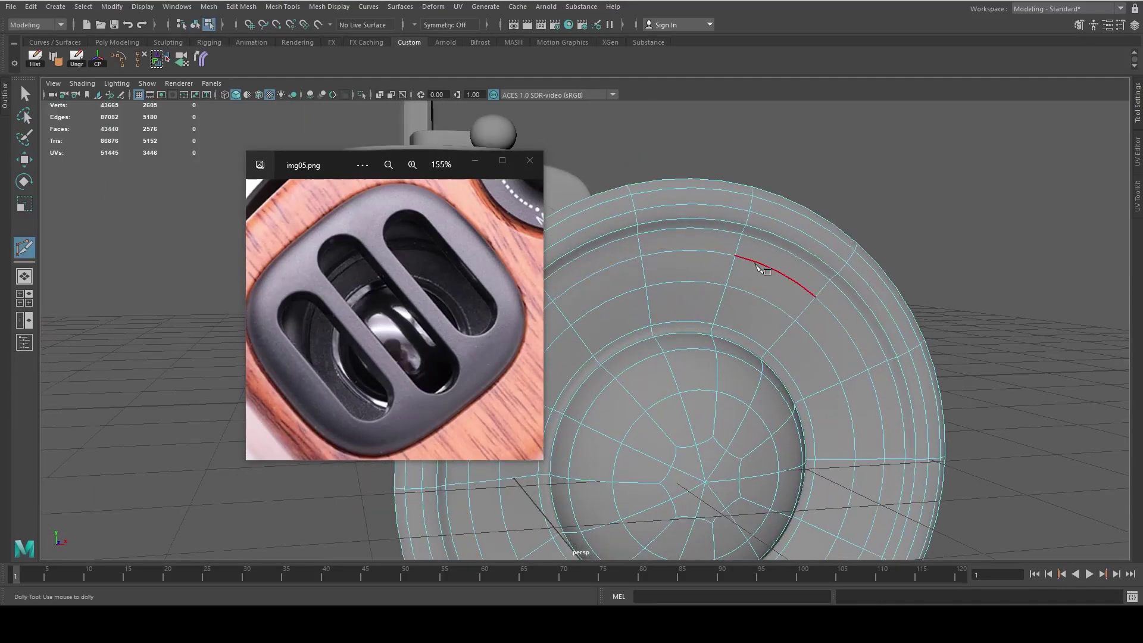
{"action": "left_click", "coordinate": [765, 267], "text": "ctrl"}
{"action": "key", "text": "w"}
{"action": "key", "text": "r"}
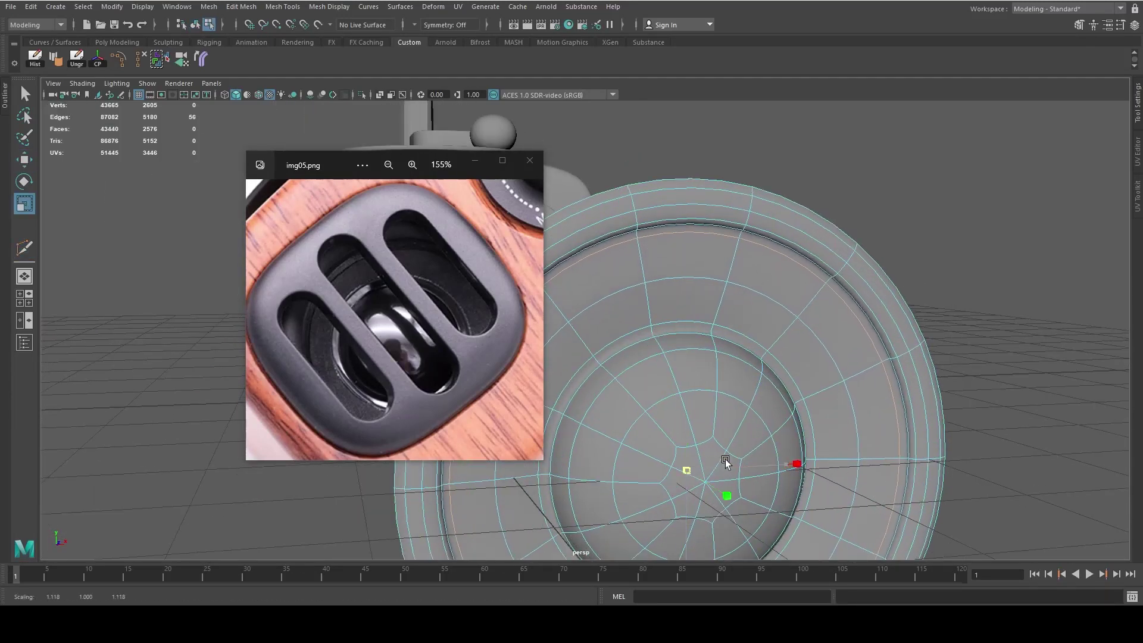
- Compare the speaker's low-poly cage and smoothed preview from several angles
{"action": "key", "text": "1"}
{"action": "key", "text": "3"}
{"action": "left_click_drag", "start_coordinate": [682, 474], "coordinate": [755, 182], "text": "alt"}
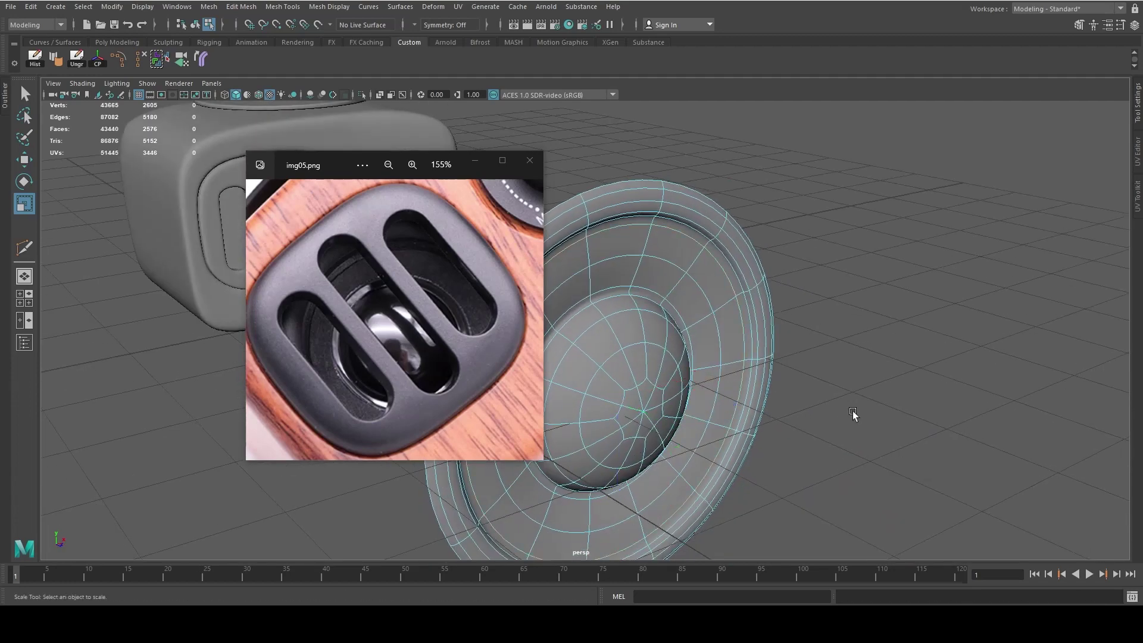
{"action": "left_click_drag", "start_coordinate": [559, 332], "coordinate": [775, 253], "text": "alt"}
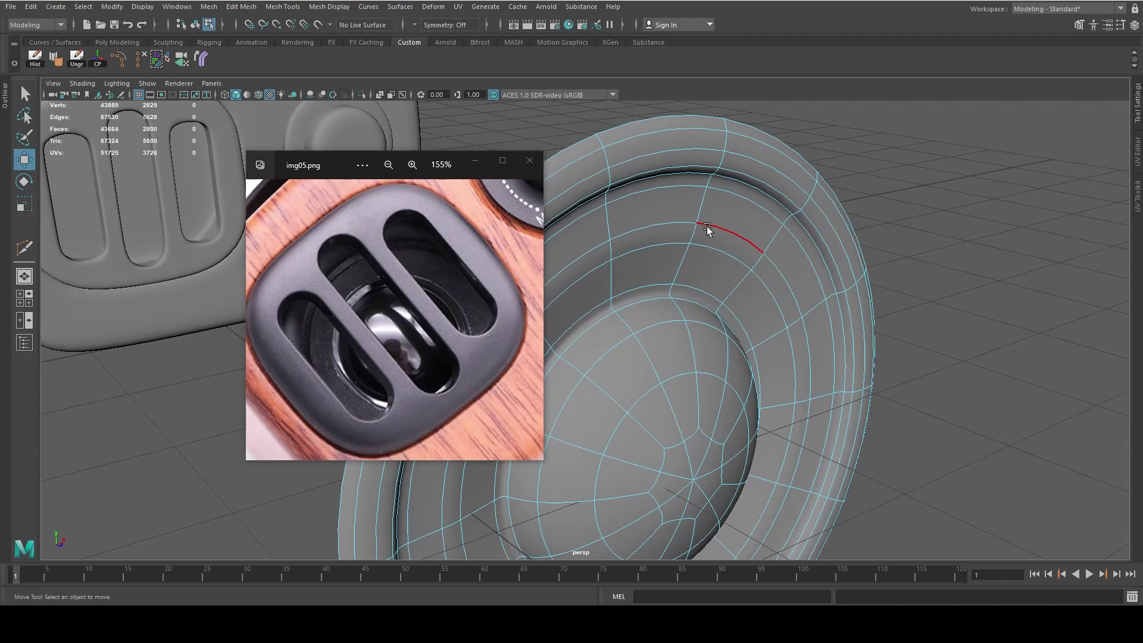
{"action": "key", "text": "1"}
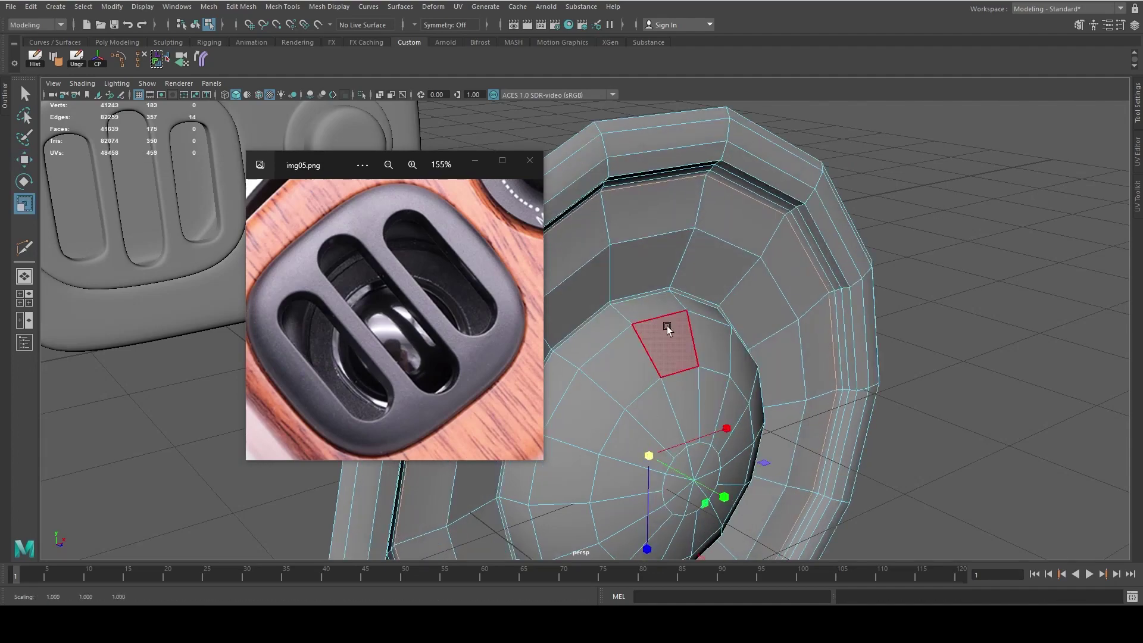
{"action": "left_click_drag", "start_coordinate": [650, 459], "coordinate": [647, 322], "text": "alt"}
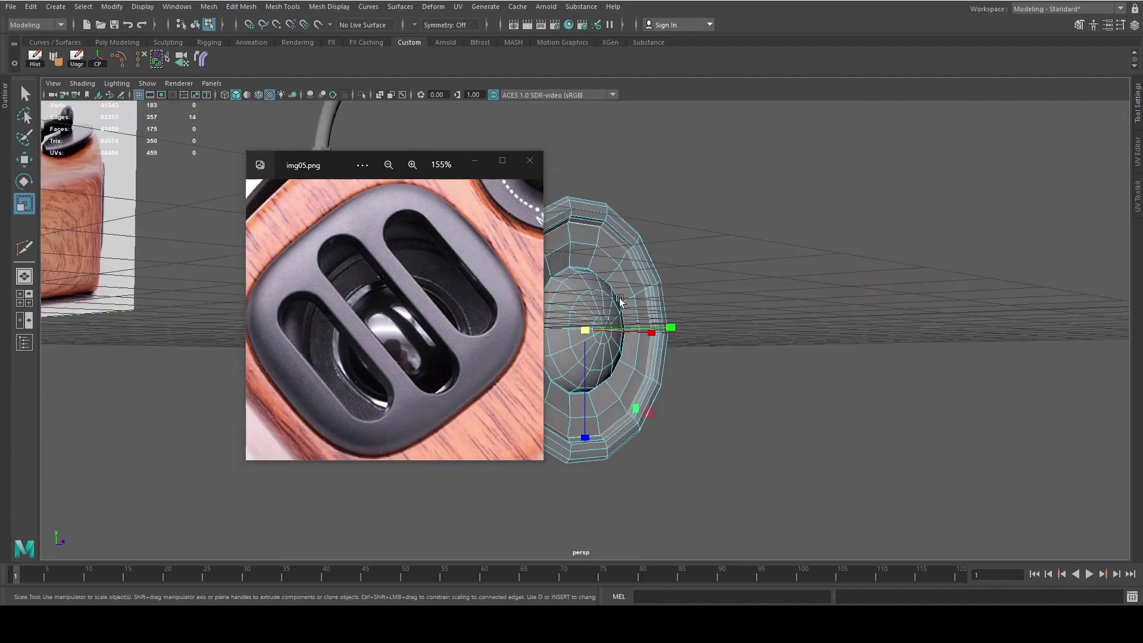
{"action": "key", "text": "w"}
{"action": "mouse_move", "coordinate": [647, 321]}
{"action": "left_mouse_down", "text": "alt"}
{"action": "mouse_move", "coordinate": [726, 510]}
{"action": "mouse_move", "coordinate": [669, 261]}
{"action": "mouse_move", "coordinate": [662, 494]}
{"action": "mouse_move", "coordinate": [595, 275]}
{"action": "mouse_move", "coordinate": [619, 293]}
{"action": "mouse_move", "coordinate": [637, 204]}
{"action": "mouse_move", "coordinate": [656, 371]}
{"action": "left_mouse_up", "text": "alt"}
- Scale and move the selected face of the speaker
{"action": "key", "text": "r"}
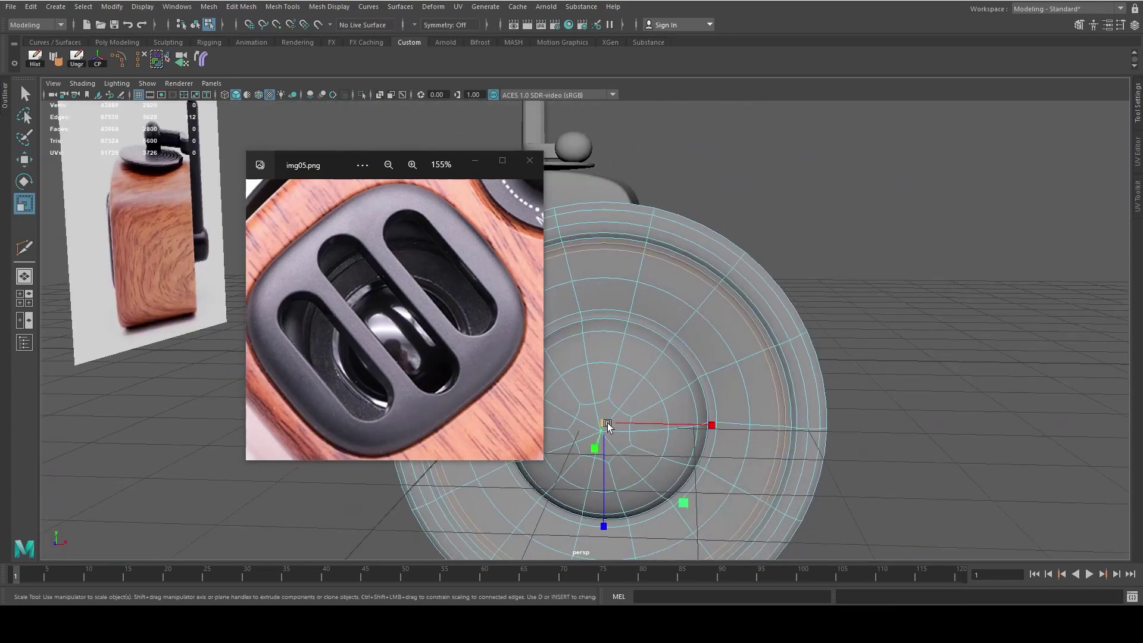
{"action": "scroll", "coordinate": [592, 424], "scroll_direction": "up", "scroll_amount": 5}
{"action": "key", "text": "w"}
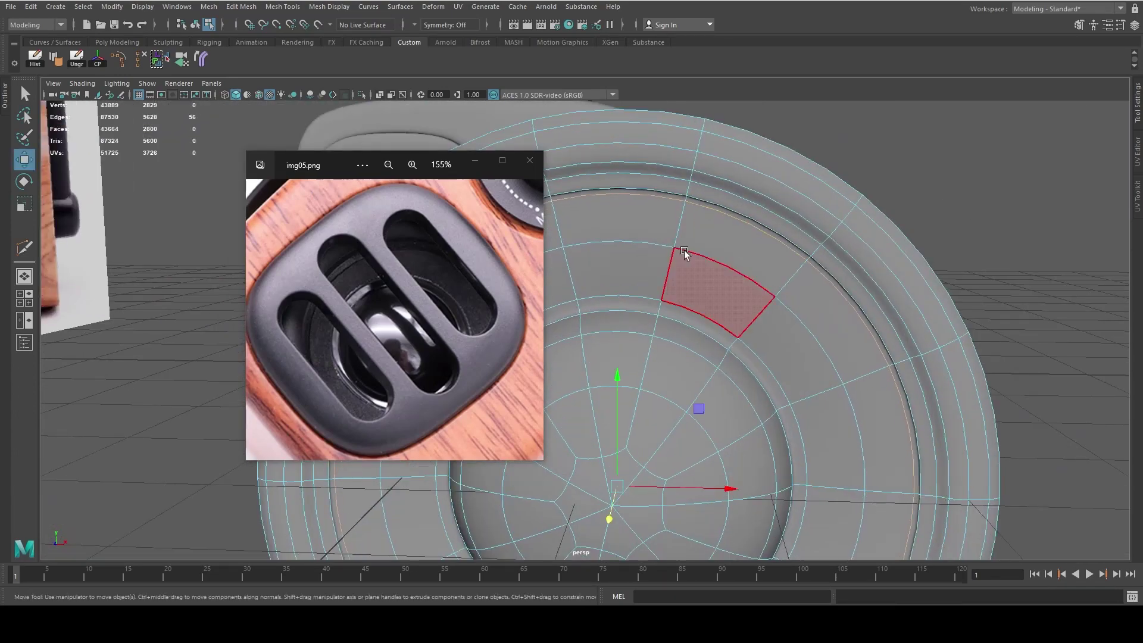
{"action": "key", "text": "r"}
{"action": "left_click_drag", "start_coordinate": [616, 504], "coordinate": [657, 348], "text": "alt"}
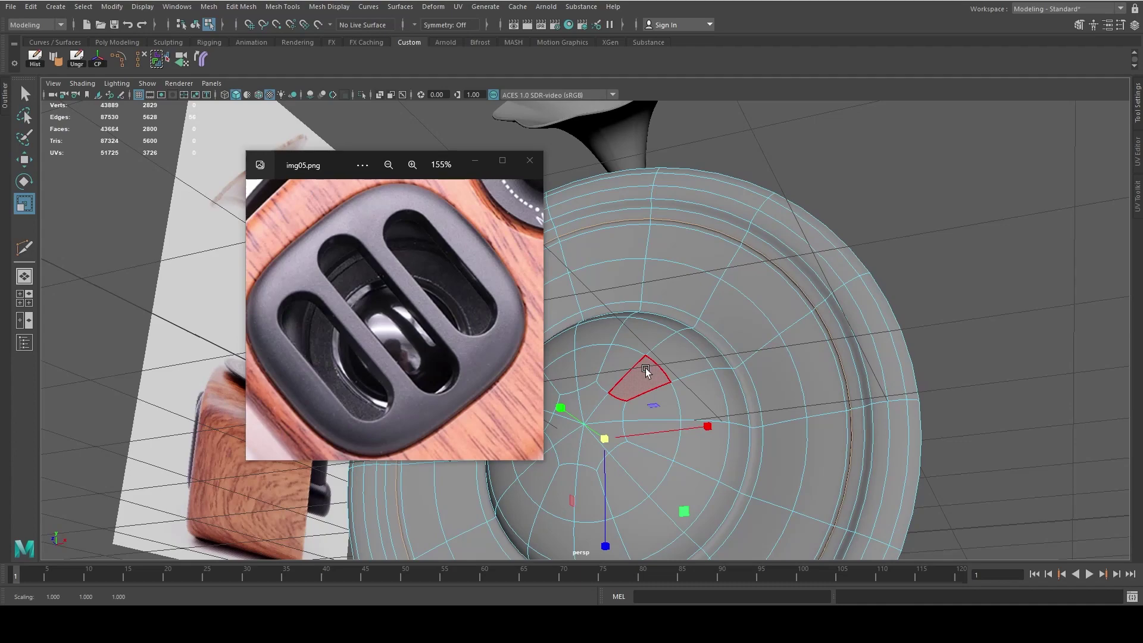
- Return to object mode and select the whole speaker mesh
{"action": "key", "text": "F8"}
{"action": "scroll", "coordinate": [834, 416], "scroll_direction": "down", "scroll_amount": 5}
{"action": "left_click", "coordinate": [708, 250]}
{"action": "key", "text": "w"}
{"action": "scroll", "coordinate": [655, 332], "scroll_direction": "up", "scroll_amount": 5}
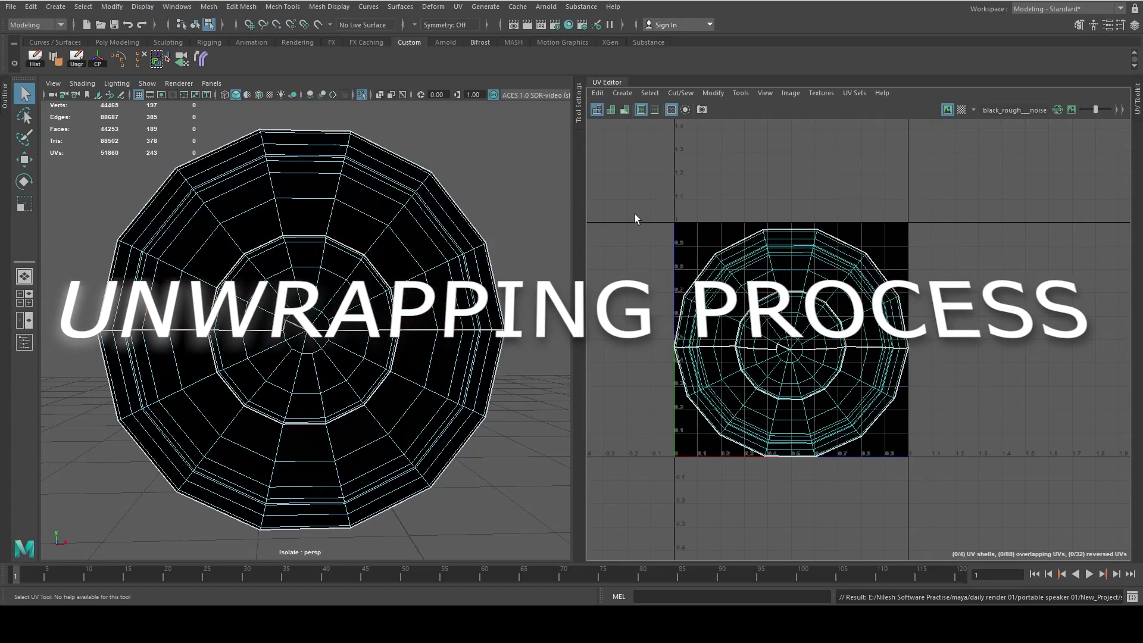
- Select all the speaker's faces and cut and unfold them into four UV shells
{"action": "left_click_drag", "start_coordinate": [635, 219], "coordinate": [917, 464]}
{"action": "right_click", "coordinate": [928, 268]}
{"action": "left_click", "coordinate": [931, 313]}
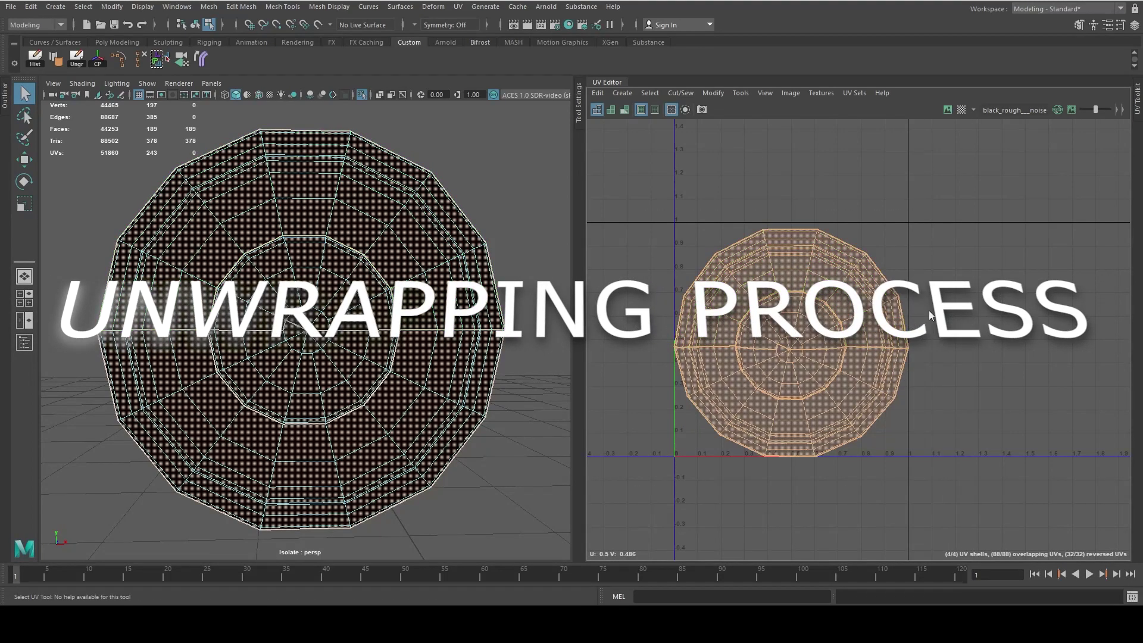
{"action": "right_click", "coordinate": [923, 330]}
{"action": "left_click", "coordinate": [766, 263]}
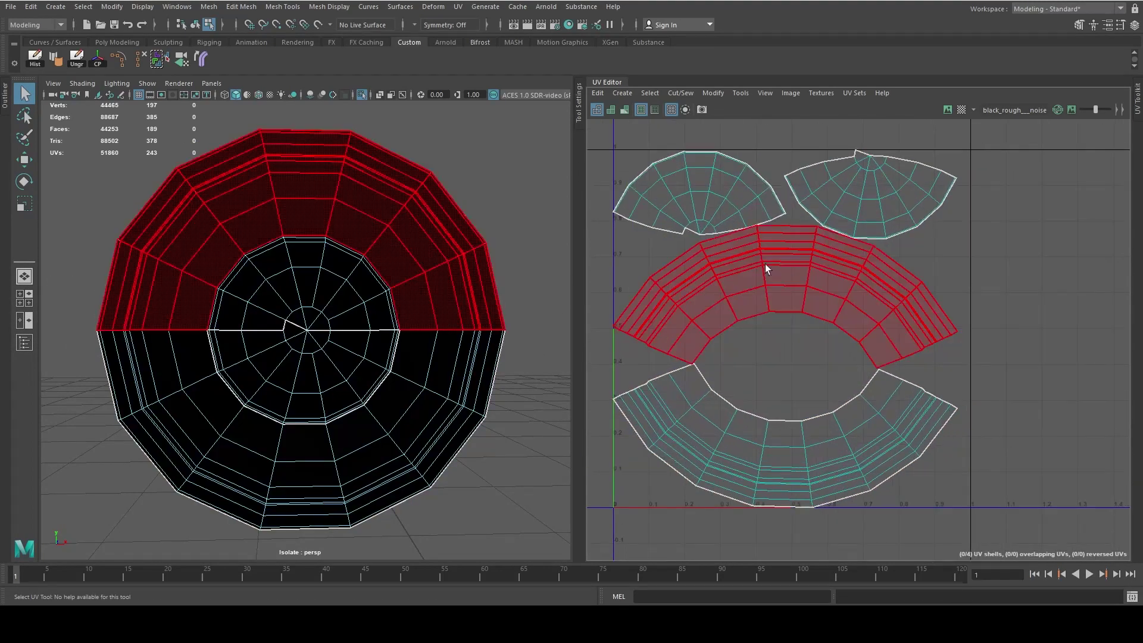
- Scale the bottom UV shell, then select the four shells for arranging
{"action": "left_click", "coordinate": [751, 402]}
{"action": "scroll", "coordinate": [751, 403], "scroll_direction": "up", "scroll_amount": 3}
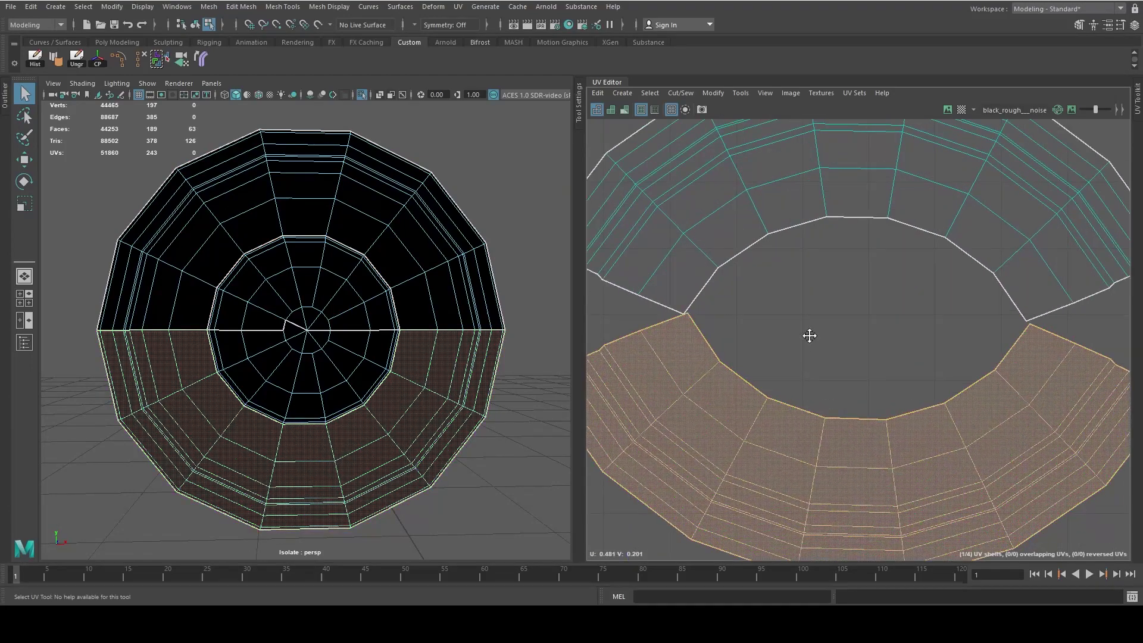
{"action": "key", "text": "r"}
{"action": "scroll", "coordinate": [773, 374], "scroll_direction": "down", "scroll_amount": 3}
{"action": "left_click_drag", "start_coordinate": [643, 185], "coordinate": [923, 458]}
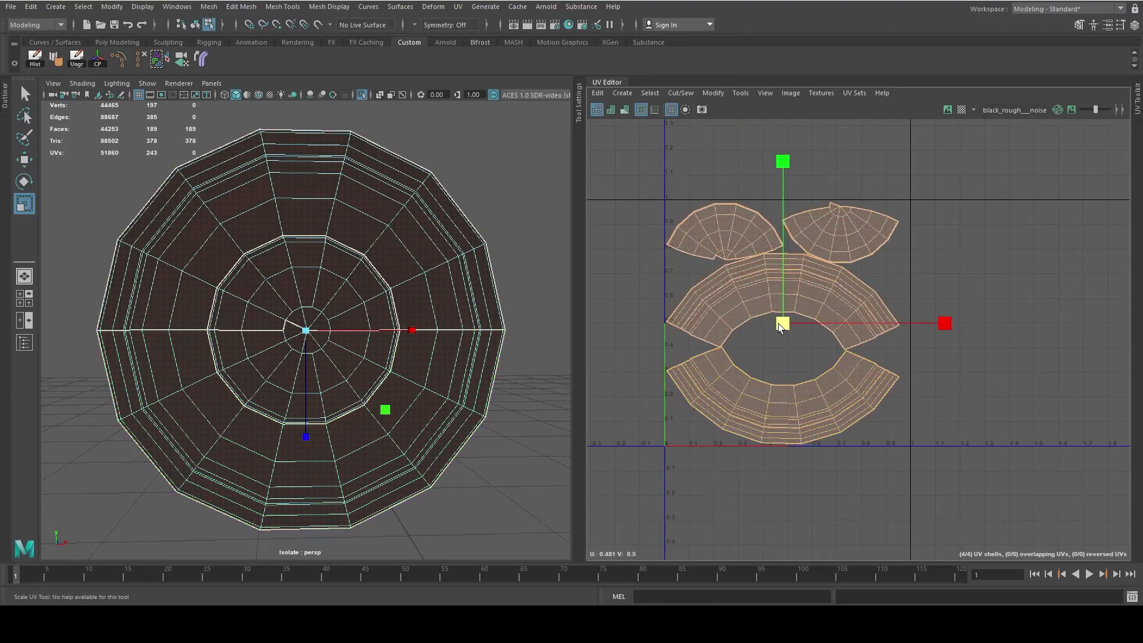
{"action": "key", "text": "w"}
{"action": "left_click", "coordinate": [777, 323]}
{"action": "left_click", "coordinate": [705, 289]}
- Select the two top UV shells and check the speaker smoothed and unsmoothed
{"action": "scroll", "coordinate": [819, 349], "scroll_direction": "up", "scroll_amount": 2}
{"action": "left_click", "coordinate": [714, 244]}
{"action": "left_click", "coordinate": [895, 247], "text": "shift"}
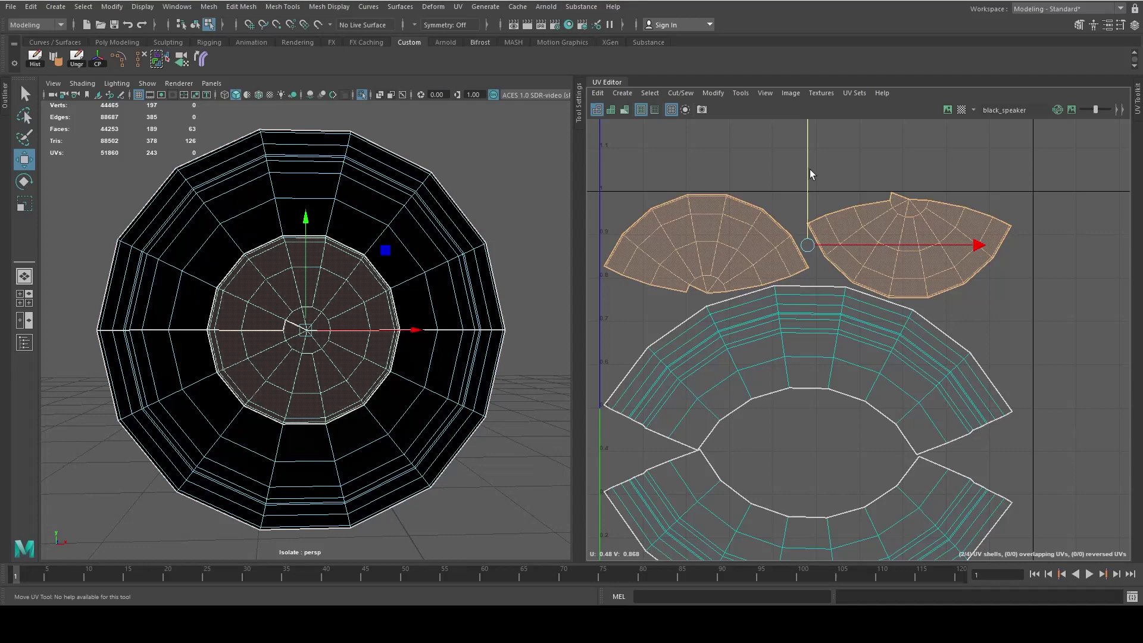
{"action": "scroll", "coordinate": [765, 176], "scroll_direction": "up", "scroll_amount": 1}
{"action": "scroll", "coordinate": [765, 176], "scroll_direction": "up", "scroll_amount": 2}
{"action": "key", "text": "3"}
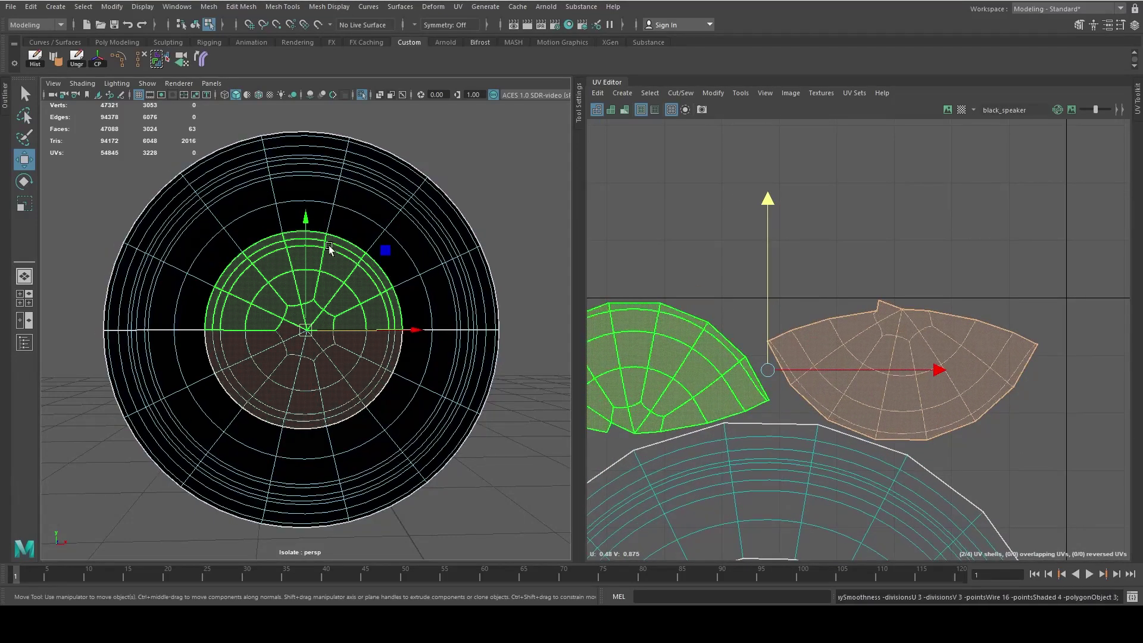
{"action": "key", "text": "1"}
{"action": "scroll", "coordinate": [742, 214], "scroll_direction": "up", "scroll_amount": 1}
{"action": "scroll", "coordinate": [816, 194], "scroll_direction": "down", "scroll_amount": 3}
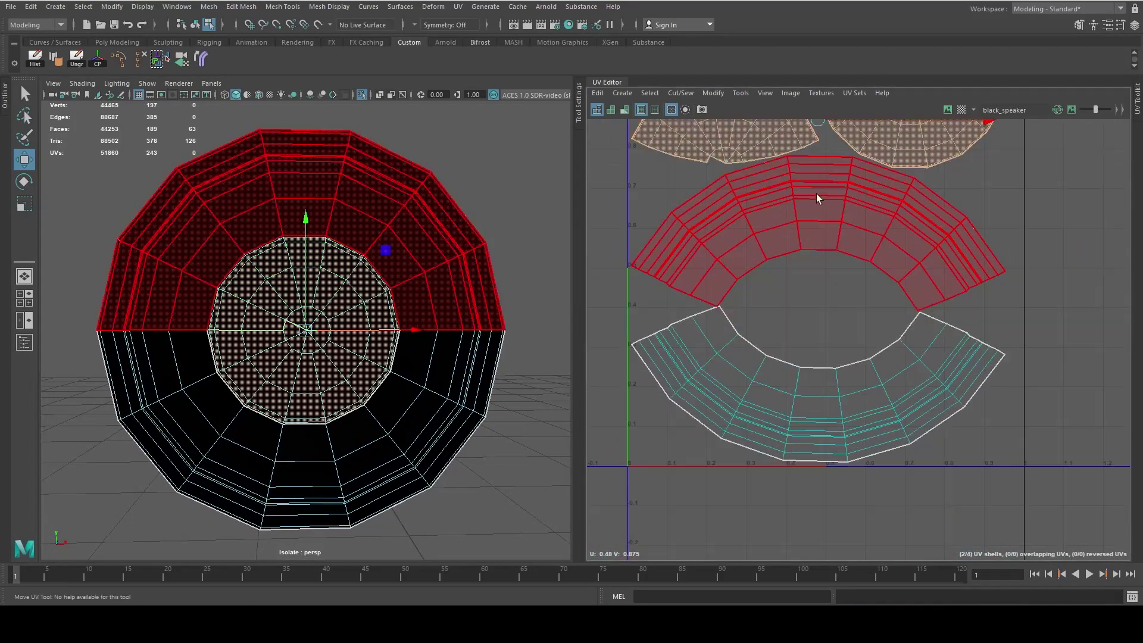
- Reposition the middle UV shell within the layout
{"action": "left_click", "coordinate": [816, 194]}
{"action": "middle_click_drag", "start_coordinate": [816, 194], "coordinate": [770, 240], "text": "alt"}
{"action": "left_click", "coordinate": [771, 440]}
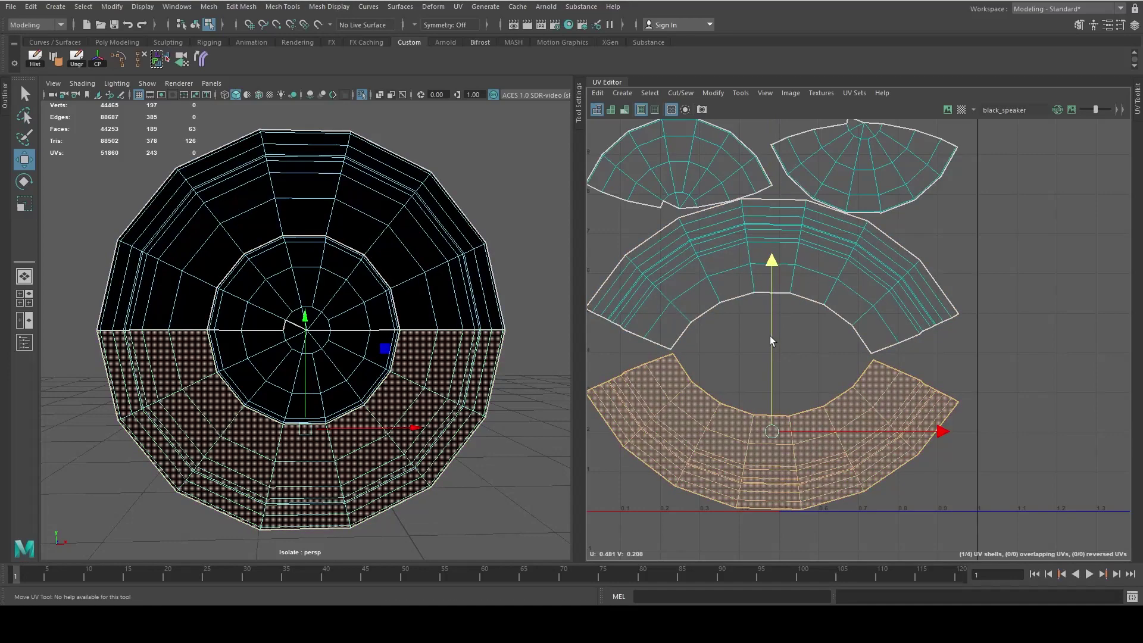
{"action": "scroll", "coordinate": [749, 328], "scroll_direction": "up", "scroll_amount": 2}
{"action": "left_click", "coordinate": [726, 285]}
{"action": "middle_click_drag", "start_coordinate": [859, 407], "coordinate": [820, 285], "text": "alt"}
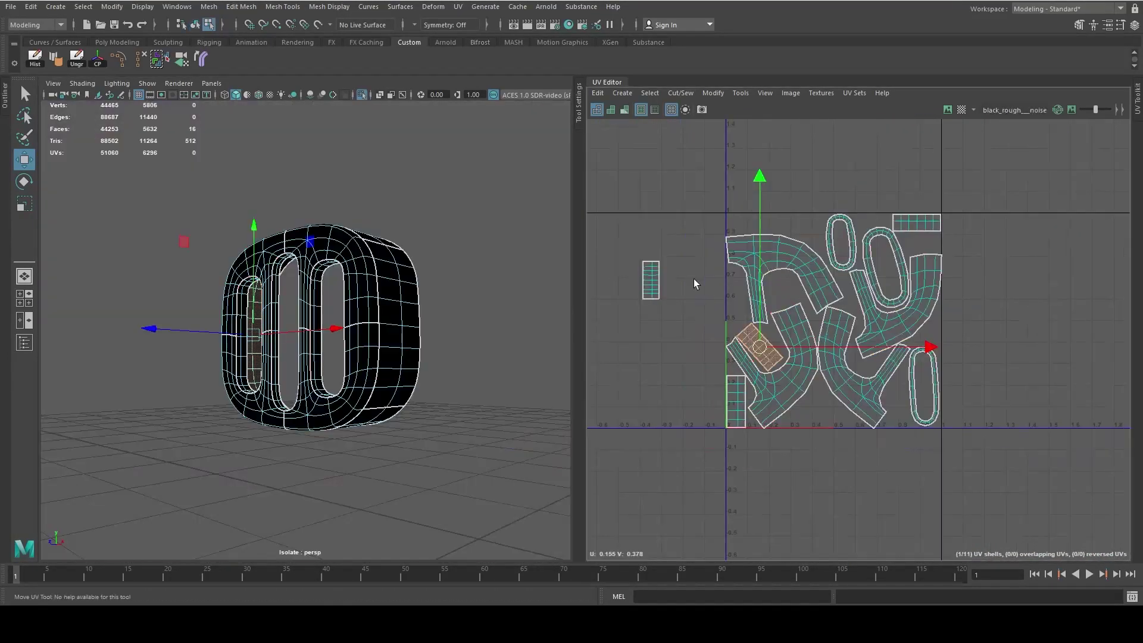
- Move the small rectangular grille shell to the layout centre, rotate it horizontal and enlarge it
{"action": "left_click", "coordinate": [650, 279]}
{"action": "mouse_move", "coordinate": [650, 280]}
{"action": "left_mouse_down"}
{"action": "mouse_move", "coordinate": [803, 388]}
{"action": "mouse_move", "coordinate": [938, 395]}
{"action": "left_mouse_up"}
{"action": "scroll", "coordinate": [807, 390], "scroll_direction": "up", "scroll_amount": 2}
{"action": "scroll", "coordinate": [809, 386], "scroll_direction": "up", "scroll_amount": 3}
{"action": "key", "text": "e"}
{"action": "key", "text": "r"}
{"action": "left_click_drag", "start_coordinate": [812, 384], "coordinate": [817, 420]}
- Select all eleven grille UV shells and move them together into the 0–1 tile
{"action": "key", "text": "w"}
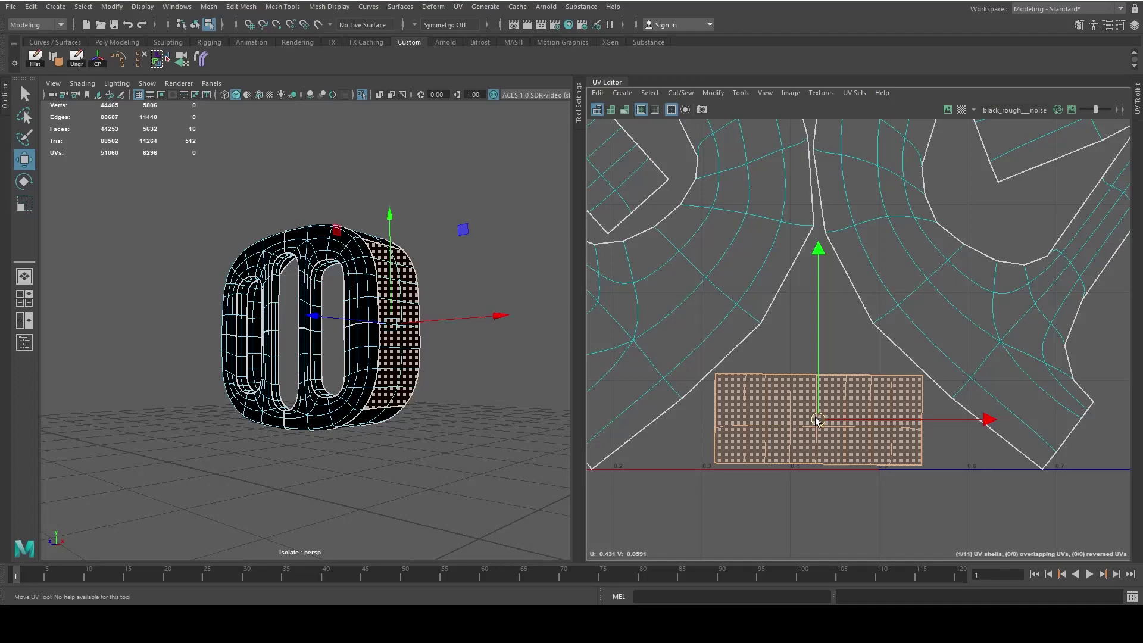
{"action": "scroll", "coordinate": [818, 420], "scroll_direction": "down", "scroll_amount": 5}
{"action": "left_click_drag", "start_coordinate": [727, 311], "coordinate": [886, 440]}
{"action": "mouse_move", "coordinate": [824, 387]}
{"action": "left_mouse_down"}
{"action": "mouse_move", "coordinate": [752, 286]}
{"action": "mouse_move", "coordinate": [639, 286]}
{"action": "left_mouse_up"}
{"action": "key", "text": "f"}
{"action": "left_click", "coordinate": [863, 331]}
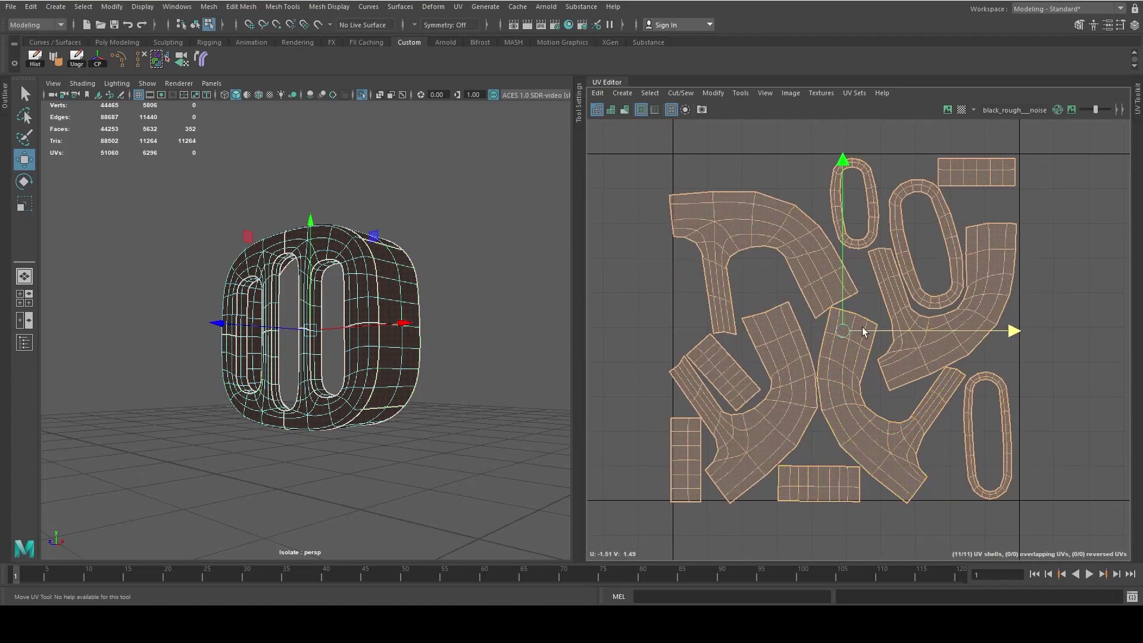
{"action": "left_click_drag", "start_coordinate": [1003, 332], "coordinate": [1007, 333]}
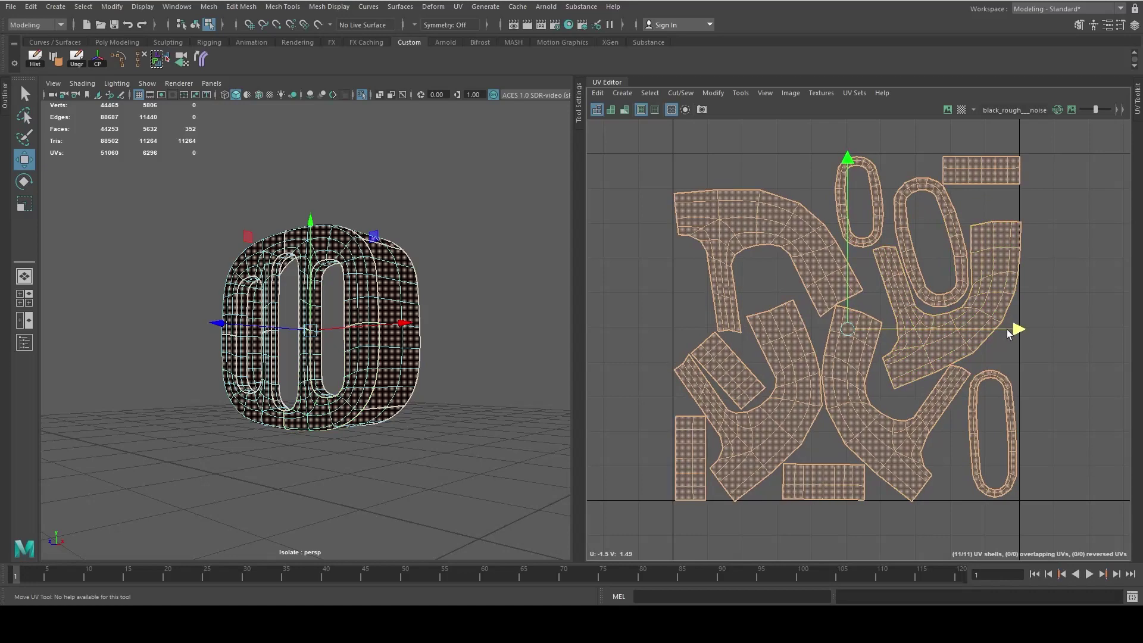
{"action": "scroll", "coordinate": [759, 457], "scroll_direction": "down", "scroll_amount": 5}
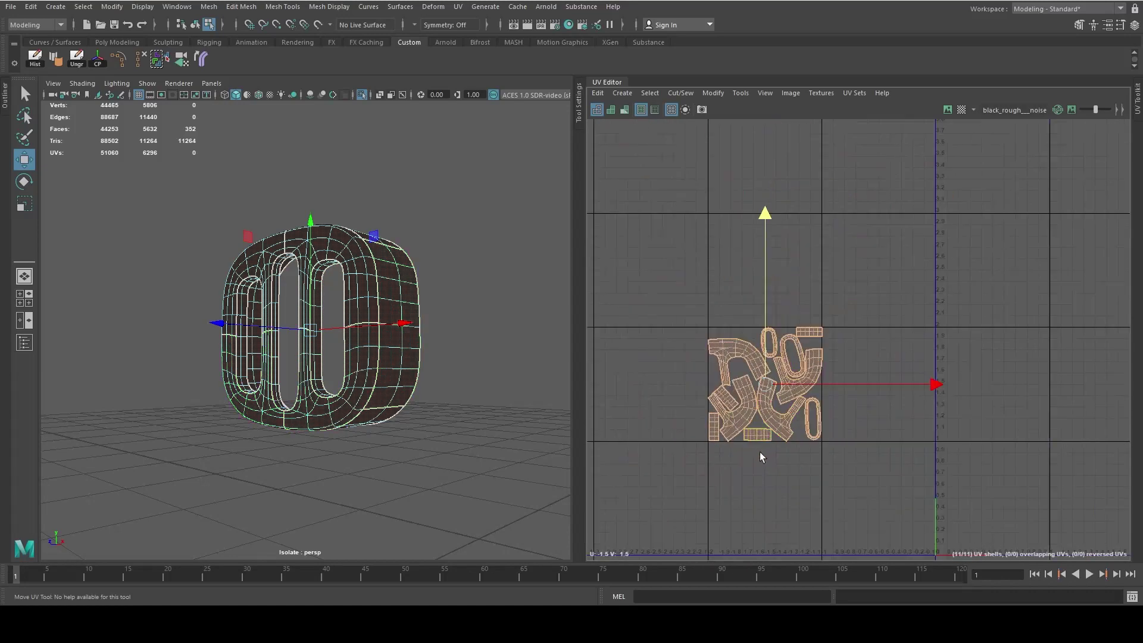
- Return to object mode, restore the full radio scene and select the screen pieces
{"action": "key", "text": "F8"}
{"action": "key", "text": "f"}
{"action": "key", "text": "ctrl+1"}
{"action": "left_click", "coordinate": [333, 349]}
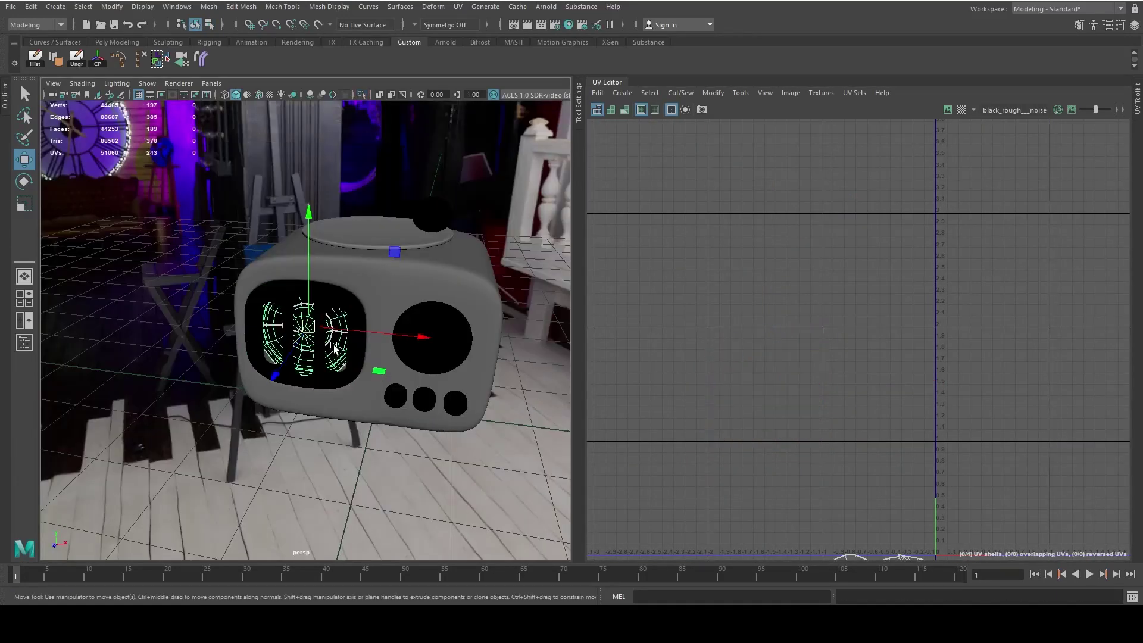
- Select the radio's round front dial and view the radio from its left side
{"action": "left_click", "coordinate": [432, 337]}
{"action": "scroll", "coordinate": [431, 336], "scroll_direction": "up", "scroll_amount": 3}
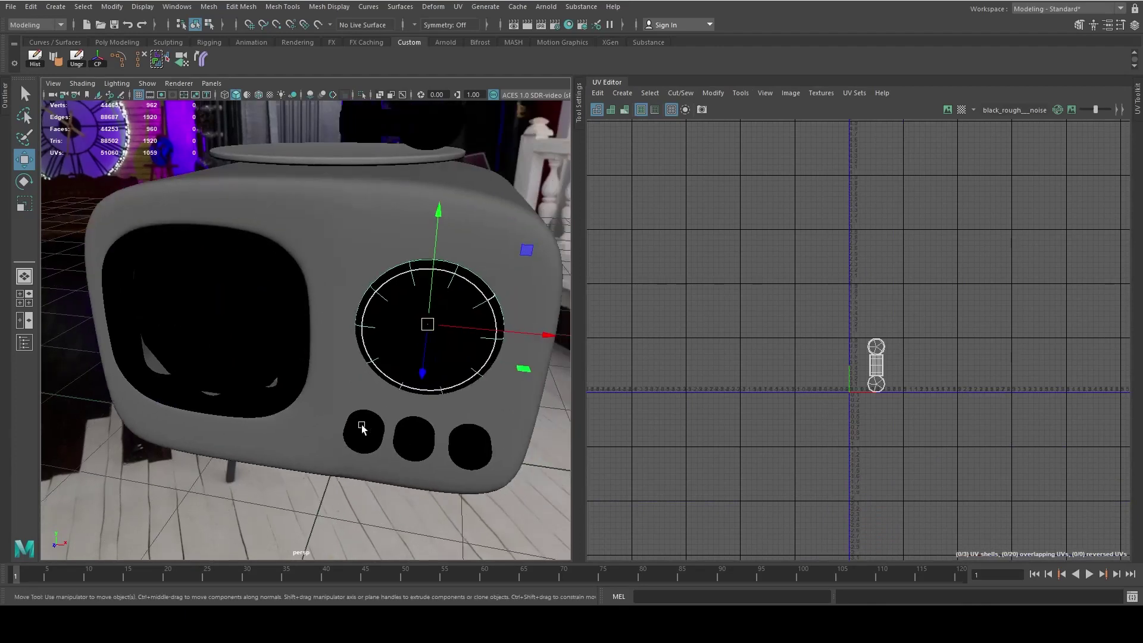
{"action": "scroll", "coordinate": [362, 428], "scroll_direction": "down", "scroll_amount": 5}
{"action": "left_click_drag", "start_coordinate": [310, 461], "coordinate": [398, 452], "text": "alt"}
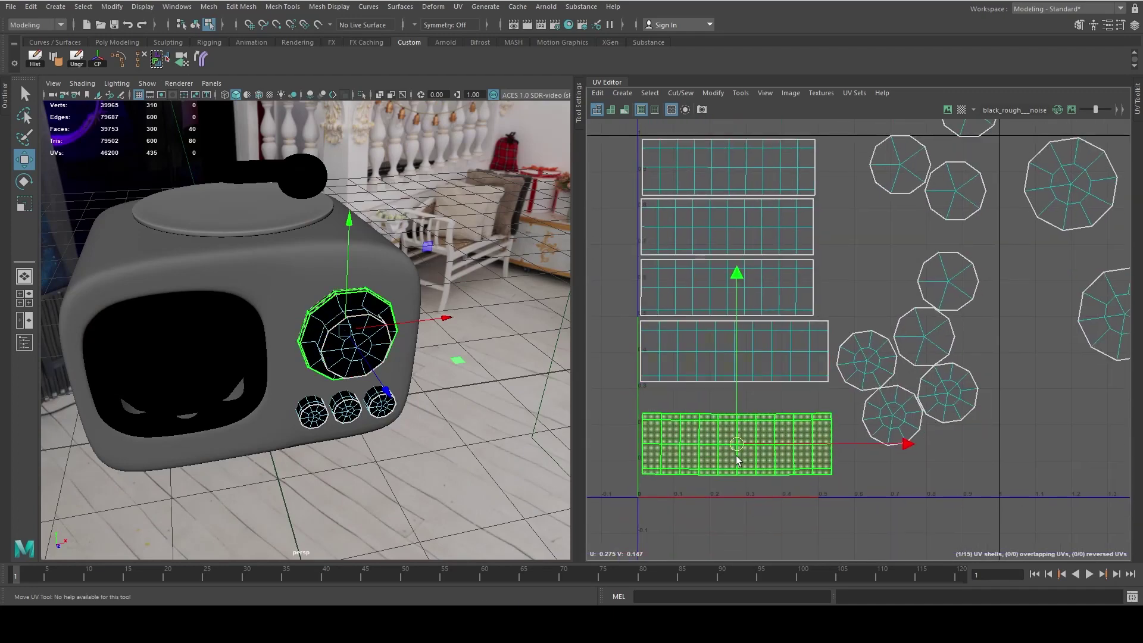
- Widen one strip shell slightly and select the four stacked strip shells
{"action": "key", "text": "r"}
{"action": "left_click", "coordinate": [682, 352]}
{"action": "key", "text": "w"}
{"action": "mouse_move", "coordinate": [738, 352]}
{"action": "left_mouse_down"}
{"action": "mouse_move", "coordinate": [752, 348]}
{"action": "mouse_move", "coordinate": [752, 458]}
{"action": "left_mouse_up"}
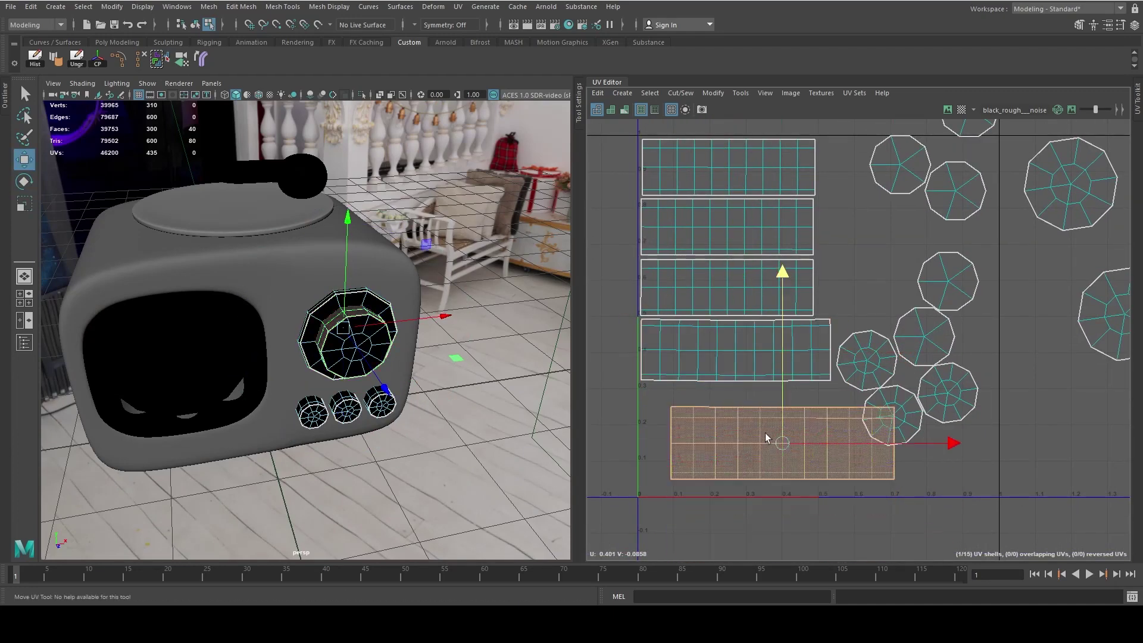
{"action": "left_click_drag", "start_coordinate": [608, 150], "coordinate": [833, 399]}
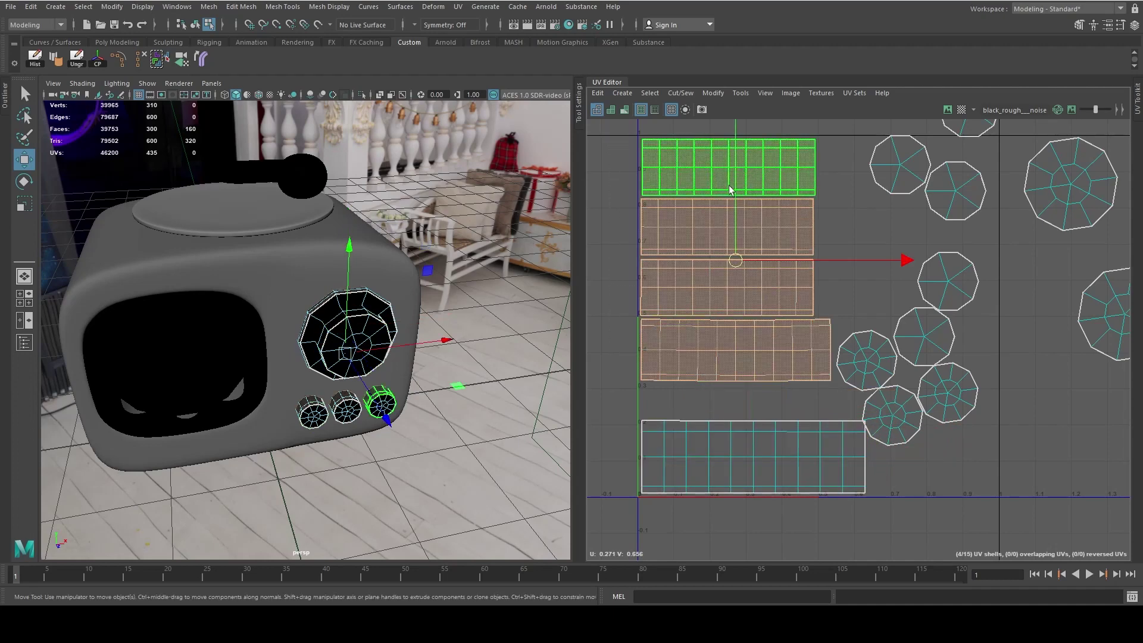
{"action": "scroll", "coordinate": [884, 235], "scroll_direction": "down", "scroll_amount": 2}
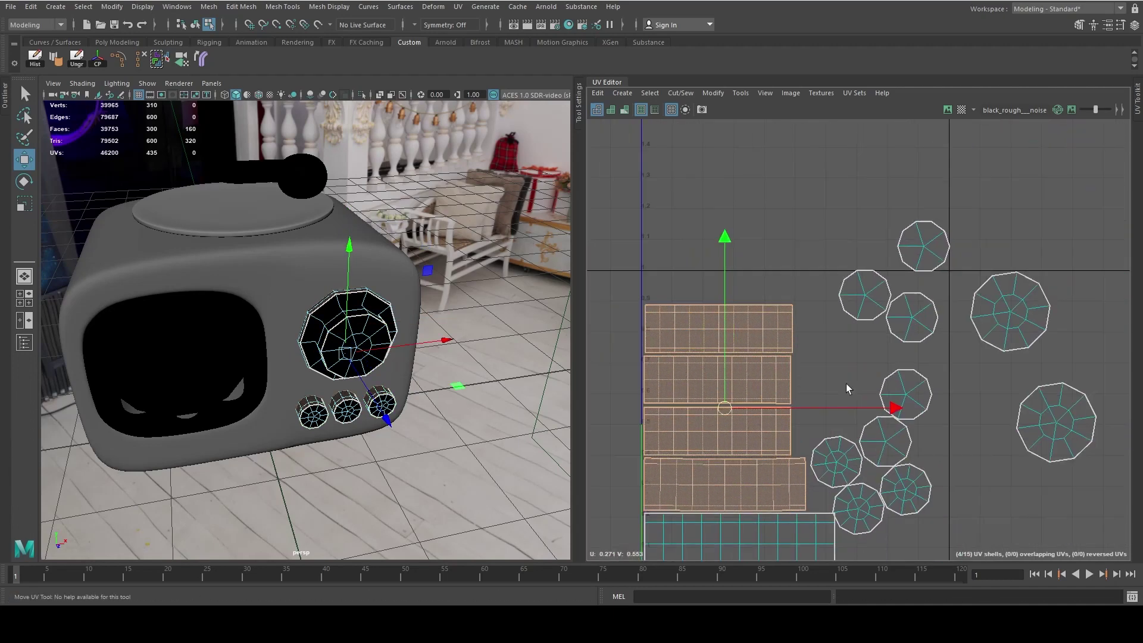
{"action": "scroll", "coordinate": [845, 383], "scroll_direction": "down", "scroll_amount": 2}
- Select the eight small circular shells and scale them
{"action": "left_click_drag", "start_coordinate": [772, 170], "coordinate": [852, 354]}
{"action": "scroll", "coordinate": [816, 413], "scroll_direction": "up", "scroll_amount": 3}
{"action": "scroll", "coordinate": [816, 413], "scroll_direction": "up", "scroll_amount": 1}
{"action": "key", "text": "r"}
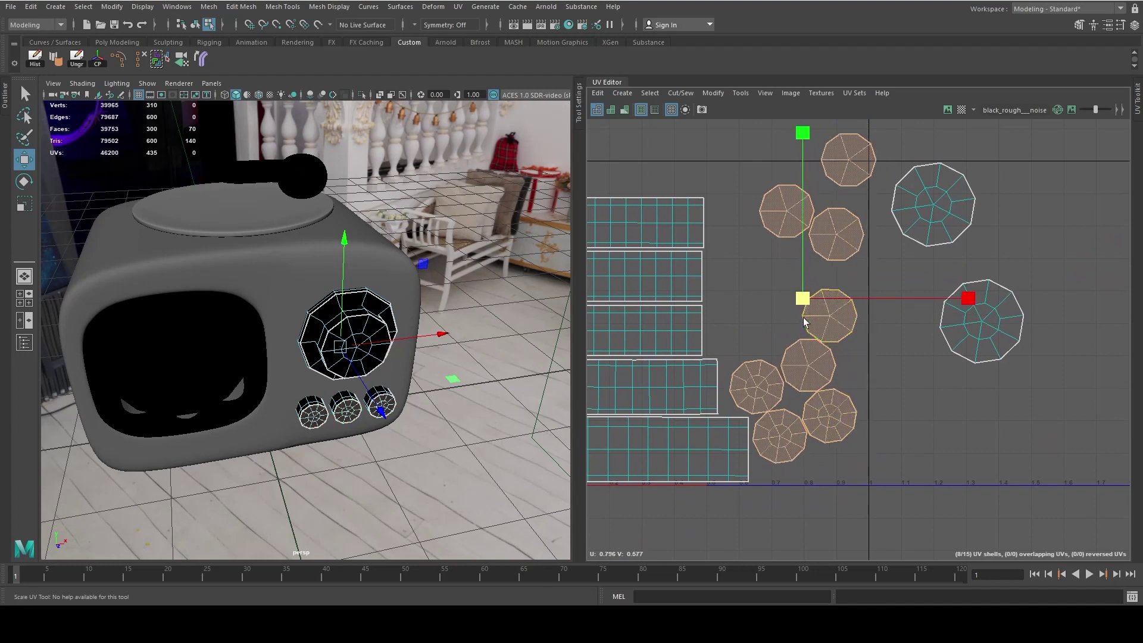
{"action": "key", "text": "w"}
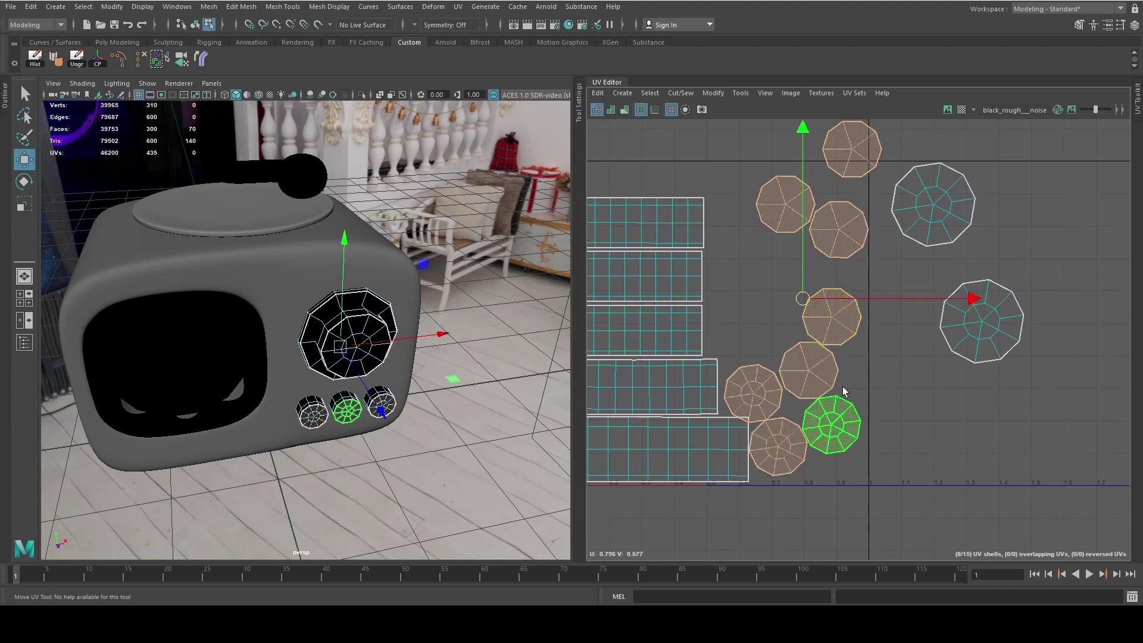
- Move individual round knob shells into a tight cluster, then orient them all straight
{"action": "left_click", "coordinate": [836, 417]}
{"action": "scroll", "coordinate": [848, 453], "scroll_direction": "up", "scroll_amount": 2}
{"action": "left_click_drag", "start_coordinate": [737, 338], "coordinate": [737, 193]}
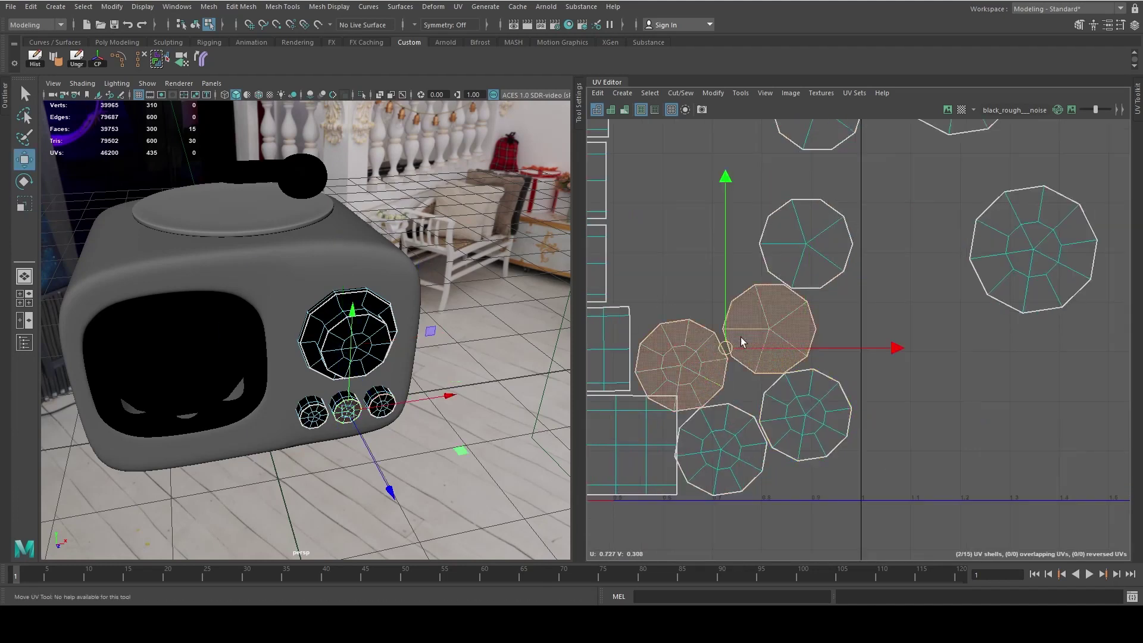
{"action": "left_click_drag", "start_coordinate": [804, 415], "coordinate": [811, 344]}
{"action": "left_click", "coordinate": [700, 480]}
{"action": "left_click_drag", "start_coordinate": [722, 447], "coordinate": [740, 439]}
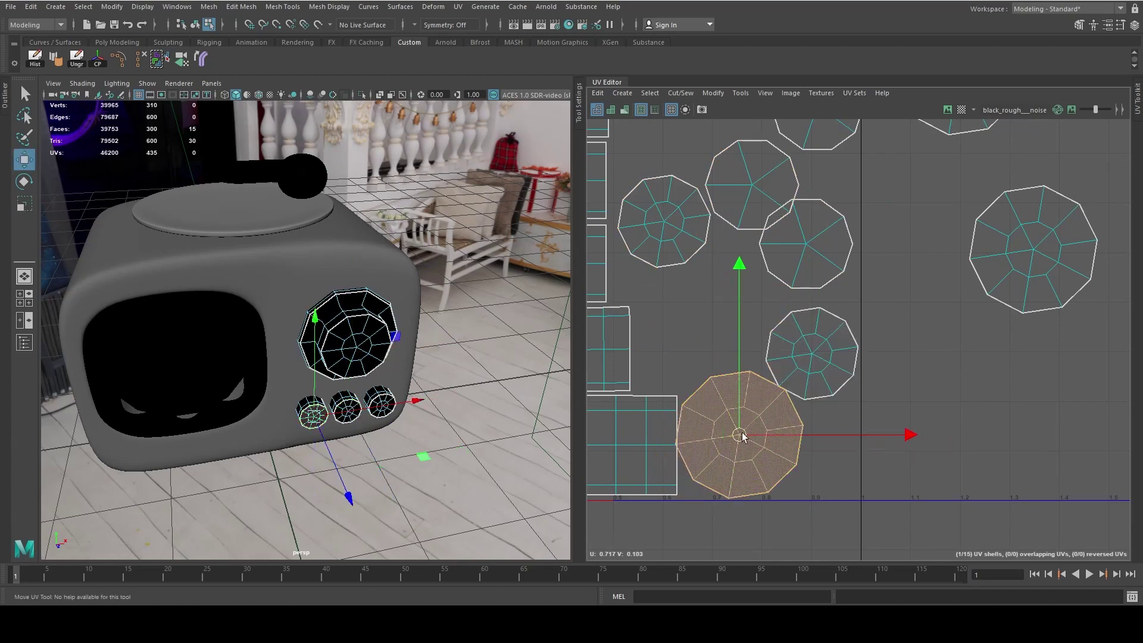
{"action": "scroll", "coordinate": [747, 412], "scroll_direction": "down", "scroll_amount": 4}
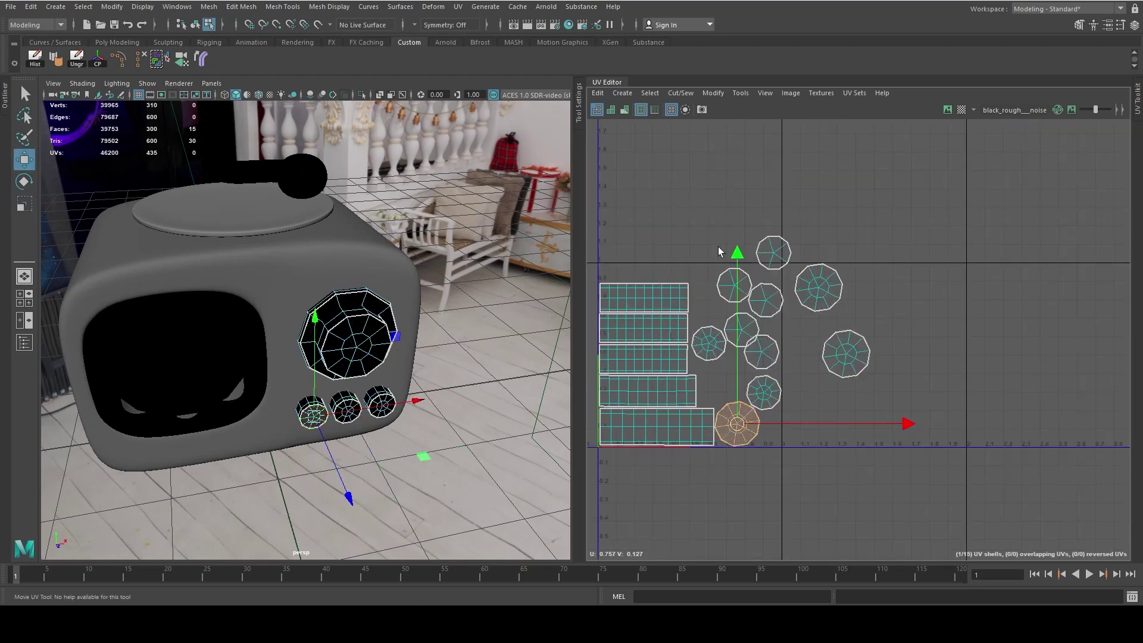
{"action": "left_click_drag", "start_coordinate": [690, 226], "coordinate": [797, 452]}
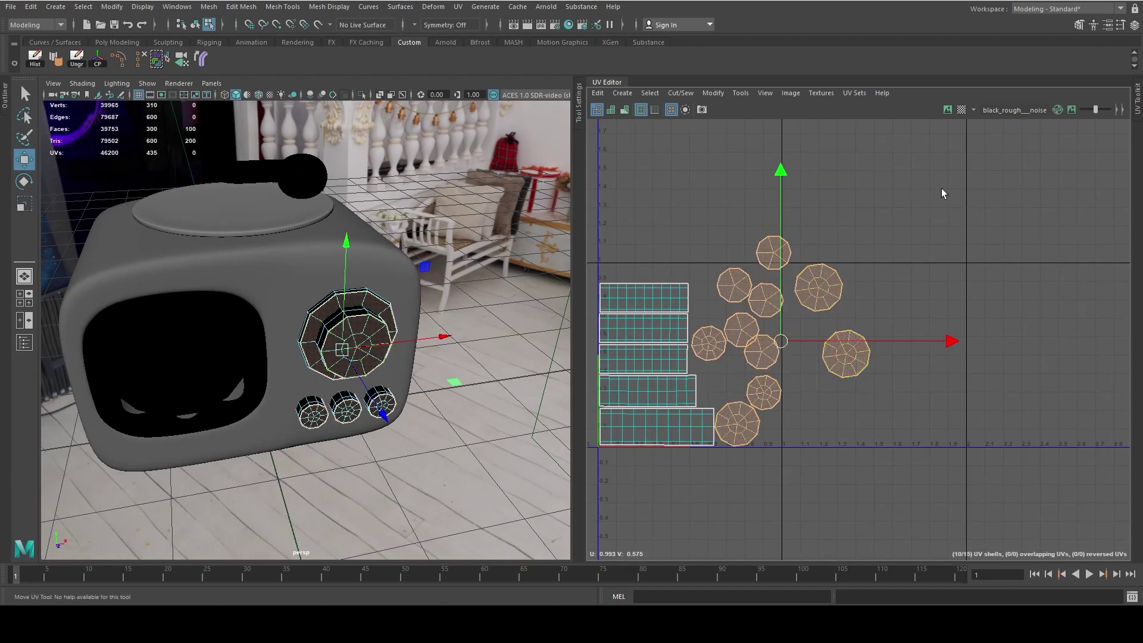
{"action": "right_click_drag", "start_coordinate": [926, 209], "coordinate": [882, 402], "text": "shift"}
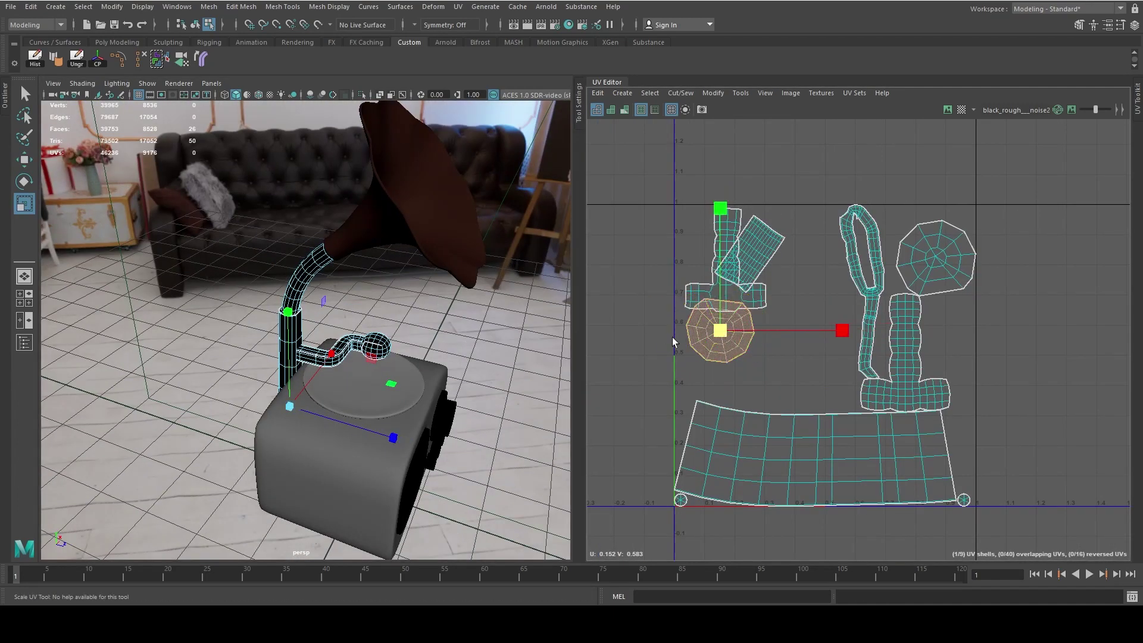
- Select the tube, small round and base UV shells, then shift the three round shells left
{"action": "left_click", "coordinate": [848, 283]}
{"action": "scroll", "coordinate": [833, 292], "scroll_direction": "up", "scroll_amount": 2}
{"action": "scroll", "coordinate": [881, 292], "scroll_direction": "up", "scroll_amount": 2}
{"action": "scroll", "coordinate": [885, 393], "scroll_direction": "down", "scroll_amount": 1}
{"action": "scroll", "coordinate": [833, 387], "scroll_direction": "down", "scroll_amount": 3}
{"action": "scroll", "coordinate": [766, 357], "scroll_direction": "up", "scroll_amount": 1}
{"action": "left_click", "coordinate": [712, 310]}
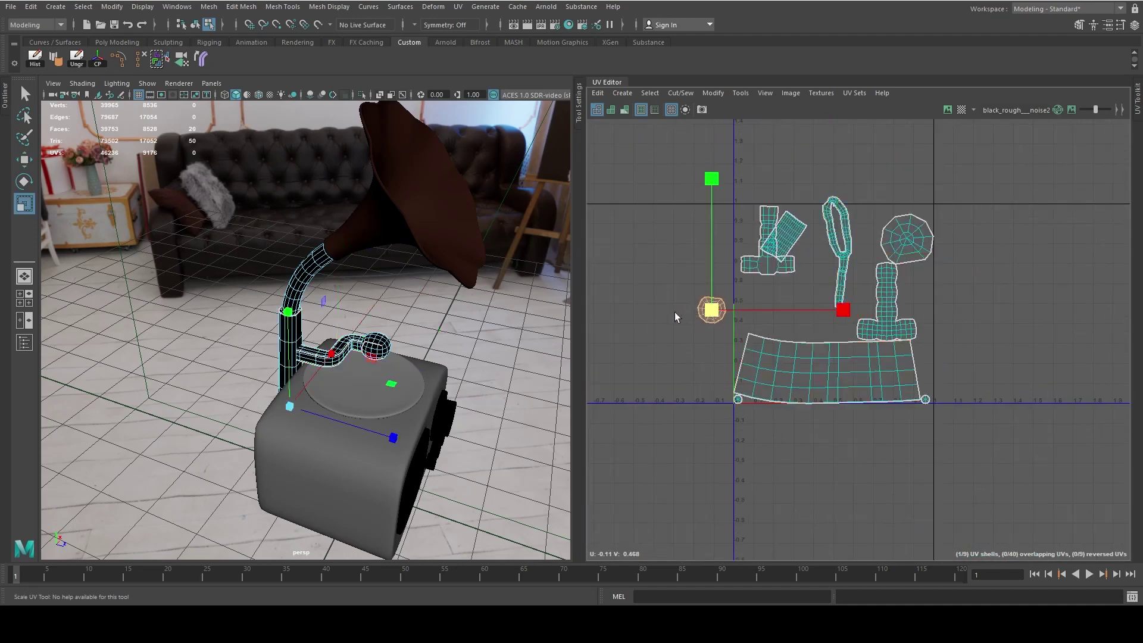
{"action": "scroll", "coordinate": [678, 312], "scroll_direction": "up", "scroll_amount": 3}
{"action": "left_click", "coordinate": [786, 517]}
{"action": "scroll", "coordinate": [798, 461], "scroll_direction": "down", "scroll_amount": 2}
{"action": "scroll", "coordinate": [863, 470], "scroll_direction": "down", "scroll_amount": 1}
{"action": "key", "text": "r"}
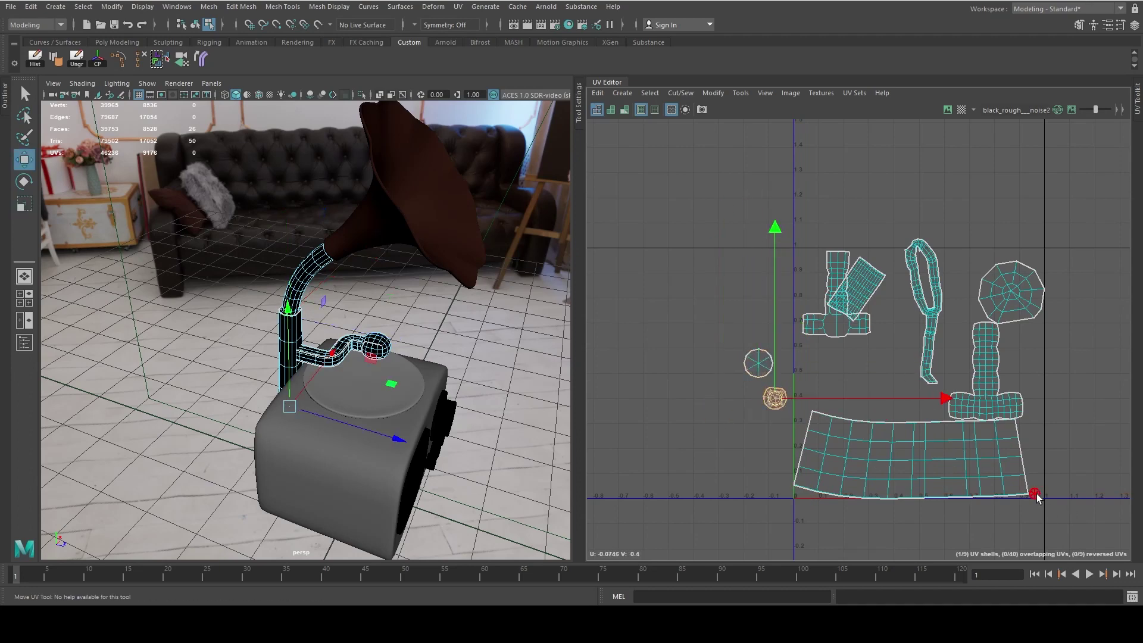
{"action": "left_click", "coordinate": [867, 420]}
{"action": "left_click_drag", "start_coordinate": [867, 420], "coordinate": [880, 451]}
{"action": "key", "text": "w"}
- Shrink the horn's octagon UV shell and place it higher in the layout
{"action": "left_click", "coordinate": [1011, 291]}
{"action": "middle_click_drag", "start_coordinate": [1011, 292], "coordinate": [922, 366], "text": "alt"}
{"action": "key", "text": "r"}
{"action": "left_click_drag", "start_coordinate": [923, 366], "coordinate": [862, 369]}
{"action": "key", "text": "w"}
{"action": "middle_click_drag", "start_coordinate": [892, 371], "coordinate": [892, 351]}
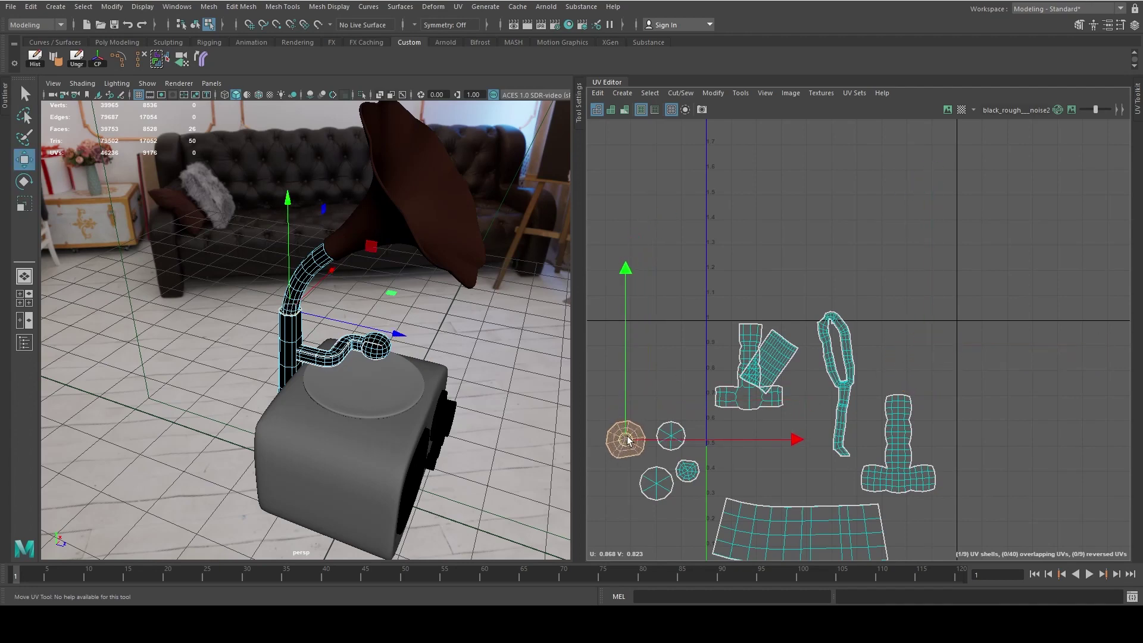
- Scale the T-shaped stand shell smaller and move it to the lower right
{"action": "left_click", "coordinate": [896, 440]}
{"action": "scroll", "coordinate": [893, 437], "scroll_direction": "up", "scroll_amount": 2}
{"action": "mouse_move", "coordinate": [883, 436]}
{"action": "middle_mouse_down", "text": "alt"}
{"action": "mouse_move", "coordinate": [865, 320]}
{"action": "mouse_move", "coordinate": [880, 416]}
{"action": "middle_mouse_up", "text": "alt"}
{"action": "key", "text": "r"}
{"action": "scroll", "coordinate": [865, 321], "scroll_direction": "down", "scroll_amount": 2}
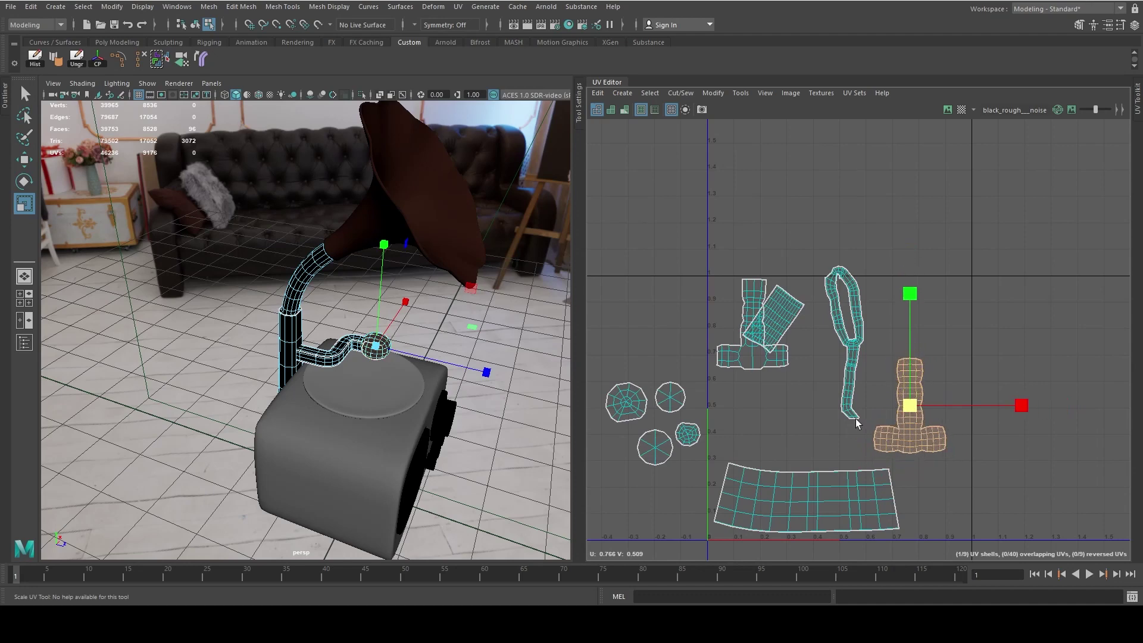
{"action": "left_click_drag", "start_coordinate": [921, 369], "coordinate": [913, 409]}
{"action": "key", "text": "w"}
{"action": "left_click_drag", "start_coordinate": [913, 409], "coordinate": [929, 382]}
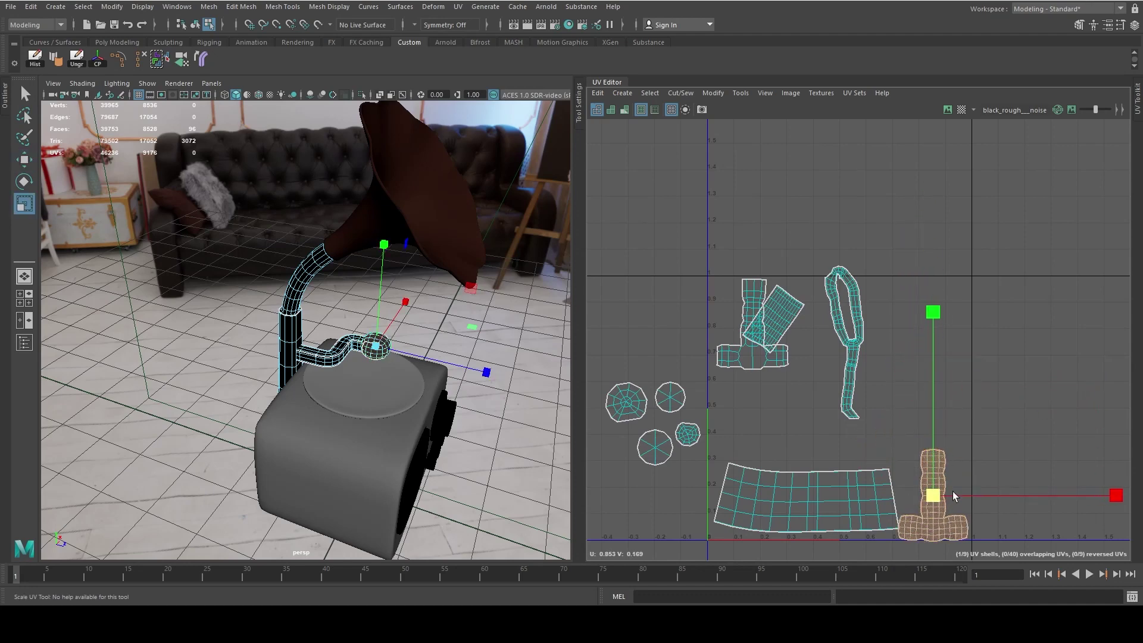
{"action": "key", "text": "w"}
{"action": "left_click_drag", "start_coordinate": [953, 496], "coordinate": [952, 196]}
{"action": "scroll", "coordinate": [867, 384], "scroll_direction": "up", "scroll_amount": 2}
- Select the loop UV shell and switch to edge selection
{"action": "left_click", "coordinate": [867, 384]}
{"action": "scroll", "coordinate": [788, 466], "scroll_direction": "up", "scroll_amount": 3}
{"action": "scroll", "coordinate": [760, 174], "scroll_direction": "up", "scroll_amount": 3}
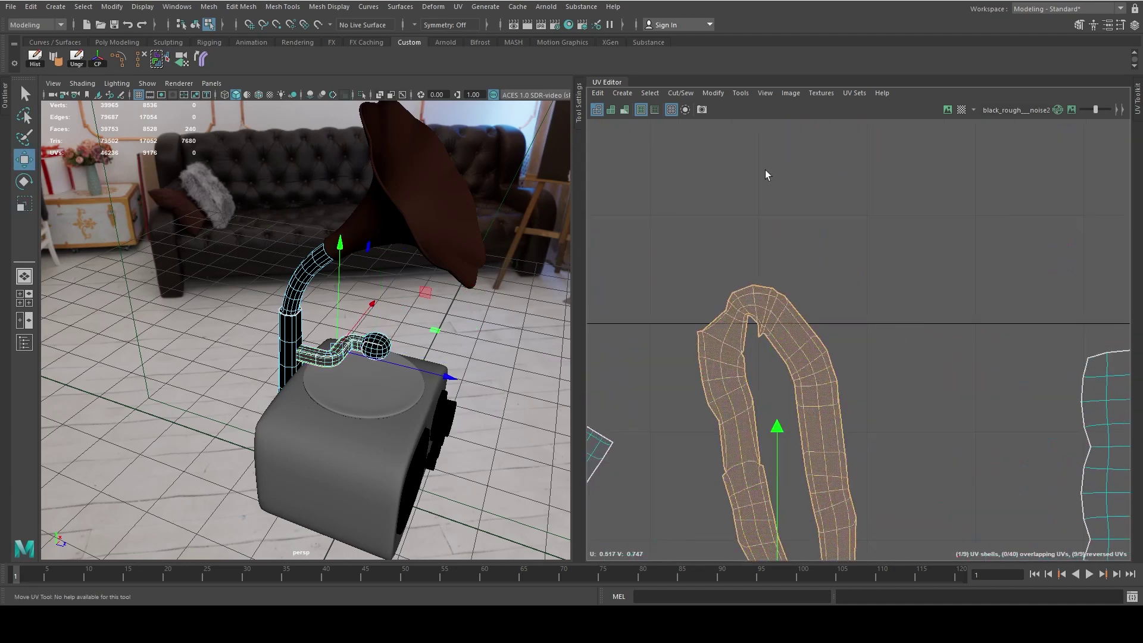
{"action": "key", "text": "F10"}
{"action": "scroll", "coordinate": [745, 333], "scroll_direction": "up", "scroll_amount": 2}
{"action": "scroll", "coordinate": [309, 327], "scroll_direction": "up", "scroll_amount": 3}
{"action": "scroll", "coordinate": [309, 327], "scroll_direction": "down", "scroll_amount": 5}
- Isolate the crank arm in edge mode and orbit to its handle end
{"action": "scroll", "coordinate": [710, 364], "scroll_direction": "down", "scroll_amount": 3}
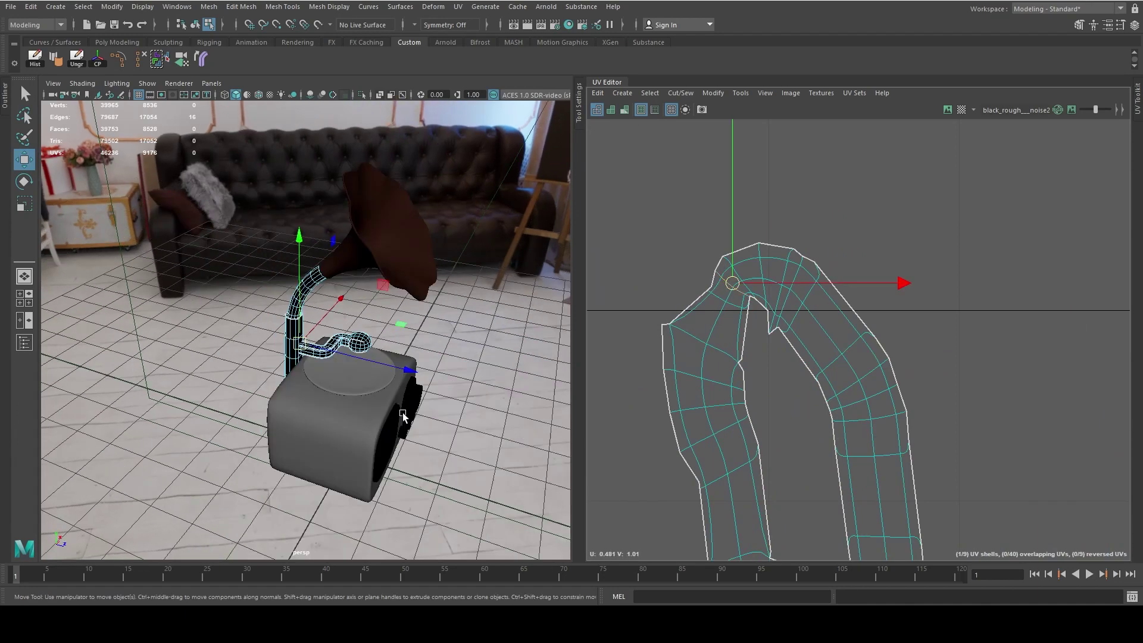
{"action": "key", "text": "F8"}
{"action": "key", "text": "ctrl+1"}
{"action": "key", "text": "f"}
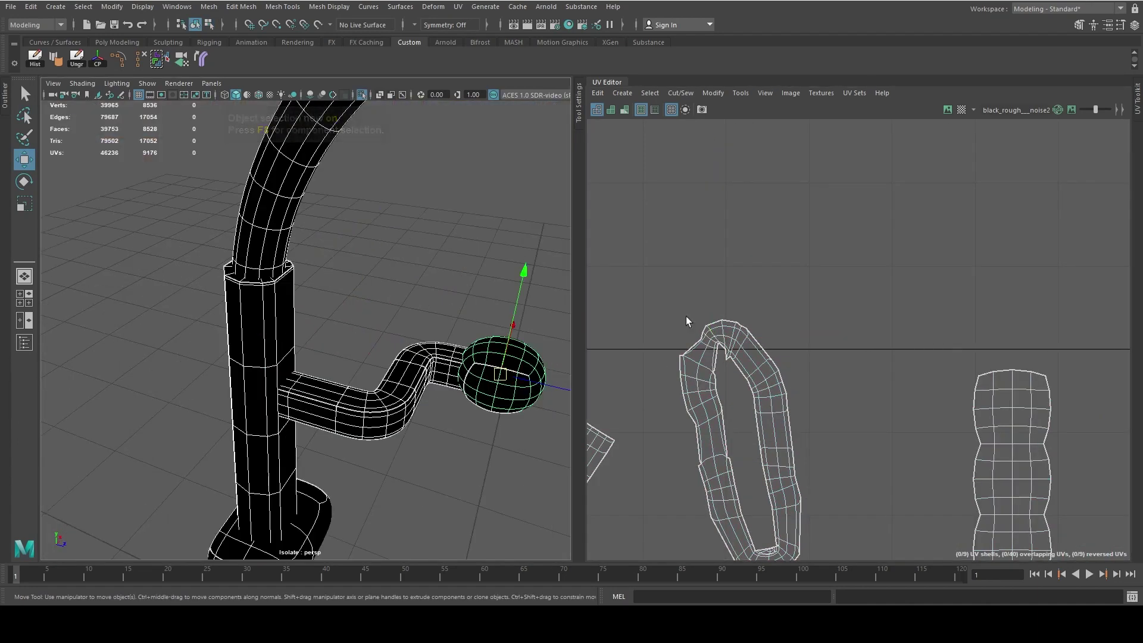
{"action": "scroll", "coordinate": [680, 234], "scroll_direction": "up", "scroll_amount": 2}
{"action": "mouse_move", "coordinate": [424, 493]}
{"action": "left_mouse_down", "text": "alt"}
{"action": "mouse_move", "coordinate": [229, 480]}
{"action": "mouse_move", "coordinate": [268, 476]}
{"action": "left_mouse_up", "text": "alt"}
{"action": "key", "text": "F8"}
{"action": "scroll", "coordinate": [741, 363], "scroll_direction": "up", "scroll_amount": 1}
{"action": "mouse_move", "coordinate": [333, 453]}
{"action": "left_mouse_down", "text": "alt"}
{"action": "mouse_move", "coordinate": [280, 454]}
{"action": "mouse_move", "coordinate": [352, 408]}
{"action": "left_mouse_up", "text": "alt"}
{"action": "scroll", "coordinate": [352, 408], "scroll_direction": "up", "scroll_amount": 5}
{"action": "scroll", "coordinate": [449, 348], "scroll_direction": "up", "scroll_amount": 2}
{"action": "scroll", "coordinate": [449, 348], "scroll_direction": "down", "scroll_amount": 2}
- Select edge loops along the crank arm as UV seams
{"action": "double_click", "coordinate": [497, 328]}
{"action": "left_click_drag", "start_coordinate": [503, 370], "coordinate": [299, 238], "text": "alt"}
{"action": "scroll", "coordinate": [321, 348], "scroll_direction": "down", "scroll_amount": 3}
{"action": "scroll", "coordinate": [321, 348], "scroll_direction": "down", "scroll_amount": 3}
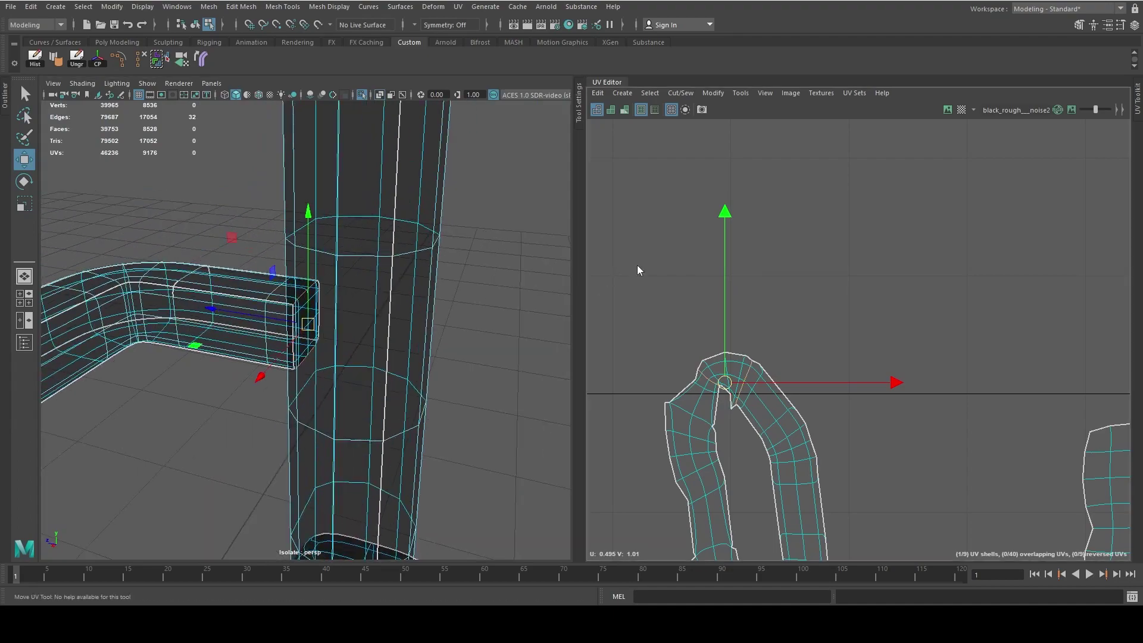
{"action": "right_click_drag", "start_coordinate": [638, 288], "coordinate": [638, 310], "text": "shift"}
{"action": "mouse_move", "coordinate": [242, 388]}
{"action": "left_mouse_down", "text": "alt"}
{"action": "mouse_move", "coordinate": [349, 390]}
{"action": "mouse_move", "coordinate": [286, 257]}
{"action": "mouse_move", "coordinate": [301, 365]}
{"action": "mouse_move", "coordinate": [289, 311]}
{"action": "mouse_move", "coordinate": [357, 332]}
{"action": "left_mouse_up", "text": "alt"}
{"action": "scroll", "coordinate": [286, 257], "scroll_direction": "up", "scroll_amount": 5}
{"action": "scroll", "coordinate": [286, 257], "scroll_direction": "down", "scroll_amount": 4}
{"action": "double_click", "coordinate": [305, 369]}
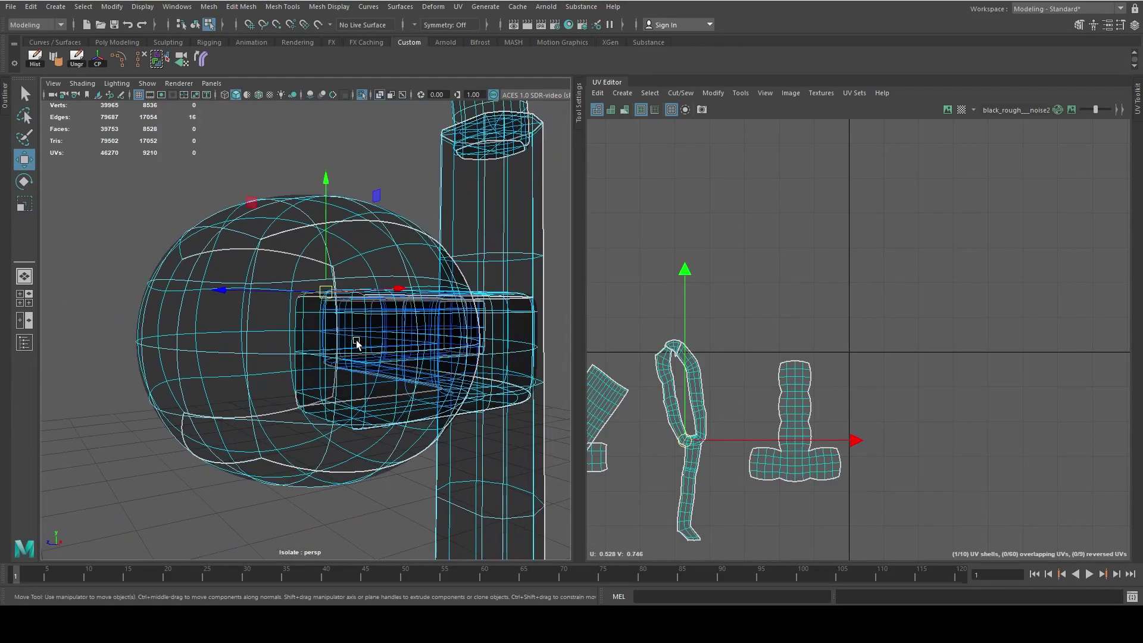
{"action": "double_click", "coordinate": [357, 395], "text": "shift"}
{"action": "mouse_move", "coordinate": [357, 396]}
{"action": "left_mouse_down", "text": "alt"}
{"action": "mouse_move", "coordinate": [327, 346]}
{"action": "mouse_move", "coordinate": [313, 387]}
{"action": "mouse_move", "coordinate": [333, 393]}
{"action": "left_mouse_up", "text": "alt"}
{"action": "scroll", "coordinate": [327, 345], "scroll_direction": "up", "scroll_amount": 3}
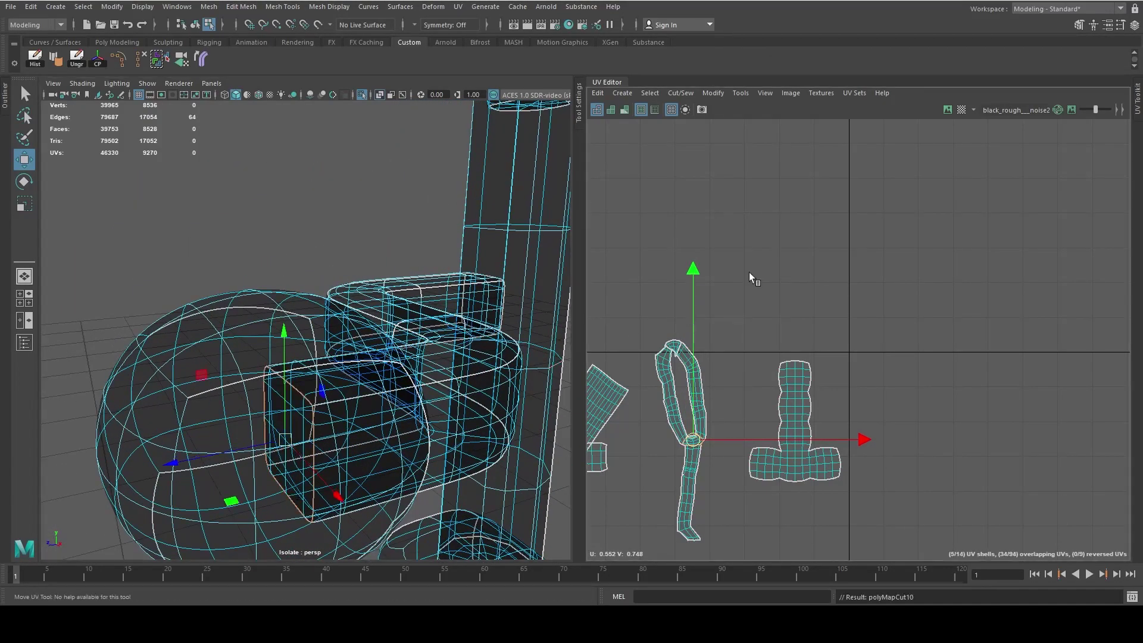
{"action": "scroll", "coordinate": [716, 195], "scroll_direction": "down", "scroll_amount": 2}
{"action": "scroll", "coordinate": [718, 195], "scroll_direction": "up", "scroll_amount": 1}
- Move the cut arm UV pieces upward and unfold the arm shells
{"action": "left_click", "coordinate": [684, 301]}
{"action": "left_click_drag", "start_coordinate": [684, 269], "coordinate": [687, 215]}
{"action": "left_click", "coordinate": [694, 421]}
{"action": "left_click_drag", "start_coordinate": [694, 421], "coordinate": [743, 265]}
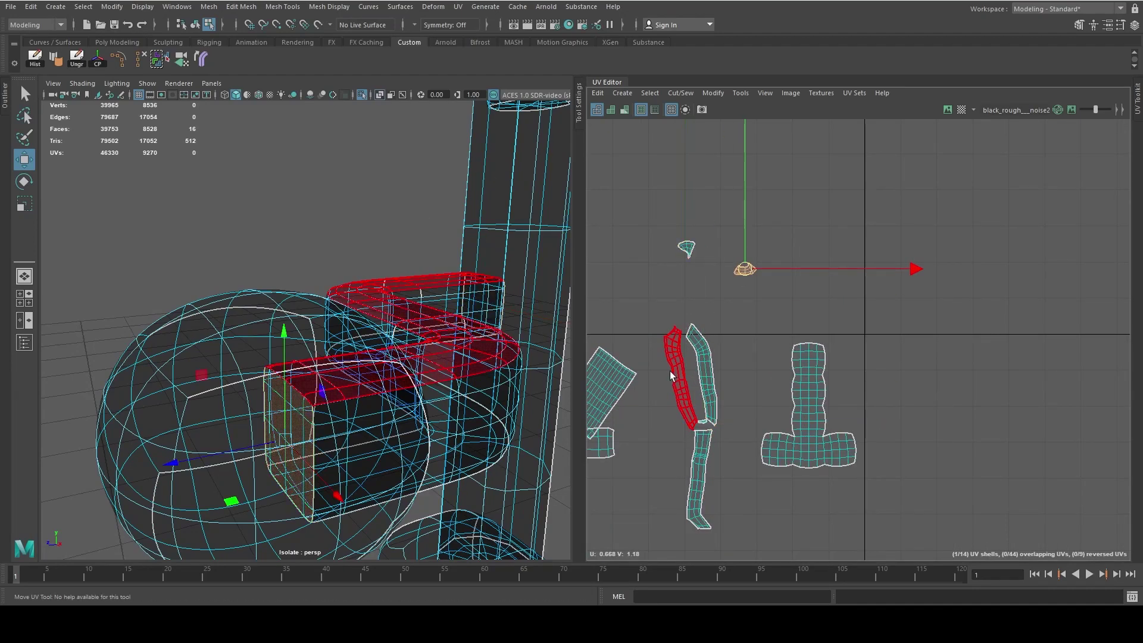
{"action": "left_click", "coordinate": [679, 375]}
{"action": "left_click", "coordinate": [704, 432]}
{"action": "right_click_drag", "start_coordinate": [698, 386], "coordinate": [751, 355]}
{"action": "right_click_drag", "start_coordinate": [632, 351], "coordinate": [613, 346], "text": "shift"}
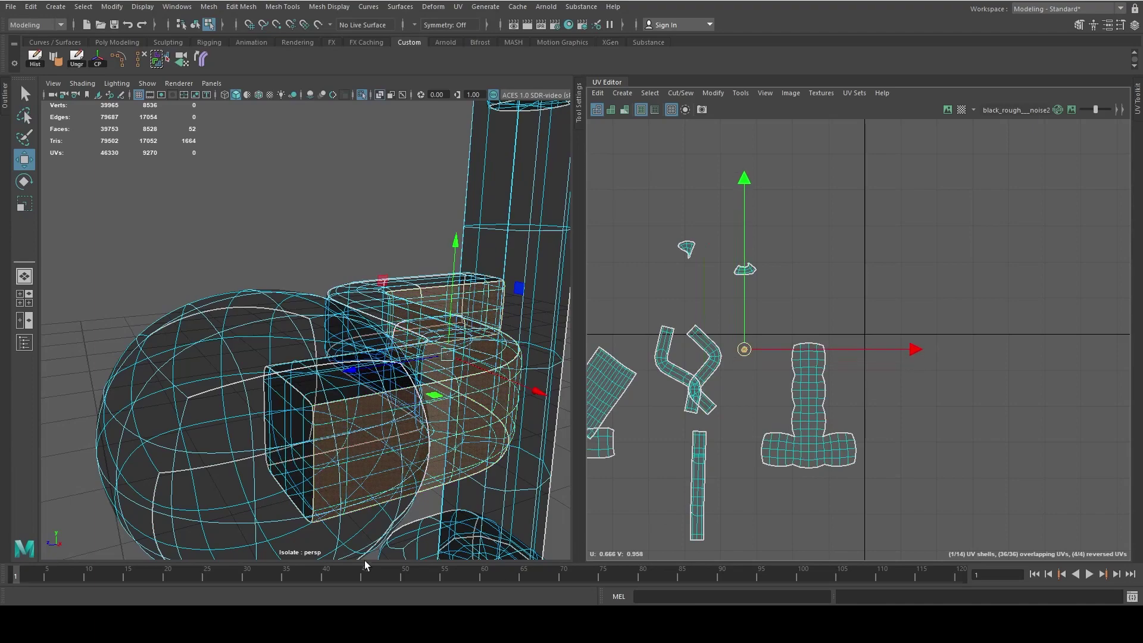
{"action": "scroll", "coordinate": [417, 453], "scroll_direction": "down", "scroll_amount": 5}
{"action": "scroll", "coordinate": [760, 314], "scroll_direction": "up", "scroll_amount": 5}
{"action": "scroll", "coordinate": [748, 345], "scroll_direction": "down", "scroll_amount": 5}
{"action": "left_click_drag", "start_coordinate": [381, 411], "coordinate": [331, 419], "text": "alt"}
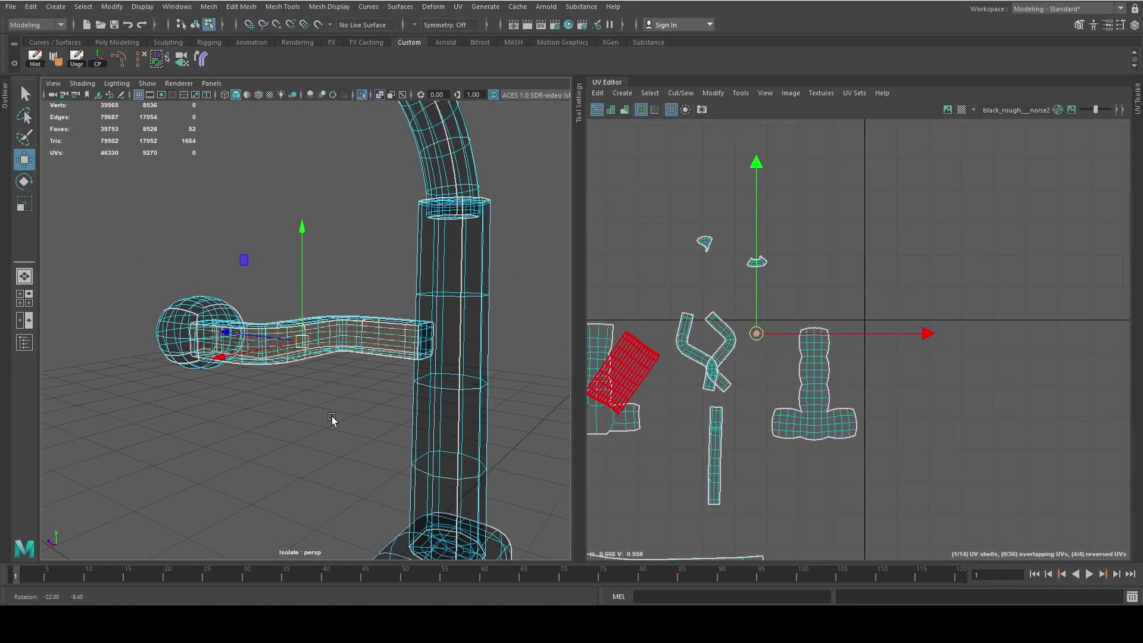
- Unfold the handle into a straight strip and move it to the top of UV space
{"action": "left_click", "coordinate": [458, 7]}
{"action": "left_click", "coordinate": [488, 178]}
{"action": "scroll", "coordinate": [718, 458], "scroll_direction": "down", "scroll_amount": 3}
{"action": "left_click_drag", "start_coordinate": [719, 459], "coordinate": [740, 184]}
{"action": "scroll", "coordinate": [744, 196], "scroll_direction": "up", "scroll_amount": 3}
{"action": "scroll", "coordinate": [744, 238], "scroll_direction": "up", "scroll_amount": 3}
{"action": "left_click_drag", "start_coordinate": [237, 378], "coordinate": [273, 369], "text": "alt"}
{"action": "scroll", "coordinate": [749, 196], "scroll_direction": "down", "scroll_amount": 3}
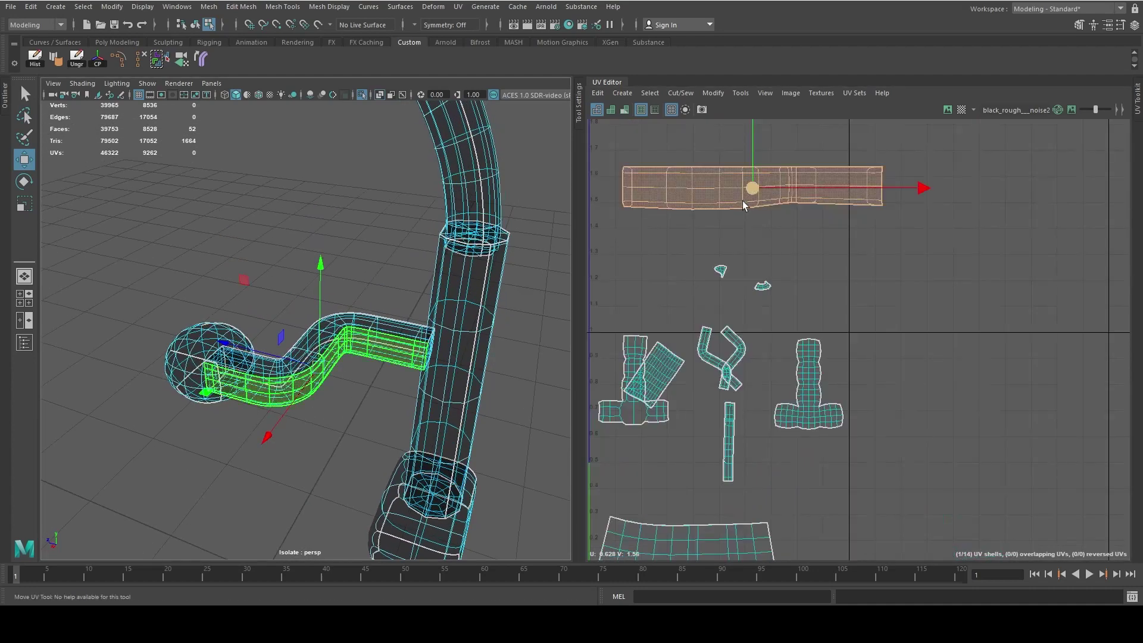
{"action": "scroll", "coordinate": [749, 197], "scroll_direction": "down", "scroll_amount": 2}
{"action": "right_click", "coordinate": [771, 257], "text": "shift"}
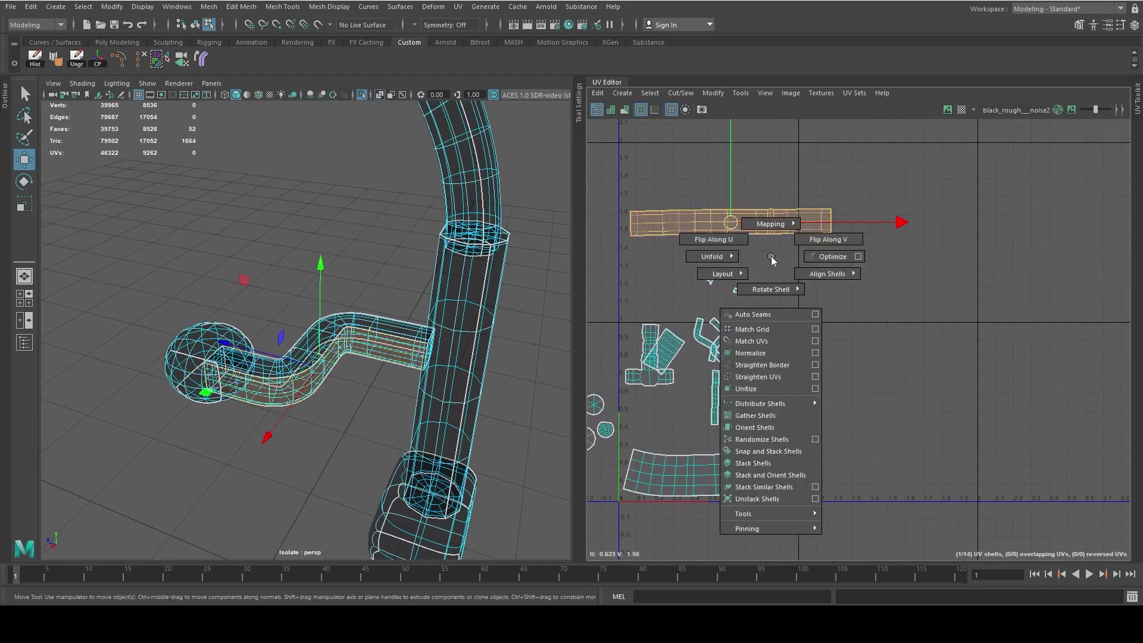
{"action": "left_click", "coordinate": [655, 255]}
{"action": "scroll", "coordinate": [684, 257], "scroll_direction": "up", "scroll_amount": 2}
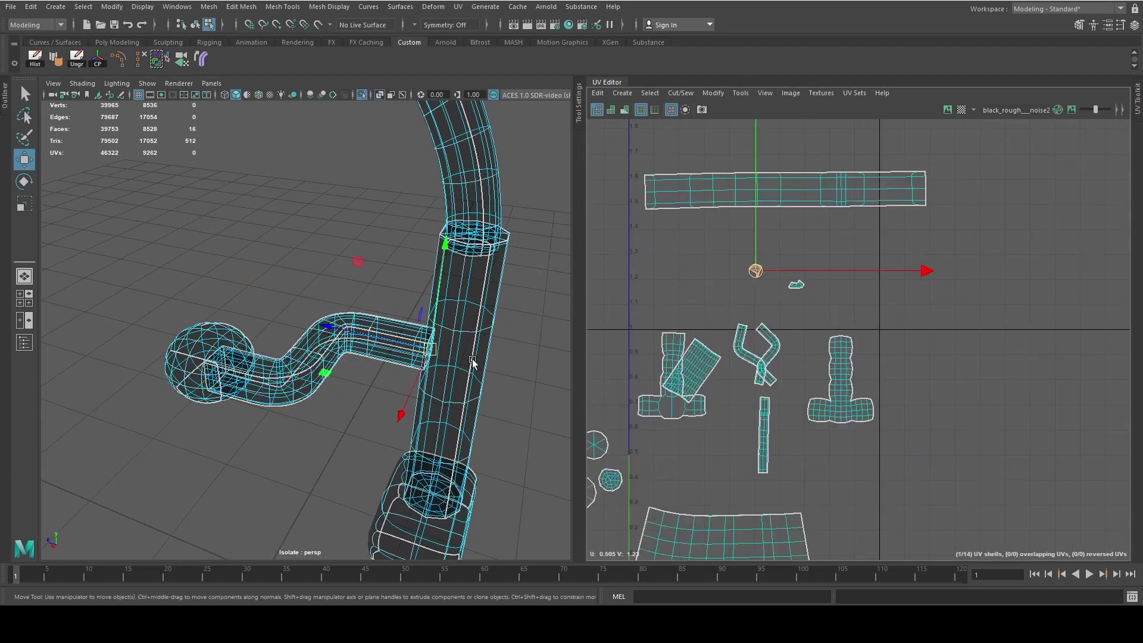
- Select the pipe and move its shells below the ring shells
{"action": "left_click_drag", "start_coordinate": [485, 345], "coordinate": [337, 394], "text": "alt"}
{"action": "left_click_drag", "start_coordinate": [536, 298], "coordinate": [493, 319], "text": "alt"}
{"action": "left_click", "coordinate": [690, 301]}
{"action": "scroll", "coordinate": [708, 308], "scroll_direction": "up", "scroll_amount": 3}
{"action": "left_click", "coordinate": [370, 332]}
{"action": "left_click_drag", "start_coordinate": [370, 332], "coordinate": [438, 373], "text": "alt"}
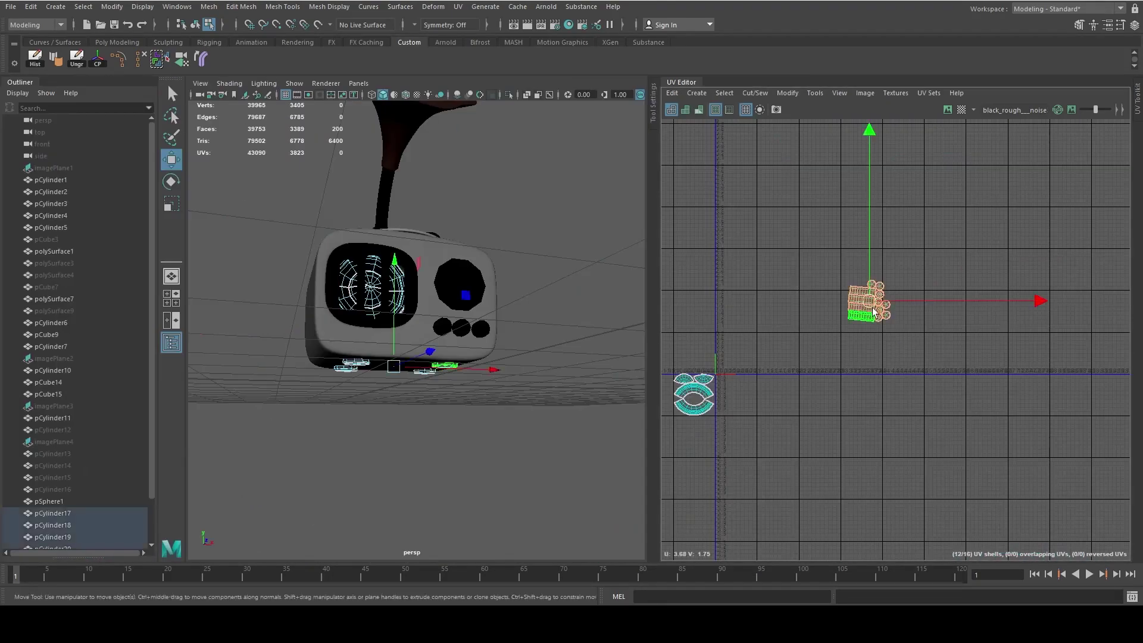
{"action": "left_click_drag", "start_coordinate": [873, 312], "coordinate": [759, 405]}
{"action": "scroll", "coordinate": [774, 357], "scroll_direction": "up", "scroll_amount": 5}
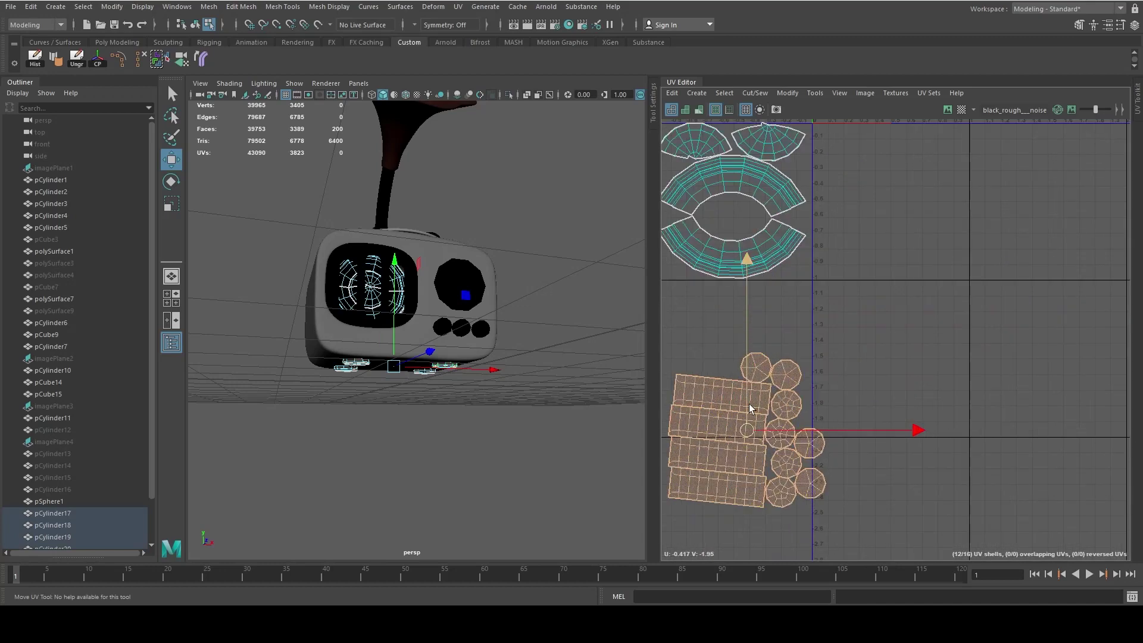
- Shrink the knob shells, straighten them and move them into the ring's centre
{"action": "left_click_drag", "start_coordinate": [698, 442], "coordinate": [749, 364]}
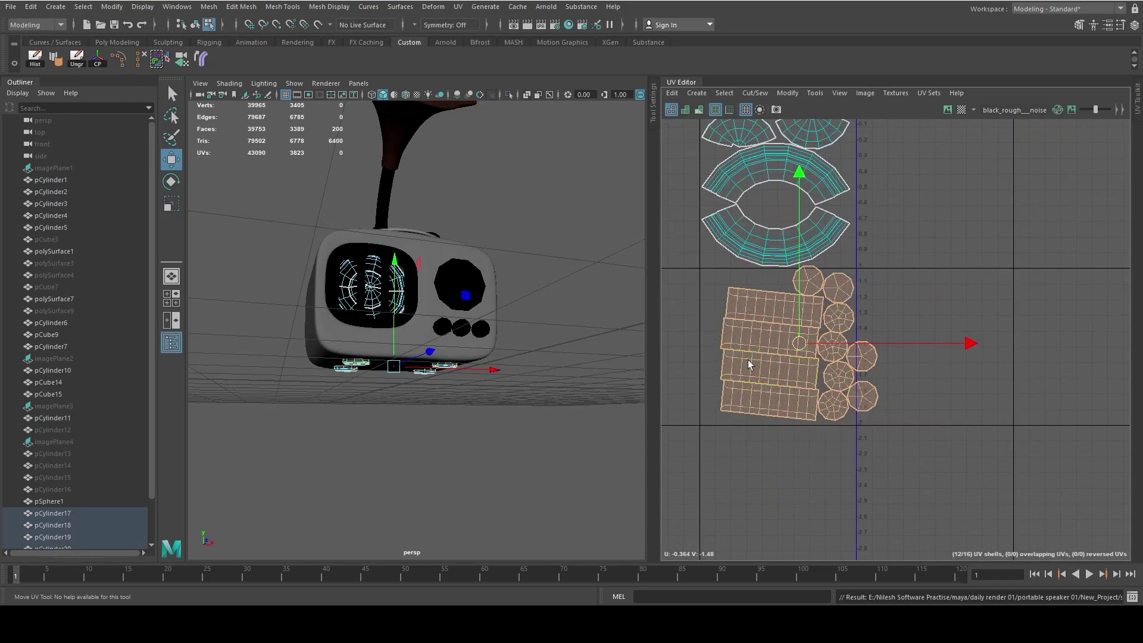
{"action": "key", "text": "r"}
{"action": "mouse_move", "coordinate": [840, 413]}
{"action": "left_mouse_down"}
{"action": "mouse_move", "coordinate": [824, 413]}
{"action": "mouse_move", "coordinate": [905, 459]}
{"action": "left_mouse_up"}
{"action": "scroll", "coordinate": [810, 379], "scroll_direction": "up", "scroll_amount": 2}
{"action": "left_click", "coordinate": [809, 379]}
{"action": "right_click_drag", "start_coordinate": [783, 375], "coordinate": [801, 423]}
{"action": "left_click", "coordinate": [800, 423]}
{"action": "mouse_move", "coordinate": [801, 417]}
{"action": "left_mouse_down"}
{"action": "mouse_move", "coordinate": [776, 303]}
{"action": "mouse_move", "coordinate": [830, 262]}
{"action": "left_mouse_up"}
- Rearrange the small shells, moving one out to the upper left
{"action": "scroll", "coordinate": [822, 357], "scroll_direction": "up", "scroll_amount": 2}
{"action": "scroll", "coordinate": [816, 363], "scroll_direction": "up", "scroll_amount": 2}
{"action": "scroll", "coordinate": [816, 363], "scroll_direction": "up", "scroll_amount": 2}
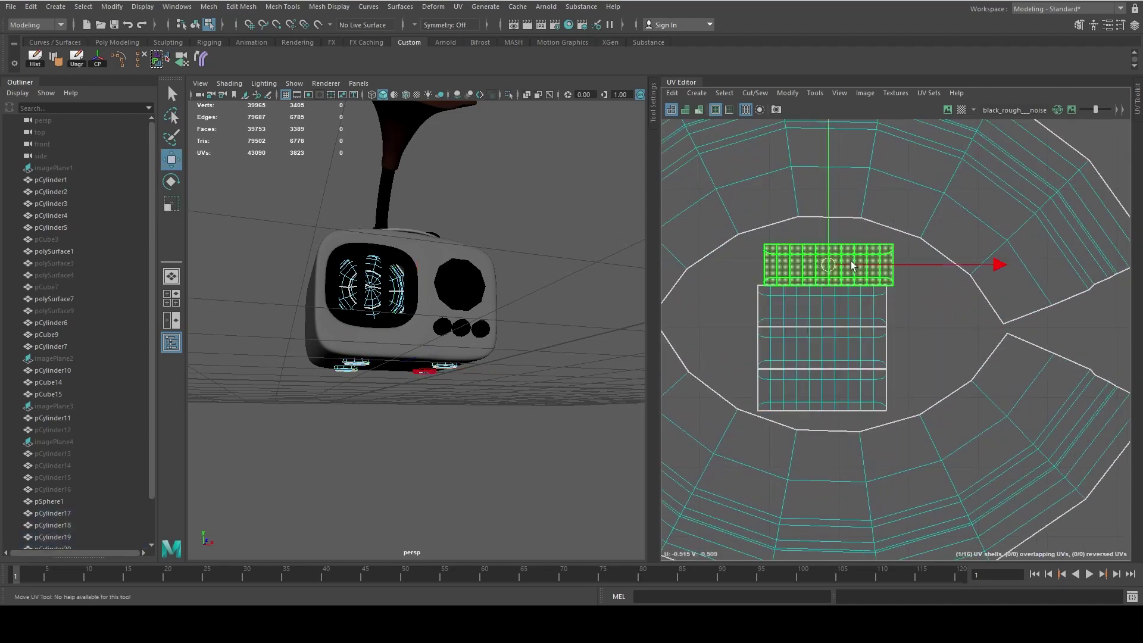
{"action": "left_click", "coordinate": [830, 305]}
{"action": "left_click_drag", "start_coordinate": [830, 306], "coordinate": [822, 339]}
{"action": "scroll", "coordinate": [821, 340], "scroll_direction": "down", "scroll_amount": 3}
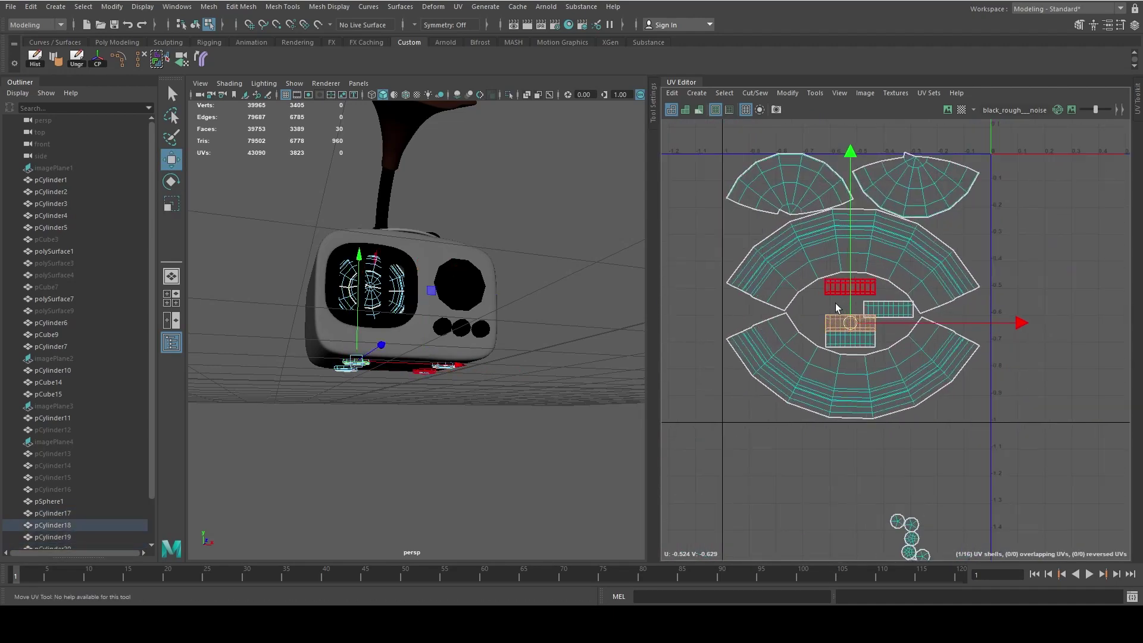
{"action": "left_click", "coordinate": [891, 331]}
{"action": "mouse_move", "coordinate": [934, 367]}
{"action": "left_mouse_down"}
{"action": "mouse_move", "coordinate": [744, 262]}
{"action": "mouse_move", "coordinate": [767, 290]}
{"action": "left_mouse_up"}
{"action": "scroll", "coordinate": [768, 286], "scroll_direction": "down", "scroll_amount": 2}
{"action": "scroll", "coordinate": [768, 290], "scroll_direction": "up", "scroll_amount": 2}
- Scale the four large ring shells down slightly
{"action": "left_click", "coordinate": [774, 279]}
{"action": "left_click", "coordinate": [976, 268], "text": "shift"}
{"action": "left_click", "coordinate": [863, 309], "text": "shift"}
{"action": "left_click", "coordinate": [881, 506], "text": "shift"}
{"action": "key", "text": "r"}
{"action": "mouse_move", "coordinate": [881, 375]}
{"action": "left_mouse_down"}
{"action": "mouse_move", "coordinate": [860, 375]}
{"action": "mouse_move", "coordinate": [926, 352]}
{"action": "left_mouse_up"}
- Move the small rectangular shells to the left and adjust their positions
{"action": "key", "text": "w"}
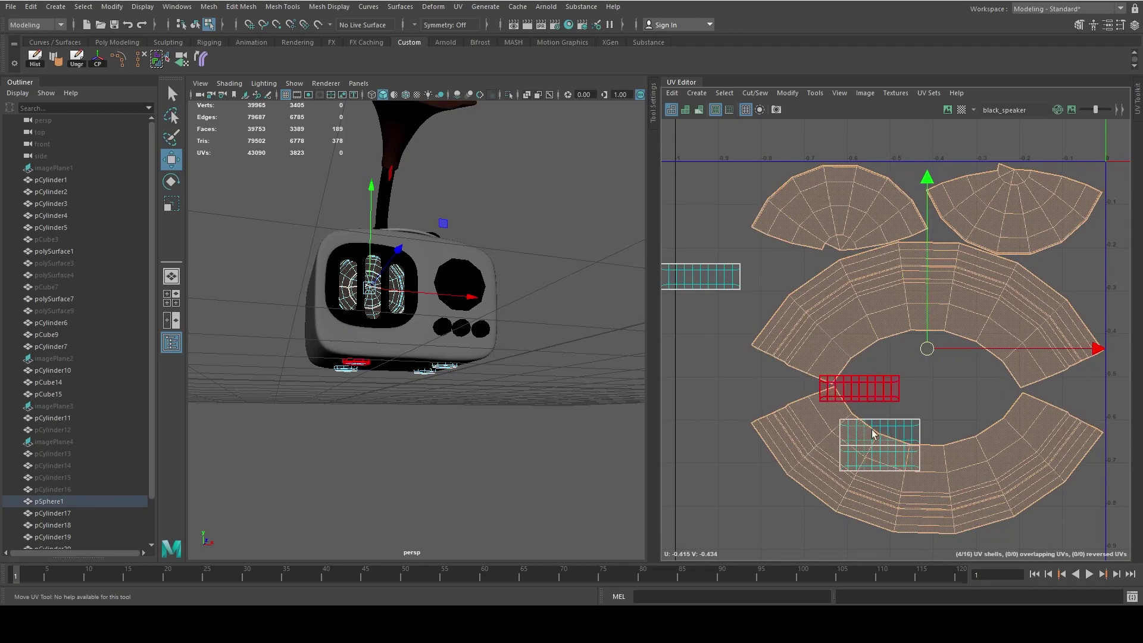
{"action": "left_click_drag", "start_coordinate": [812, 369], "coordinate": [926, 476]}
{"action": "left_click_drag", "start_coordinate": [869, 423], "coordinate": [764, 422]}
{"action": "middle_click_drag", "start_coordinate": [711, 362], "coordinate": [852, 379], "text": "alt"}
{"action": "left_click", "coordinate": [848, 290], "text": "shift"}
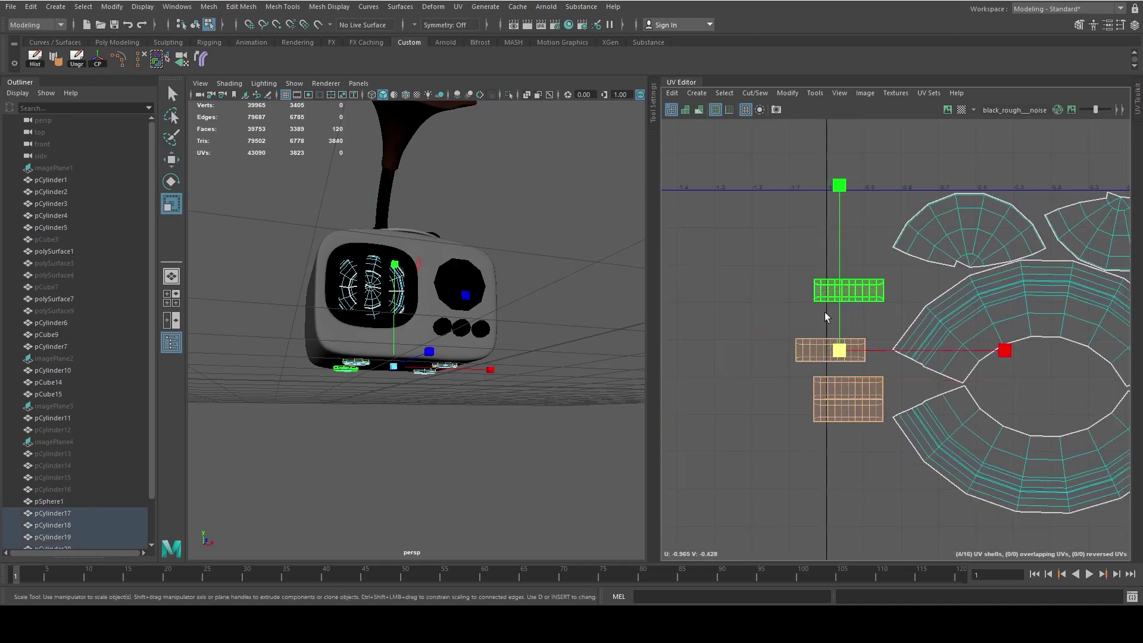
{"action": "left_click_drag", "start_coordinate": [898, 347], "coordinate": [779, 339]}
{"action": "left_click_drag", "start_coordinate": [732, 262], "coordinate": [879, 287]}
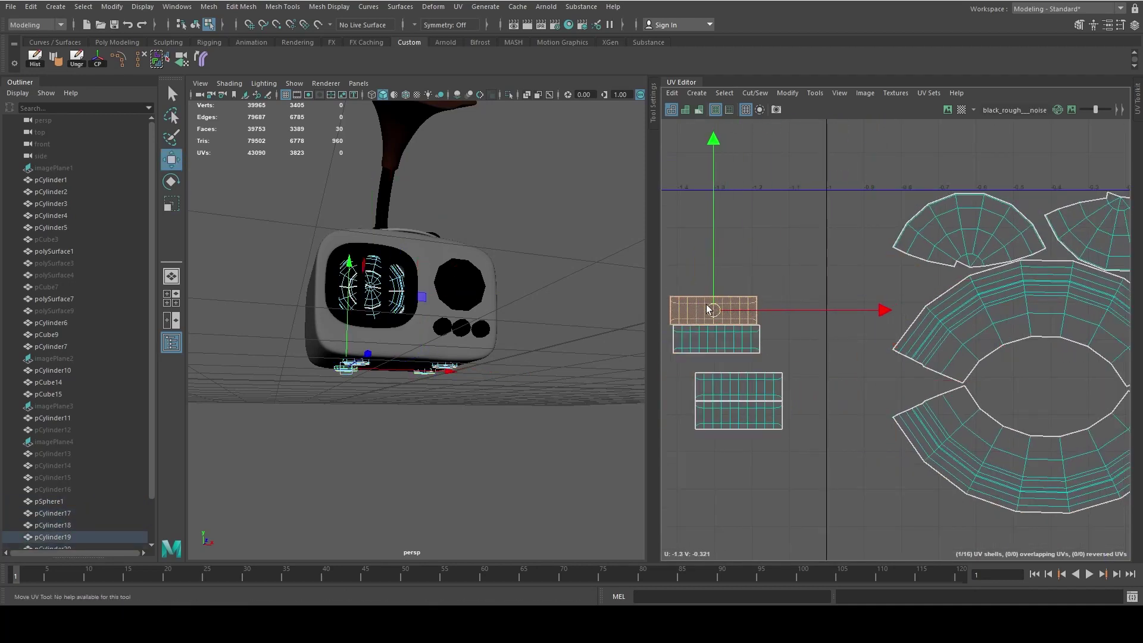
{"action": "left_click_drag", "start_coordinate": [780, 461], "coordinate": [664, 262]}
- Move the small circular shells into the ring, with a column of shells down-left
{"action": "scroll", "coordinate": [744, 357], "scroll_direction": "down", "scroll_amount": 3}
{"action": "mouse_move", "coordinate": [881, 477]}
{"action": "left_mouse_down"}
{"action": "mouse_move", "coordinate": [952, 554]}
{"action": "mouse_move", "coordinate": [917, 333]}
{"action": "left_mouse_up"}
{"action": "scroll", "coordinate": [898, 326], "scroll_direction": "up", "scroll_amount": 4}
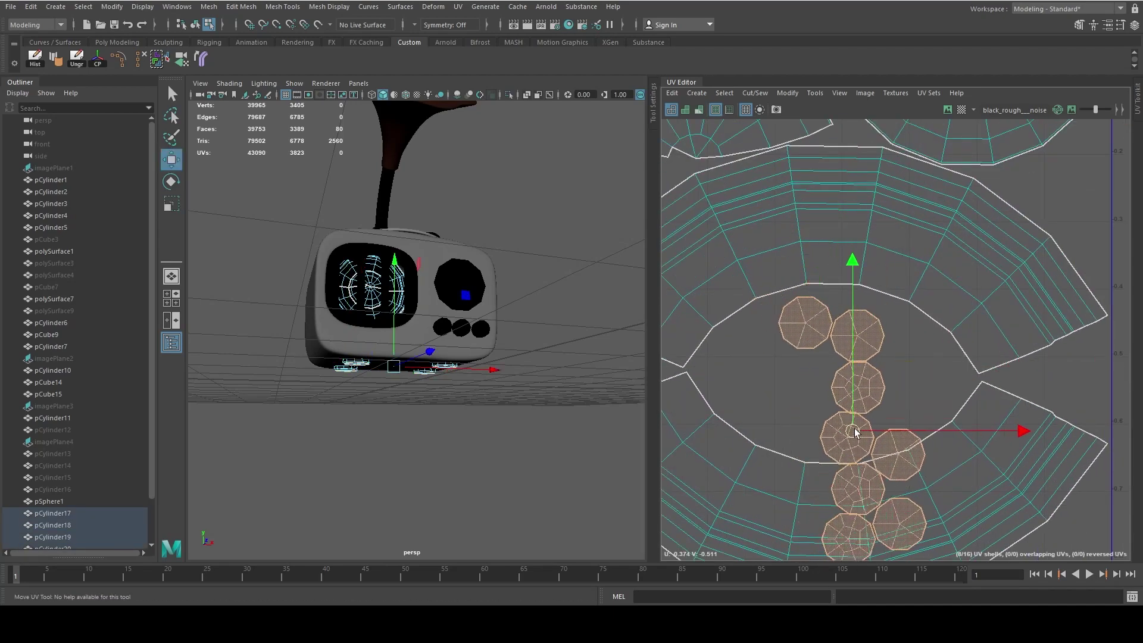
{"action": "left_click_drag", "start_coordinate": [850, 435], "coordinate": [818, 322]}
{"action": "left_click", "coordinate": [837, 369]}
{"action": "left_click_drag", "start_coordinate": [866, 412], "coordinate": [900, 411]}
{"action": "left_click", "coordinate": [789, 414]}
{"action": "left_click_drag", "start_coordinate": [822, 377], "coordinate": [788, 414]}
{"action": "left_click_drag", "start_coordinate": [810, 326], "coordinate": [740, 385]}
- Bring the top circular shells into the ring and select all eight button shells
{"action": "left_click", "coordinate": [821, 277]}
{"action": "left_click_drag", "start_coordinate": [817, 233], "coordinate": [843, 363]}
{"action": "left_click_drag", "start_coordinate": [769, 211], "coordinate": [894, 343]}
{"action": "mouse_move", "coordinate": [702, 470]}
{"action": "left_mouse_down"}
{"action": "mouse_move", "coordinate": [921, 375]}
{"action": "mouse_move", "coordinate": [851, 374]}
{"action": "left_mouse_up"}
{"action": "left_click", "coordinate": [921, 375], "text": "shift"}
{"action": "key", "text": "r"}
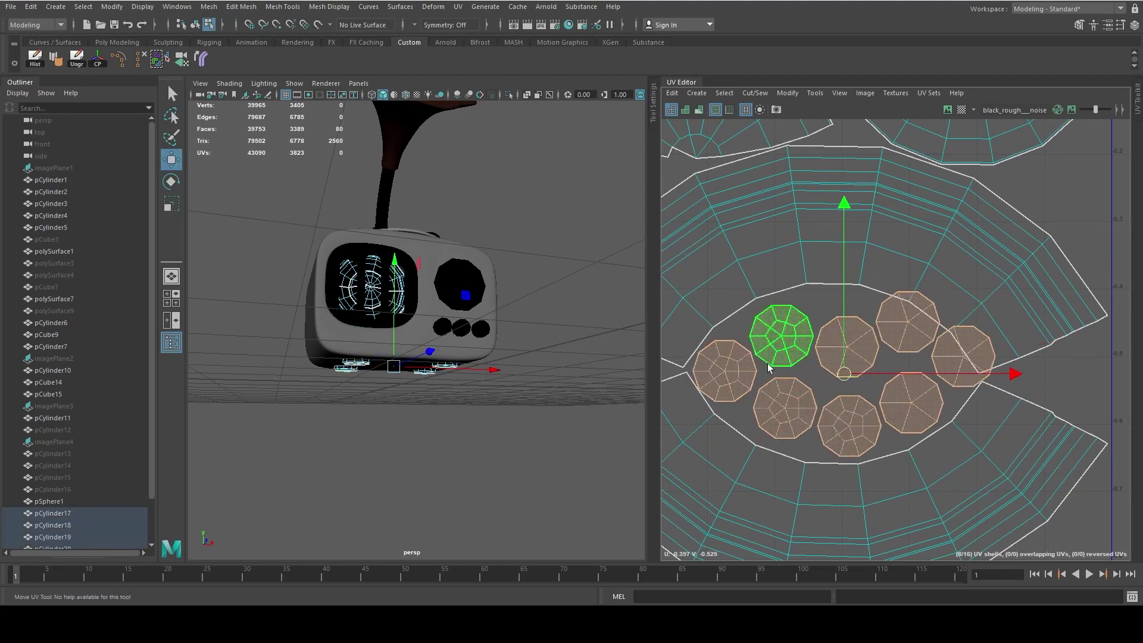
- Reposition individual round button shells inside the oval gap
{"action": "left_click", "coordinate": [782, 409]}
{"action": "left_click", "coordinate": [845, 430]}
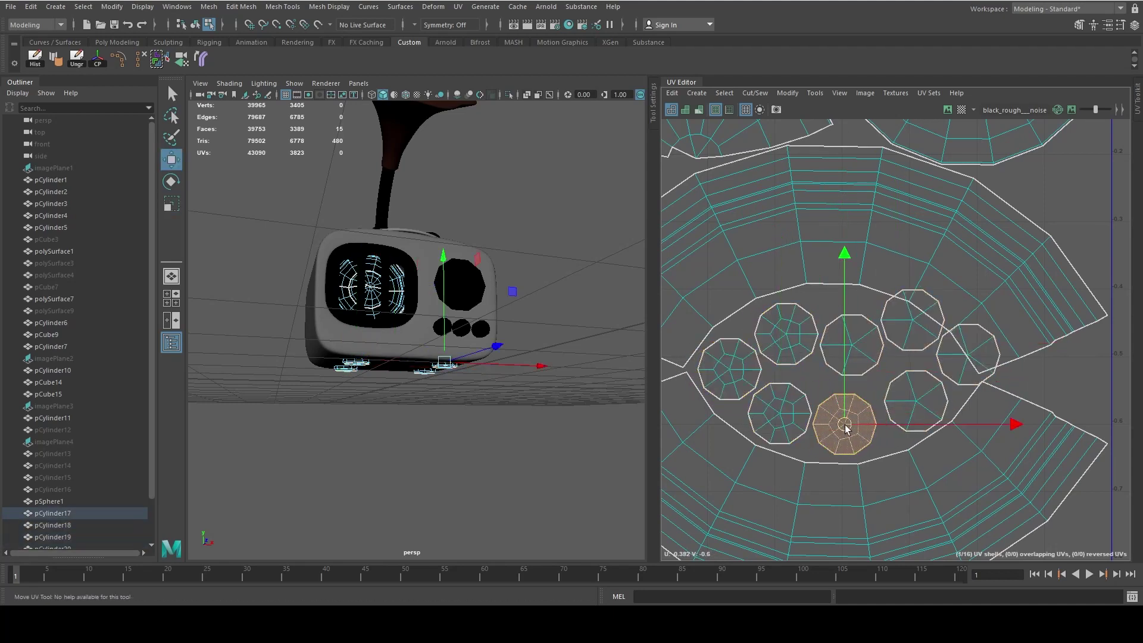
{"action": "left_click_drag", "start_coordinate": [921, 395], "coordinate": [910, 401]}
{"action": "left_click_drag", "start_coordinate": [851, 344], "coordinate": [838, 285]}
{"action": "left_click_drag", "start_coordinate": [911, 319], "coordinate": [892, 333]}
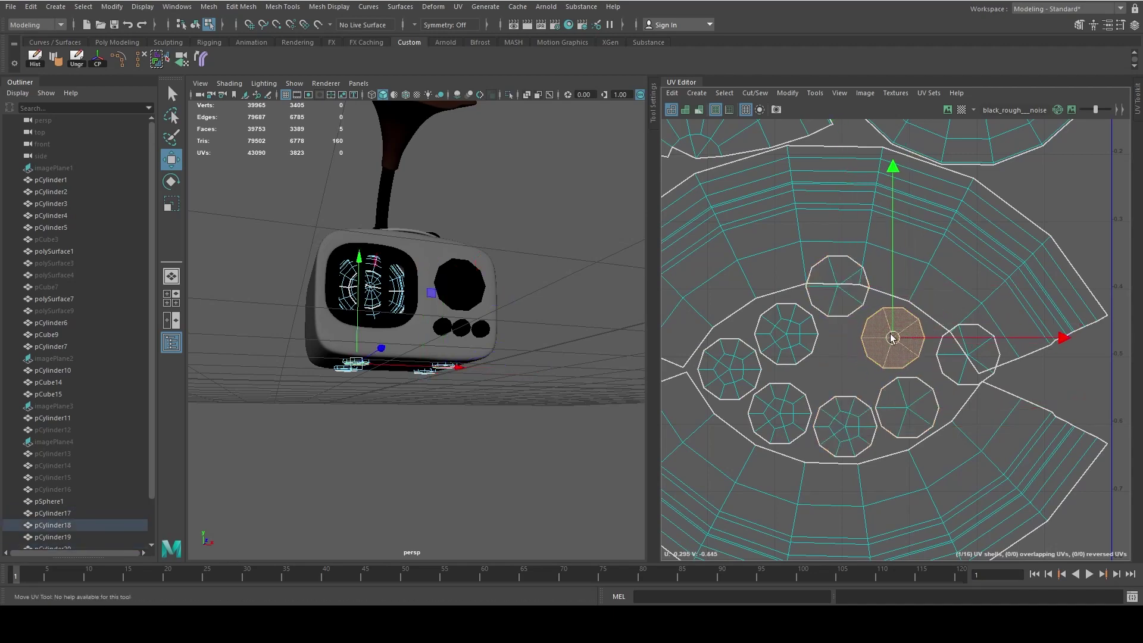
{"action": "left_click", "coordinate": [967, 360]}
{"action": "mouse_move", "coordinate": [967, 360]}
{"action": "left_mouse_down"}
{"action": "mouse_move", "coordinate": [932, 379]}
{"action": "mouse_move", "coordinate": [958, 308]}
{"action": "left_mouse_up"}
- Adjust more button shells in the gap and nudge all seven to the right
{"action": "scroll", "coordinate": [932, 378], "scroll_direction": "down", "scroll_amount": 3}
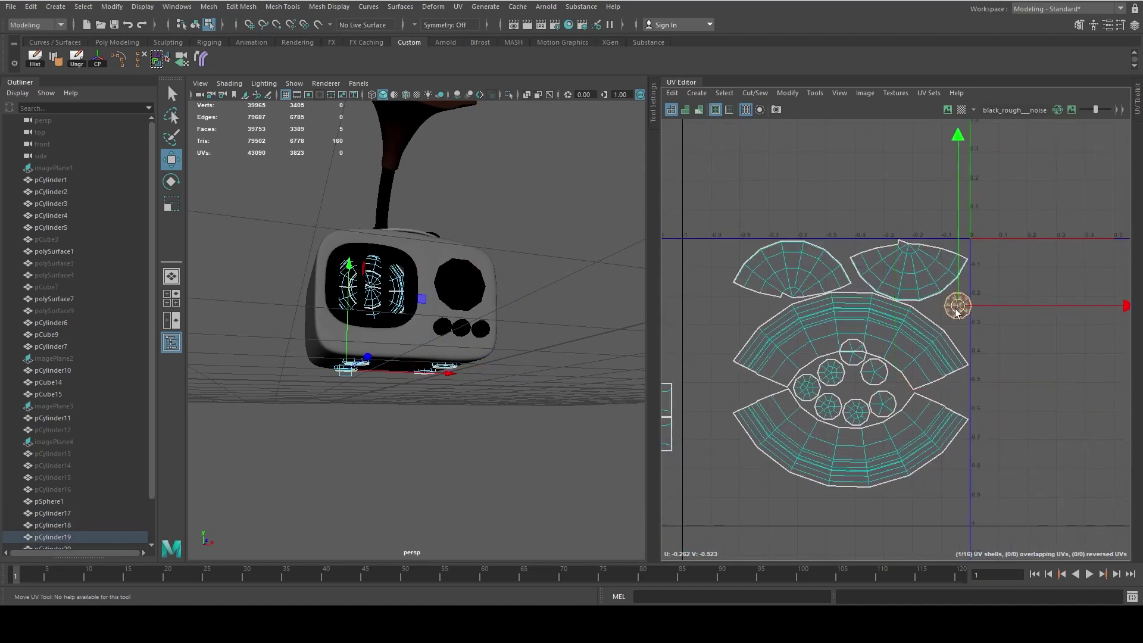
{"action": "scroll", "coordinate": [959, 295], "scroll_direction": "up", "scroll_amount": 2}
{"action": "left_click", "coordinate": [762, 378]}
{"action": "left_click_drag", "start_coordinate": [762, 378], "coordinate": [956, 465]}
{"action": "middle_click_drag", "start_coordinate": [795, 438], "coordinate": [854, 416], "text": "alt"}
{"action": "left_click", "coordinate": [856, 414]}
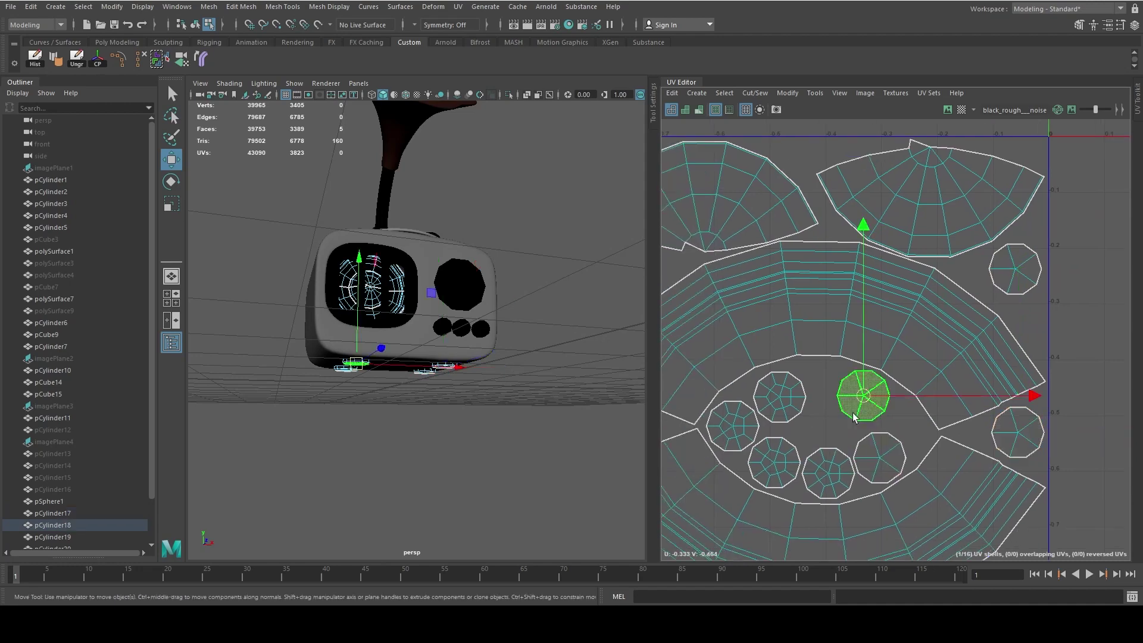
{"action": "left_click", "coordinate": [779, 396]}
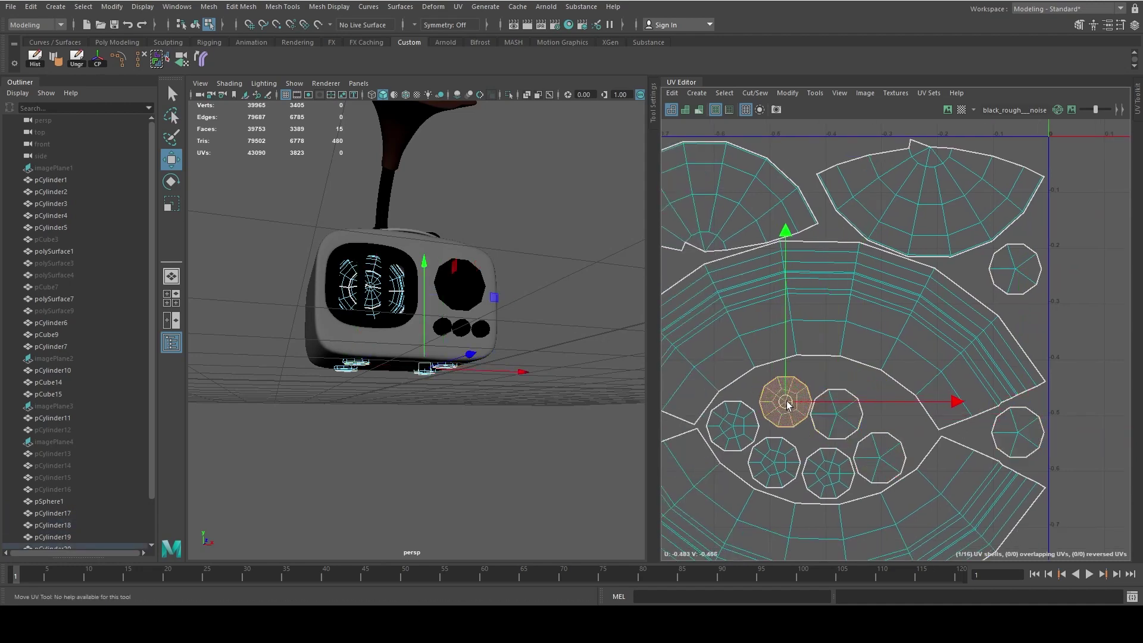
{"action": "key", "text": "r"}
{"action": "key", "text": "w"}
{"action": "left_click_drag", "start_coordinate": [827, 437], "coordinate": [891, 441]}
- Select individual button shells around the lower part of the gap
{"action": "left_click", "coordinate": [792, 396]}
{"action": "left_click", "coordinate": [893, 457]}
{"action": "left_click", "coordinate": [841, 474]}
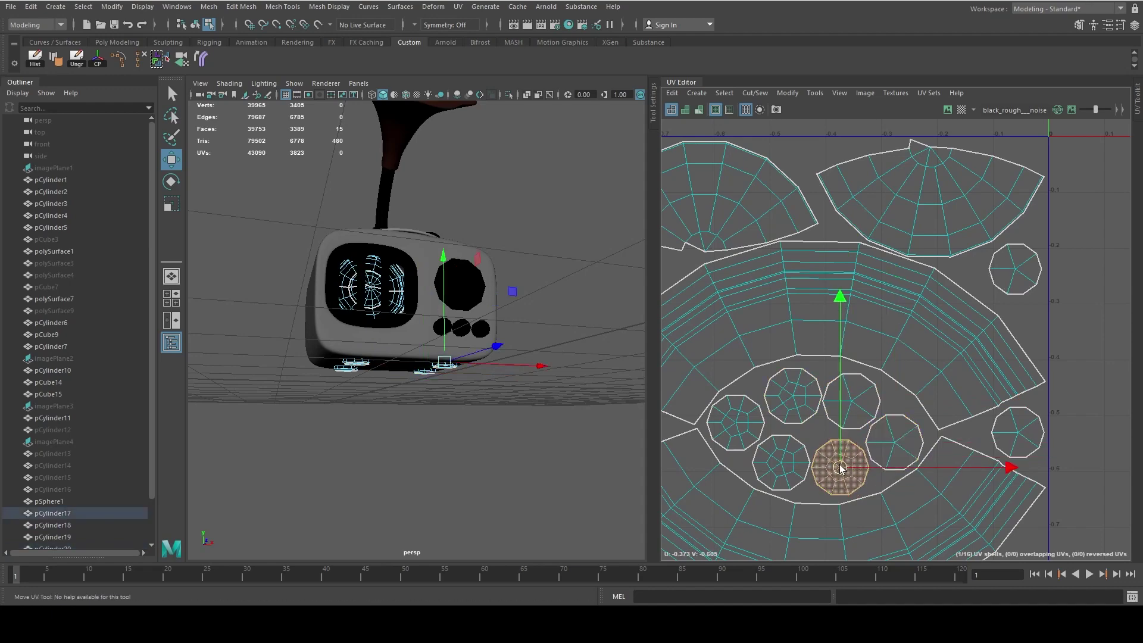
{"action": "left_click", "coordinate": [834, 421]}
{"action": "scroll", "coordinate": [948, 441], "scroll_direction": "down", "scroll_amount": 3}
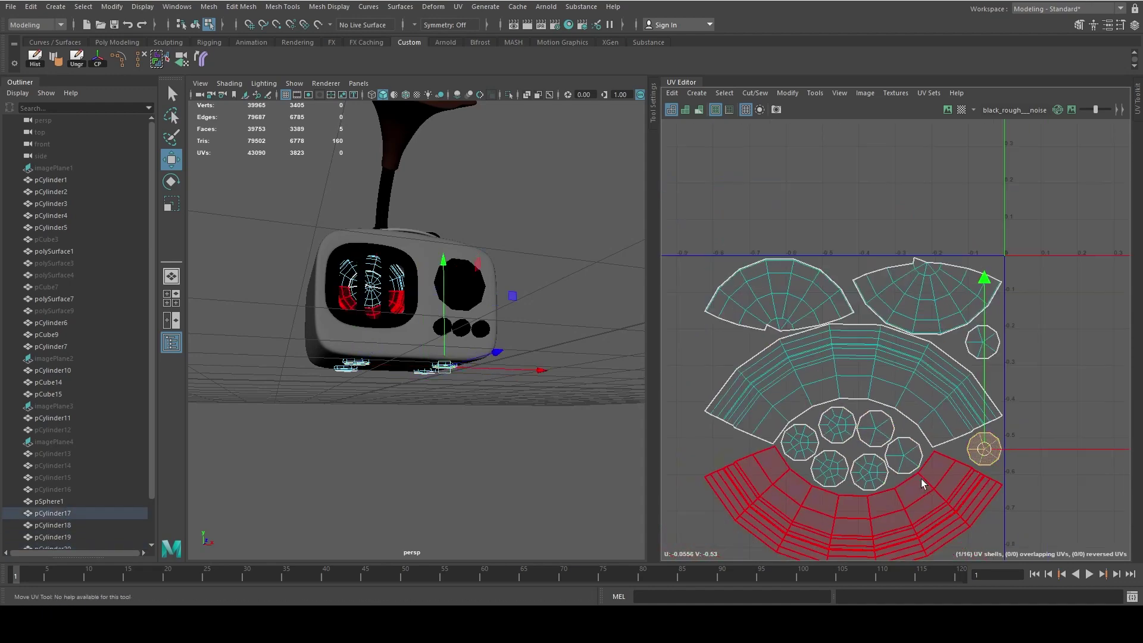
{"action": "scroll", "coordinate": [1108, 312], "scroll_direction": "down", "scroll_amount": 3}
- Place a rectangle shell beneath the big round shell
{"action": "mouse_move", "coordinate": [733, 332]}
{"action": "left_mouse_down"}
{"action": "mouse_move", "coordinate": [837, 331]}
{"action": "mouse_move", "coordinate": [976, 479]}
{"action": "left_mouse_up"}
{"action": "scroll", "coordinate": [976, 479], "scroll_direction": "up", "scroll_amount": 3}
{"action": "left_click_drag", "start_coordinate": [830, 350], "coordinate": [862, 353]}
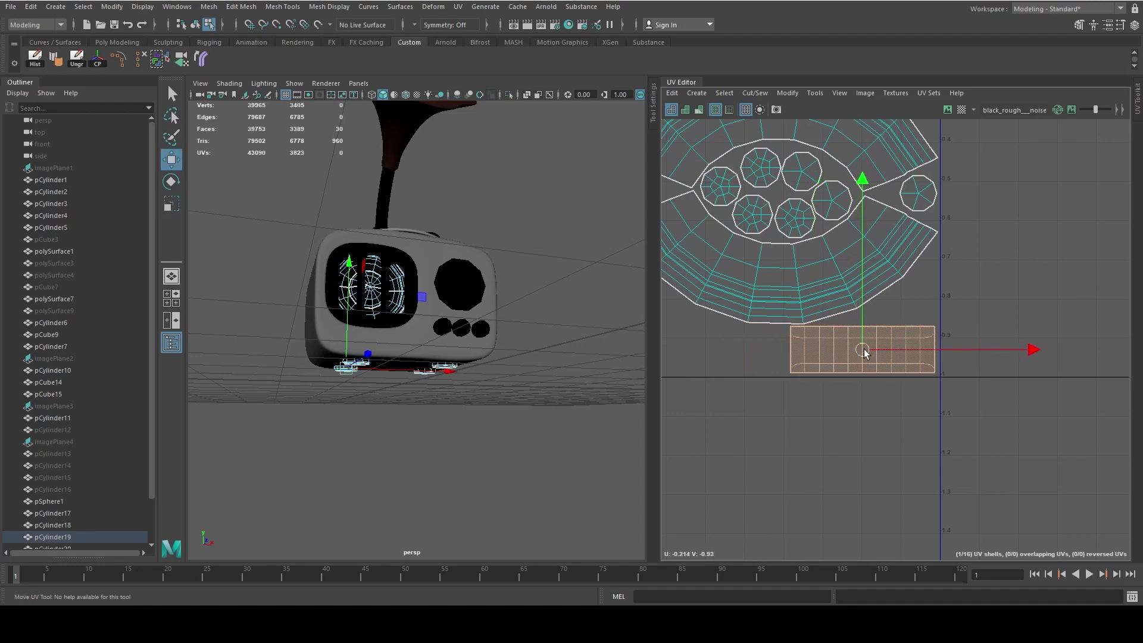
{"action": "scroll", "coordinate": [865, 352], "scroll_direction": "down", "scroll_amount": 3}
{"action": "mouse_move", "coordinate": [727, 357]}
{"action": "left_mouse_down"}
{"action": "mouse_move", "coordinate": [714, 467]}
{"action": "mouse_move", "coordinate": [841, 467]}
{"action": "mouse_move", "coordinate": [758, 415]}
{"action": "mouse_move", "coordinate": [853, 328]}
{"action": "left_mouse_up"}
{"action": "scroll", "coordinate": [841, 467], "scroll_direction": "up", "scroll_amount": 3}
- Rotate both rectangle shells upright
{"action": "key", "text": "w"}
{"action": "scroll", "coordinate": [860, 438], "scroll_direction": "down", "scroll_amount": 2}
{"action": "left_click", "coordinate": [759, 453], "text": "shift"}
{"action": "key", "text": "e"}
{"action": "mouse_move", "coordinate": [789, 287]}
{"action": "left_mouse_down"}
{"action": "mouse_move", "coordinate": [710, 433]}
{"action": "mouse_move", "coordinate": [714, 408]}
{"action": "left_mouse_up"}
{"action": "left_click", "coordinate": [869, 422]}
- Line up the tall rectangle shells side by side and move the strip shell below the round layout
{"action": "key", "text": "w"}
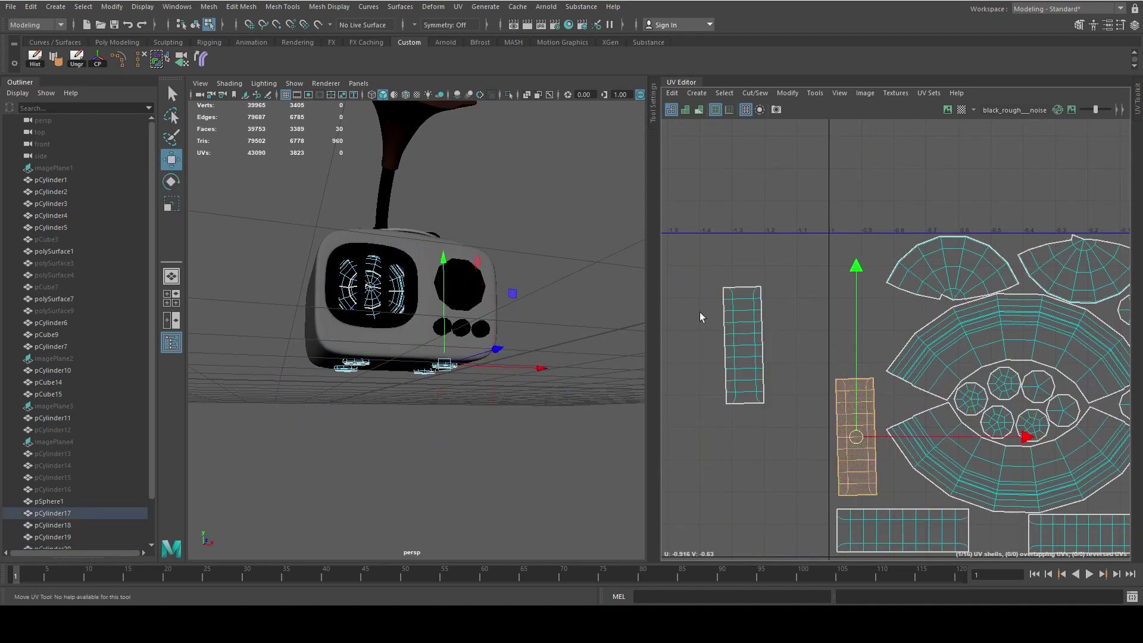
{"action": "left_click", "coordinate": [742, 333]}
{"action": "left_click_drag", "start_coordinate": [743, 345], "coordinate": [858, 311]}
{"action": "scroll", "coordinate": [857, 311], "scroll_direction": "down", "scroll_amount": 3}
{"action": "left_click", "coordinate": [709, 375], "text": "shift"}
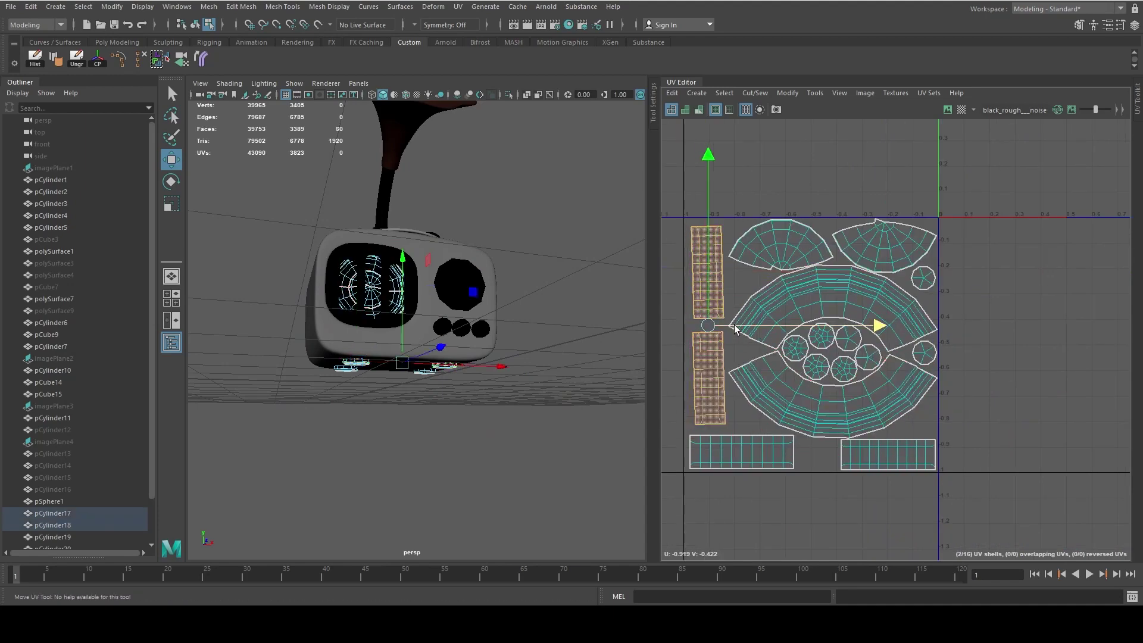
{"action": "left_click", "coordinate": [840, 453]}
{"action": "scroll", "coordinate": [839, 453], "scroll_direction": "up", "scroll_amount": 2}
{"action": "scroll", "coordinate": [899, 441], "scroll_direction": "down", "scroll_amount": 2}
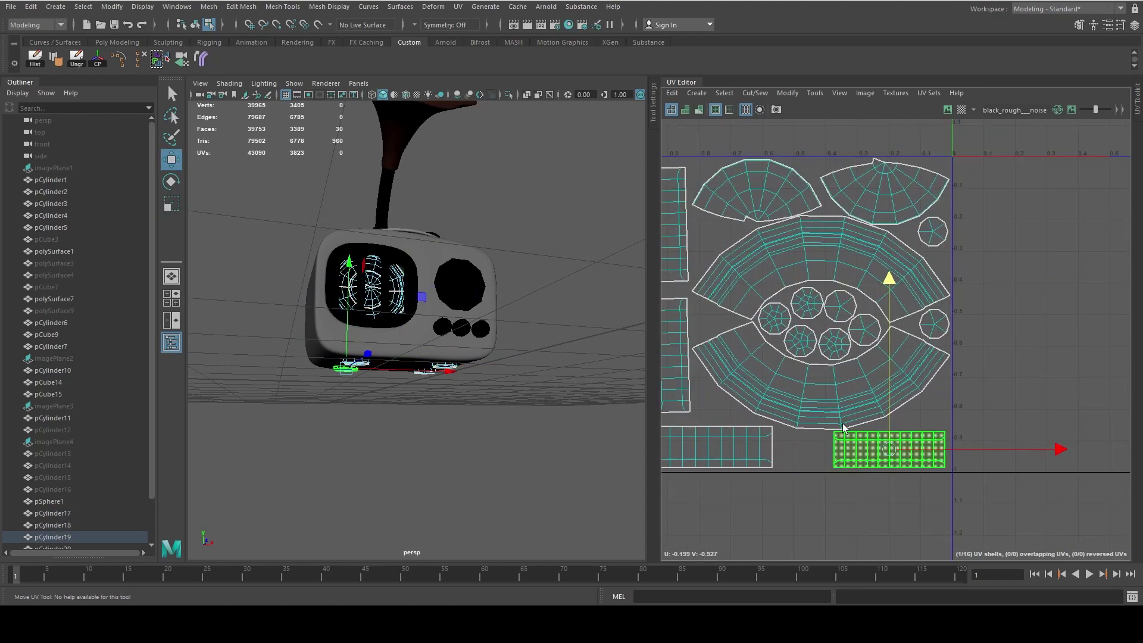
{"action": "left_click_drag", "start_coordinate": [965, 460], "coordinate": [793, 461]}
- Select all UV shells, deselect, and switch to object mode with F8 to view every UV
{"action": "scroll", "coordinate": [794, 461], "scroll_direction": "down", "scroll_amount": 1}
{"action": "left_click_drag", "start_coordinate": [696, 226], "coordinate": [1011, 488]}
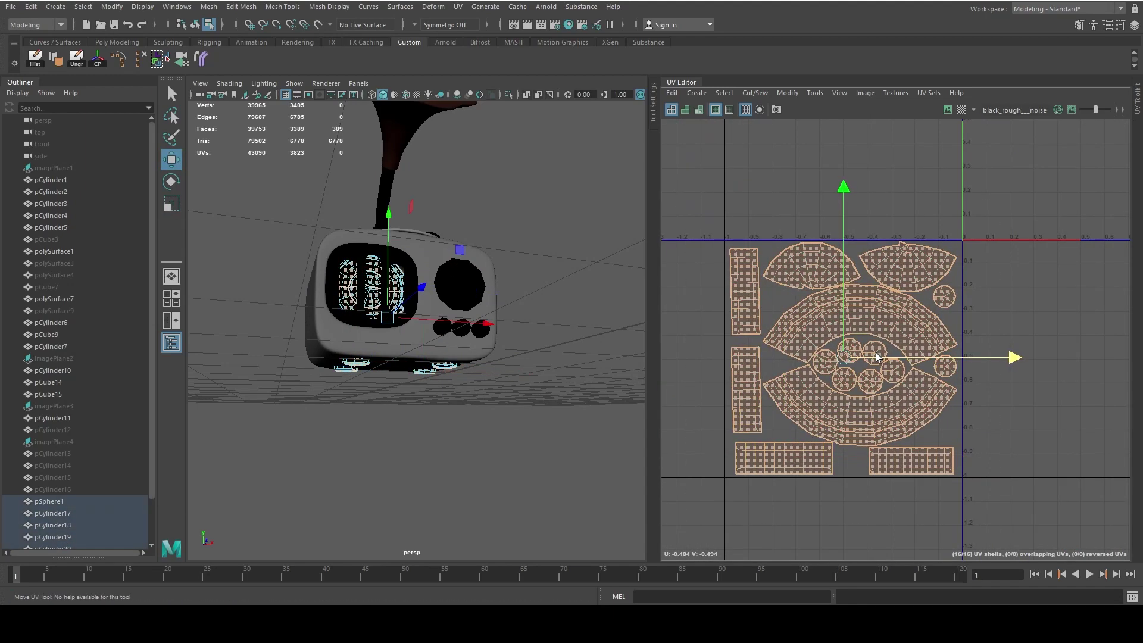
{"action": "scroll", "coordinate": [868, 382], "scroll_direction": "up", "scroll_amount": 1}
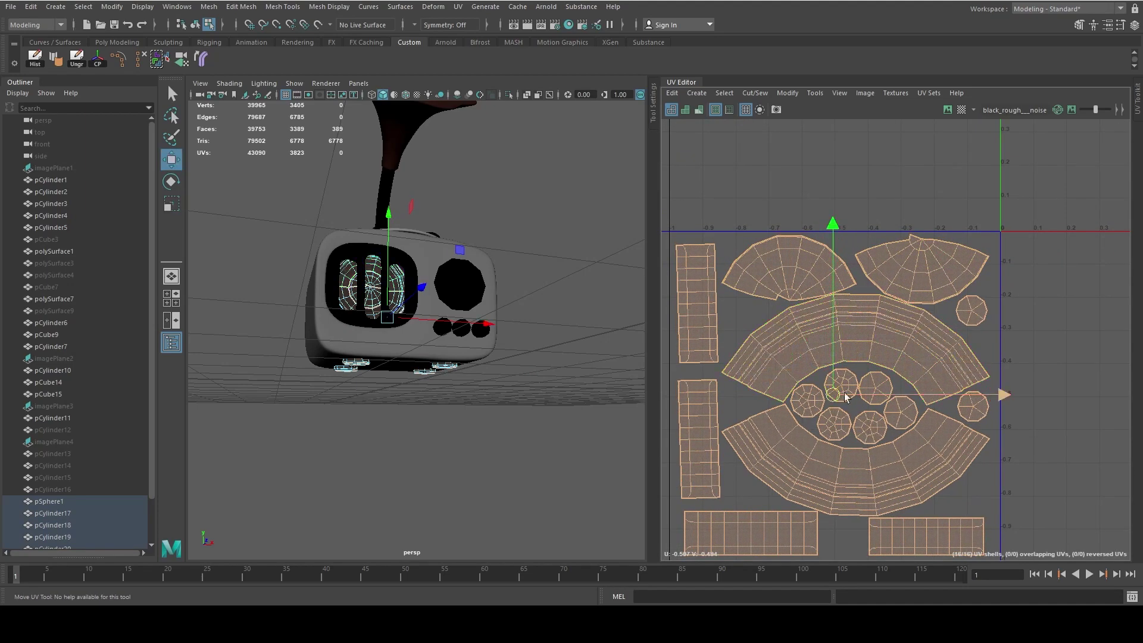
{"action": "scroll", "coordinate": [830, 428], "scroll_direction": "down", "scroll_amount": 3}
{"action": "left_click", "coordinate": [832, 523]}
{"action": "key", "text": "F8"}
{"action": "scroll", "coordinate": [388, 401], "scroll_direction": "down", "scroll_amount": 5}
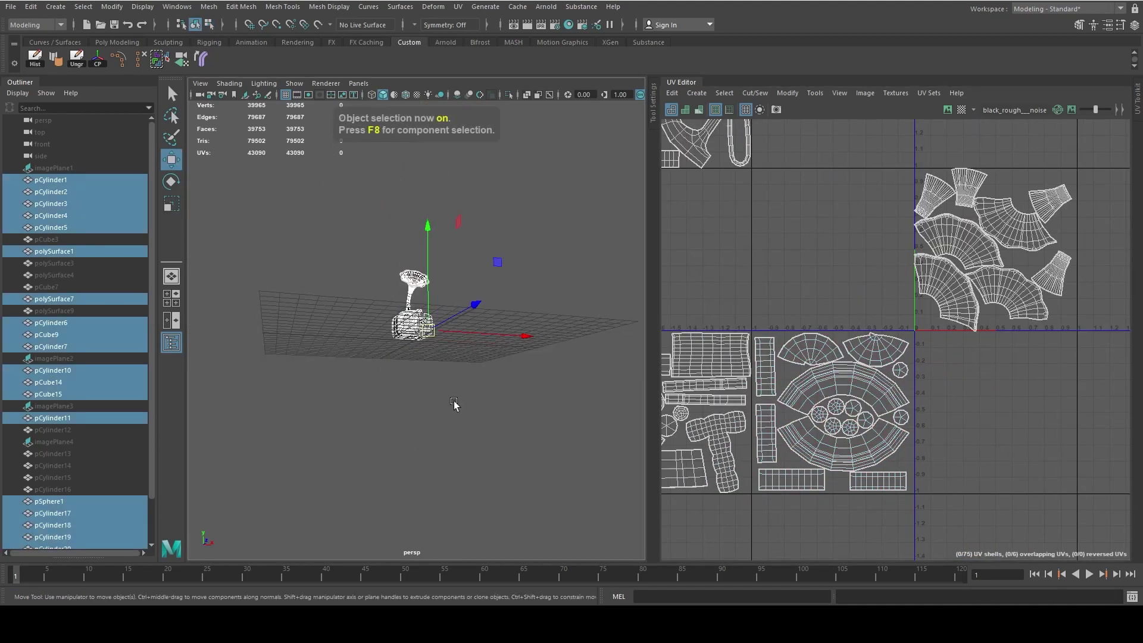
{"action": "scroll", "coordinate": [883, 411], "scroll_direction": "down", "scroll_amount": 3}
{"action": "scroll", "coordinate": [884, 411], "scroll_direction": "up", "scroll_amount": 2}
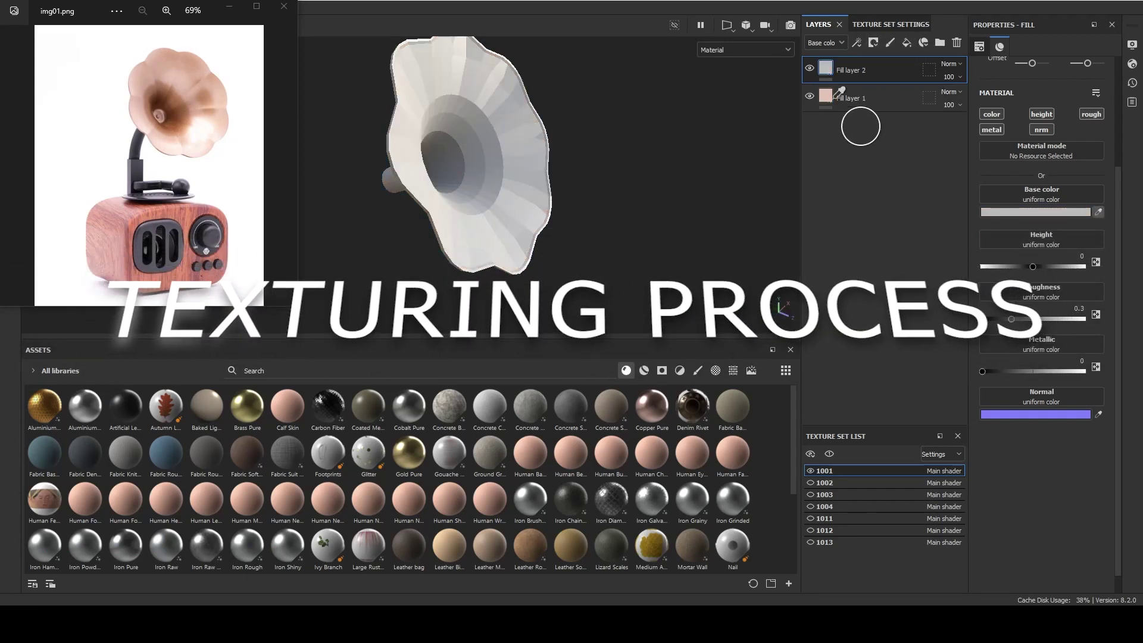
- Tint Fill layer 2 pink and give it a black mask with a UV Border Distance generator
{"action": "left_click", "coordinate": [837, 94]}
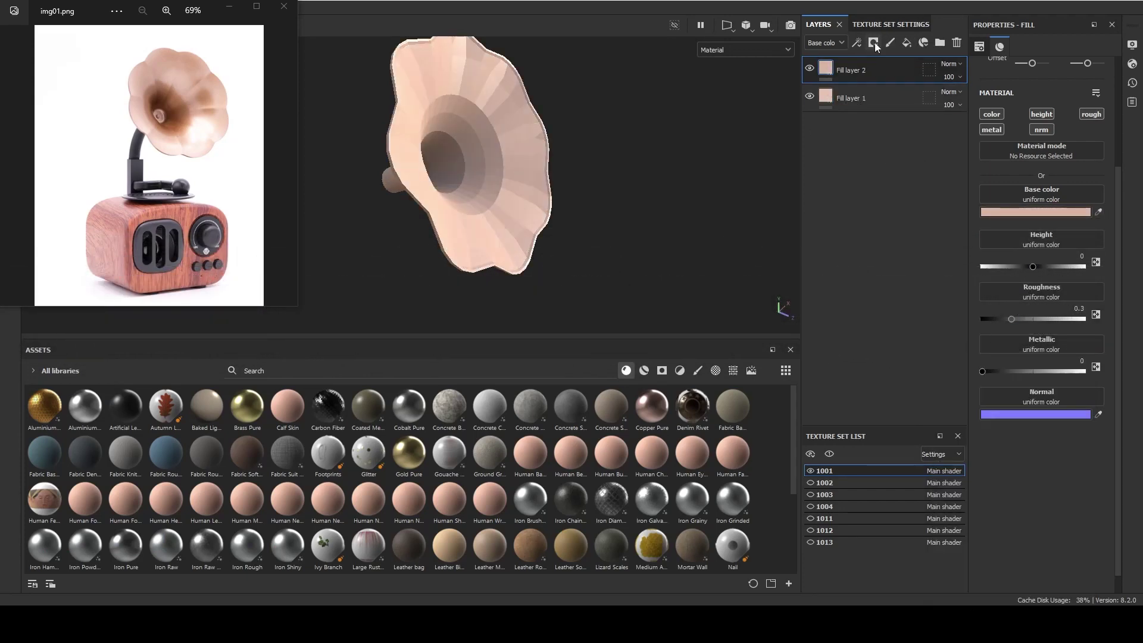
{"action": "left_click", "coordinate": [873, 42]}
{"action": "left_click", "coordinate": [893, 58]}
{"action": "left_click", "coordinate": [857, 42]}
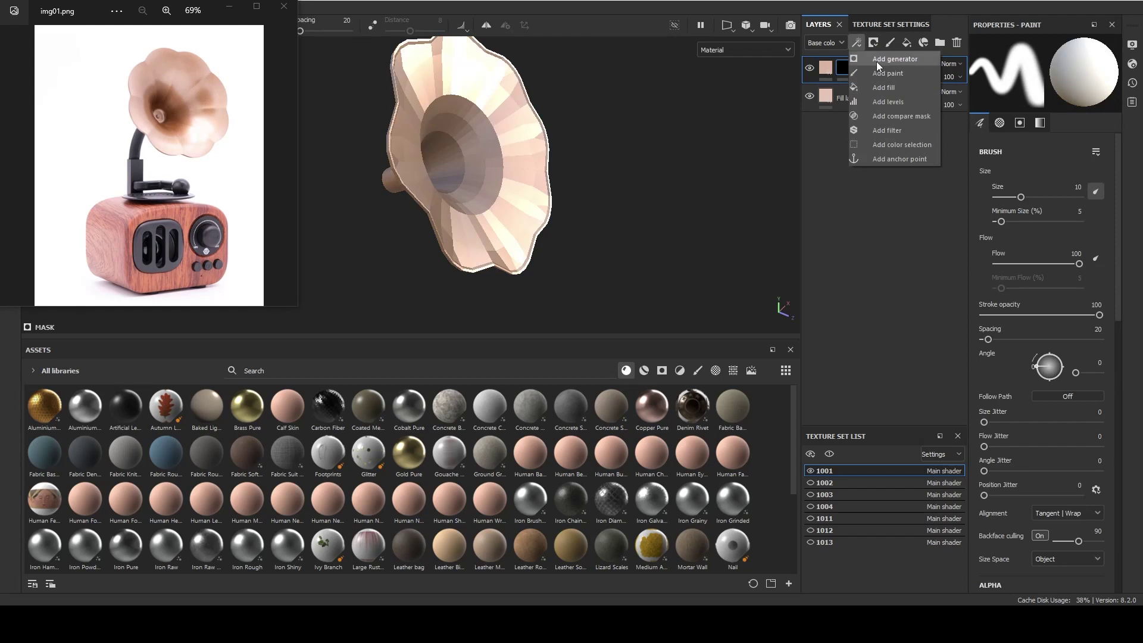
{"action": "left_click", "coordinate": [876, 59]}
{"action": "left_click", "coordinate": [1045, 72]}
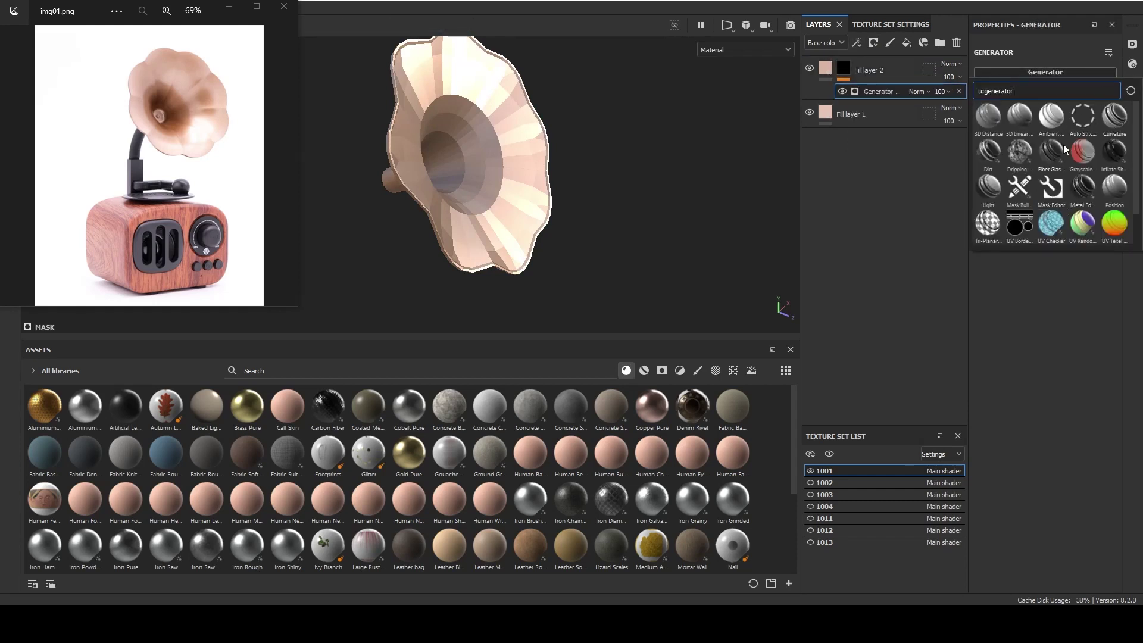
{"action": "left_click", "coordinate": [1019, 227]}
- In the Roughness view, set generator Balance 0.25 and Distance 0.29, and add a paint effect
{"action": "mouse_move", "coordinate": [690, 180]}
{"action": "left_mouse_down", "text": "alt"}
{"action": "mouse_move", "coordinate": [483, 205]}
{"action": "mouse_move", "coordinate": [583, 184]}
{"action": "left_mouse_up", "text": "alt"}
{"action": "left_click", "coordinate": [767, 49]}
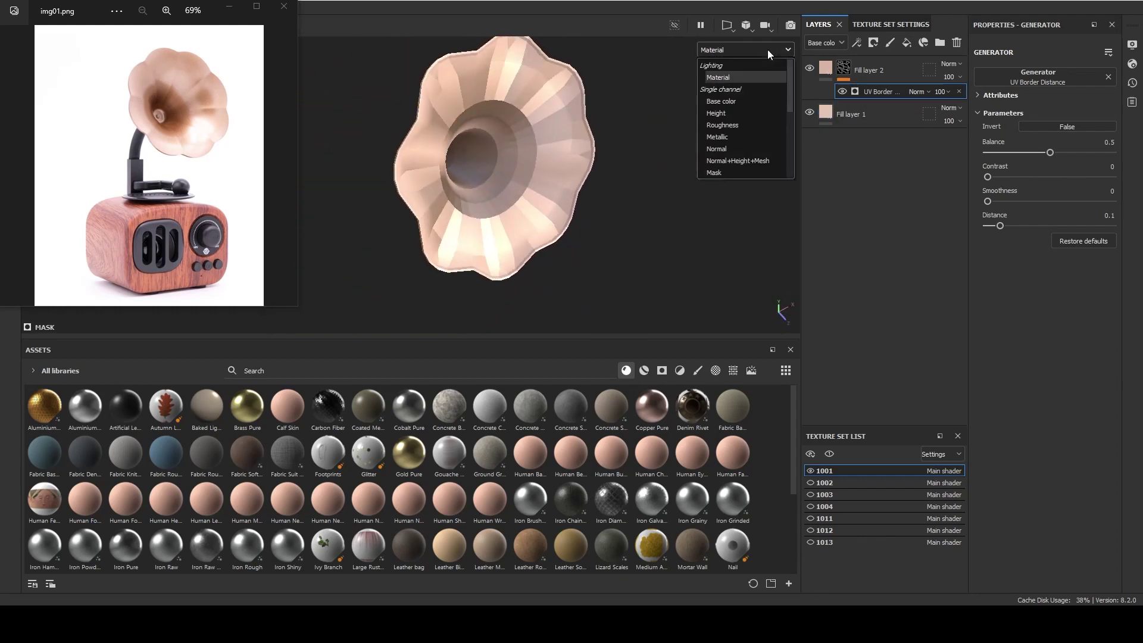
{"action": "left_click", "coordinate": [752, 124]}
{"action": "mouse_move", "coordinate": [1050, 153]}
{"action": "left_mouse_down"}
{"action": "mouse_move", "coordinate": [998, 159]}
{"action": "mouse_move", "coordinate": [1062, 169]}
{"action": "mouse_move", "coordinate": [1018, 156]}
{"action": "left_mouse_up"}
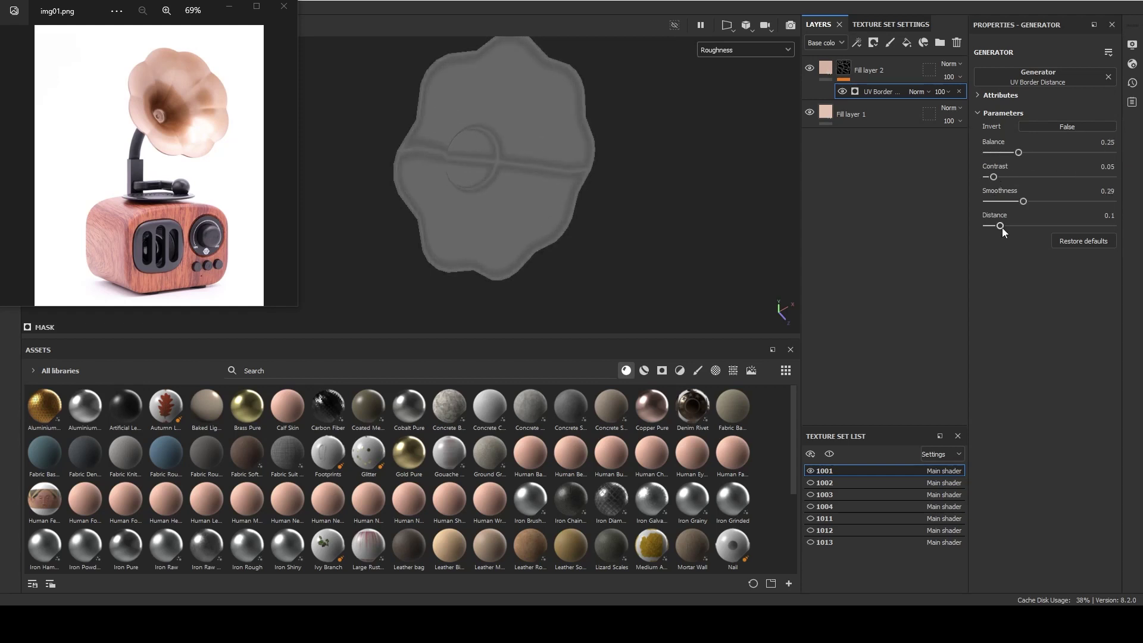
{"action": "left_click_drag", "start_coordinate": [1004, 230], "coordinate": [1052, 218]}
{"action": "left_click_drag", "start_coordinate": [649, 210], "coordinate": [594, 209], "text": "alt"}
{"action": "left_click_drag", "start_coordinate": [1052, 226], "coordinate": [1022, 226]}
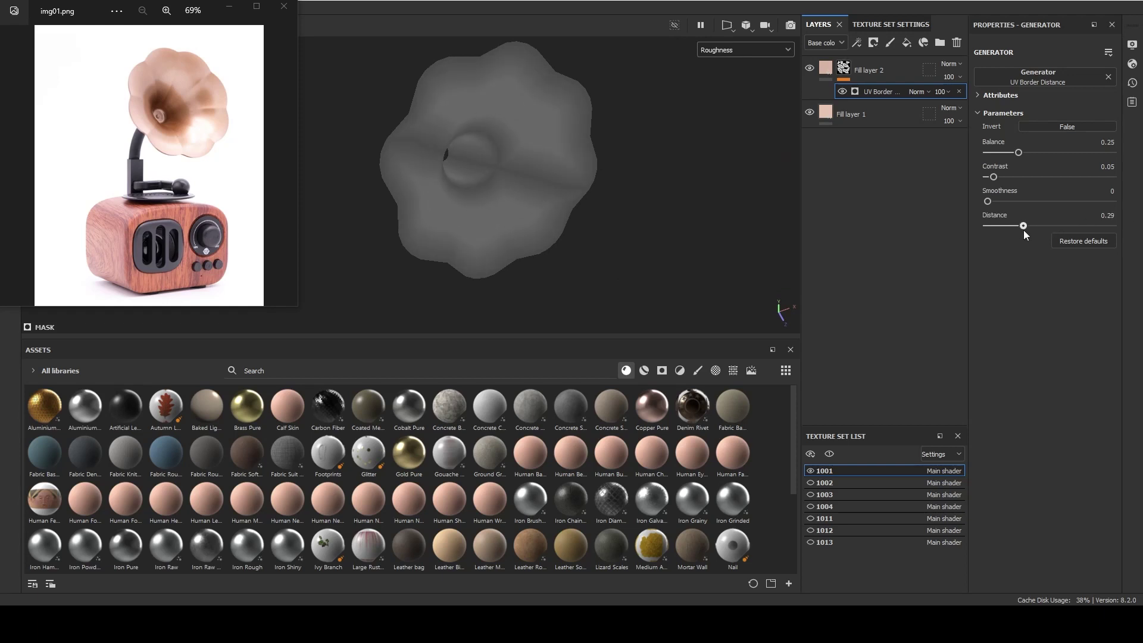
{"action": "left_click", "coordinate": [873, 42]}
{"action": "left_click", "coordinate": [881, 73]}
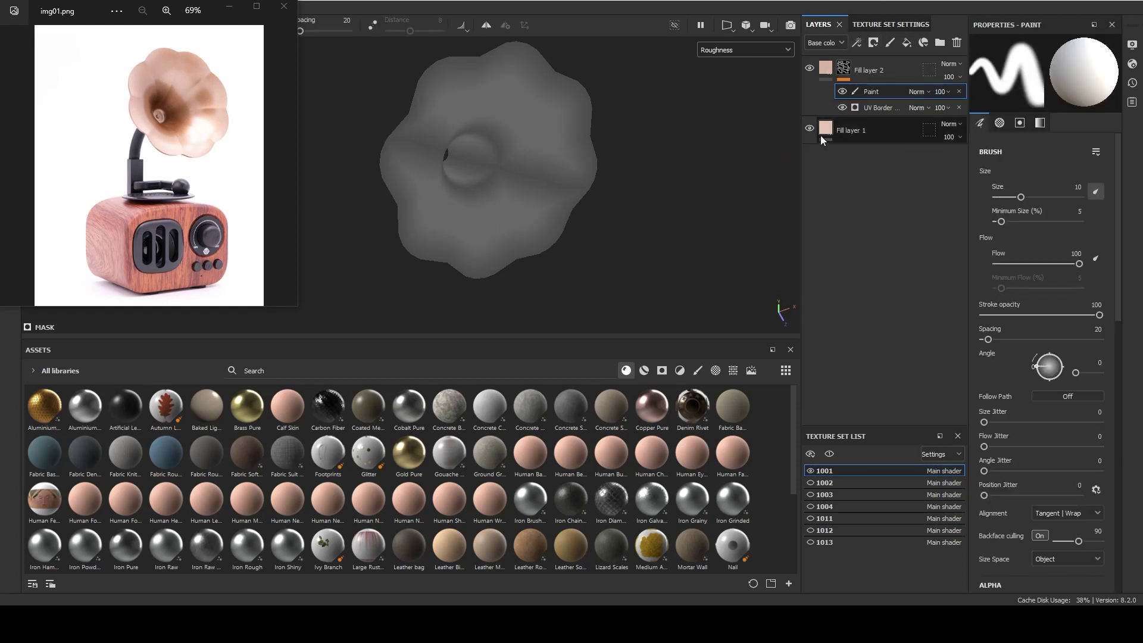
- Pick the Cotton brush at grayscale 0.3898 for the horn mask, then switch to texture set 1002
{"action": "scroll", "coordinate": [1032, 445], "scroll_direction": "down", "scroll_amount": 6}
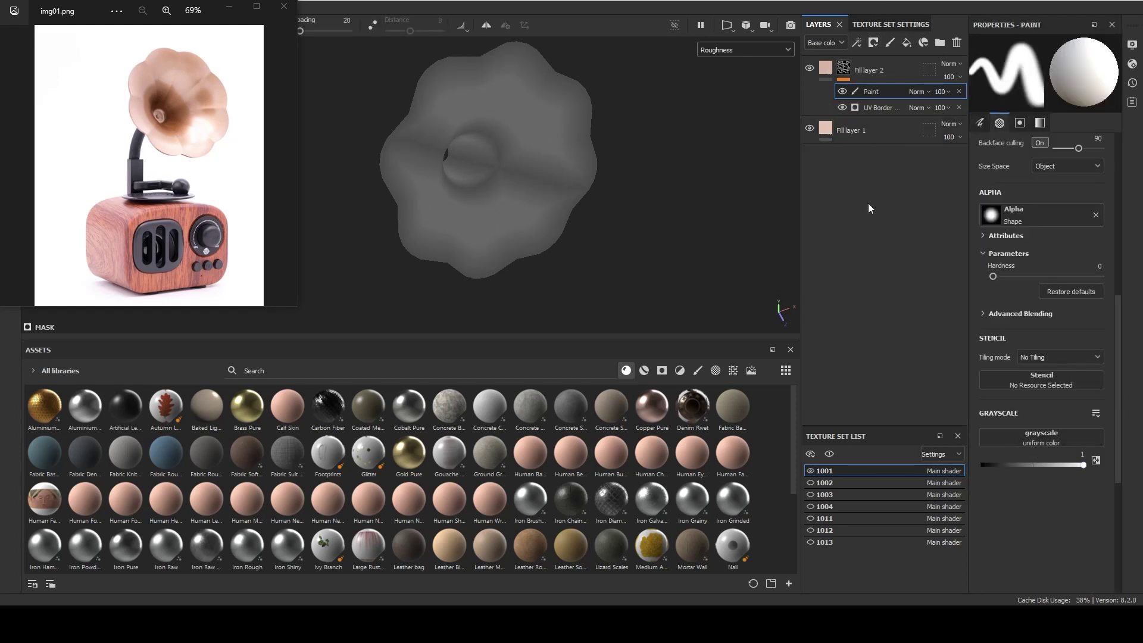
{"action": "left_click_drag", "start_coordinate": [106, 11], "coordinate": [76, 89]}
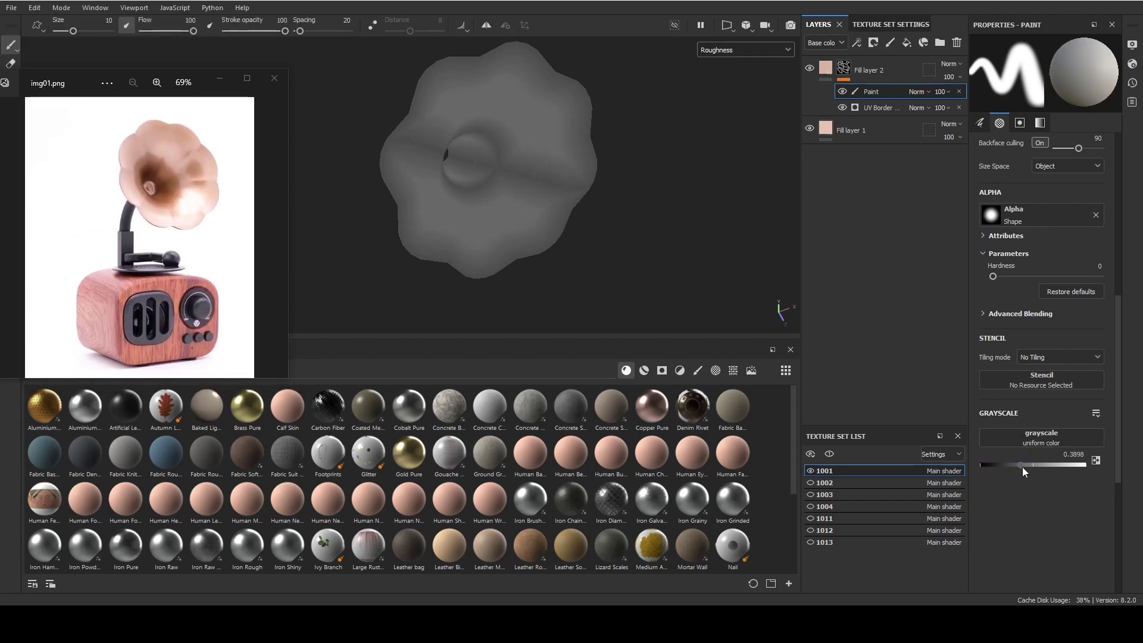
{"action": "left_click", "coordinate": [698, 370]}
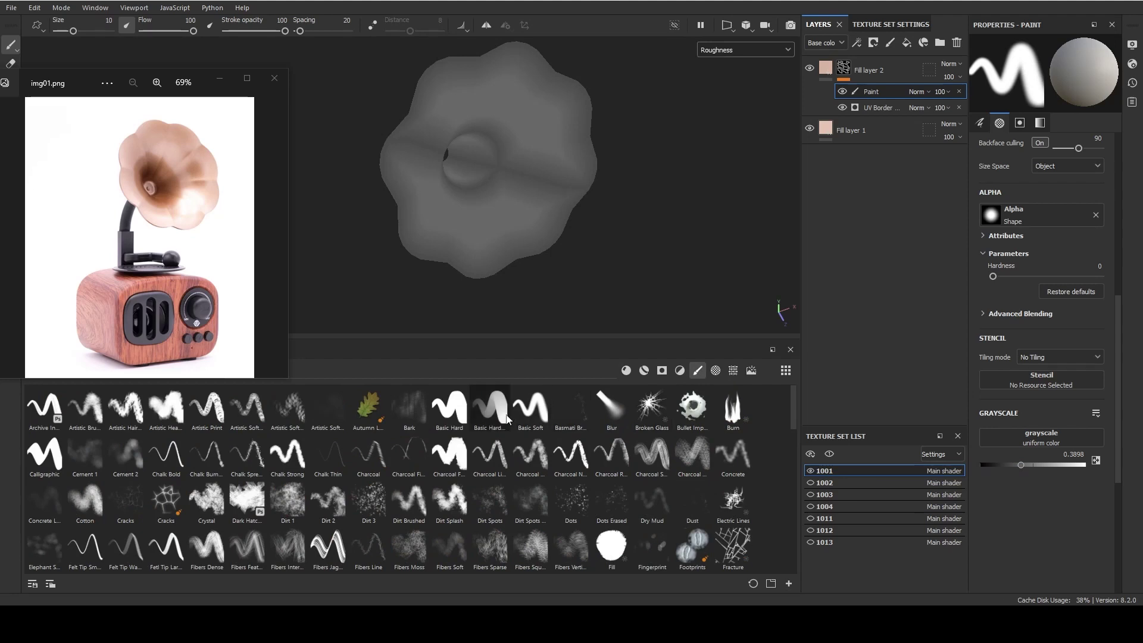
{"action": "left_click", "coordinate": [85, 500]}
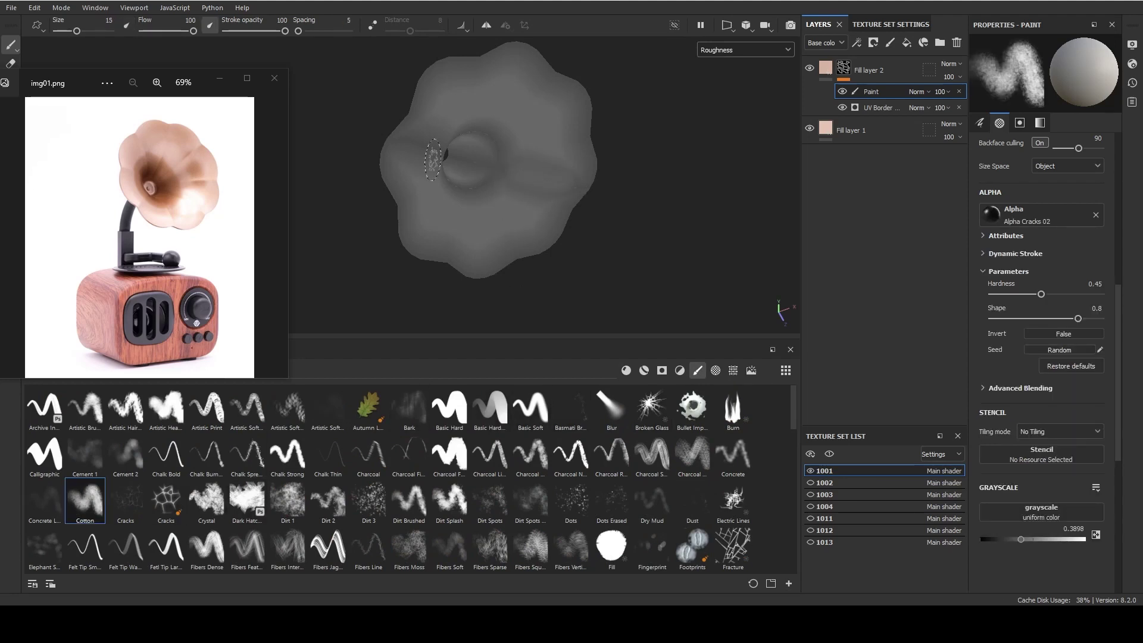
{"action": "left_click_drag", "start_coordinate": [433, 159], "coordinate": [534, 193], "text": "alt"}
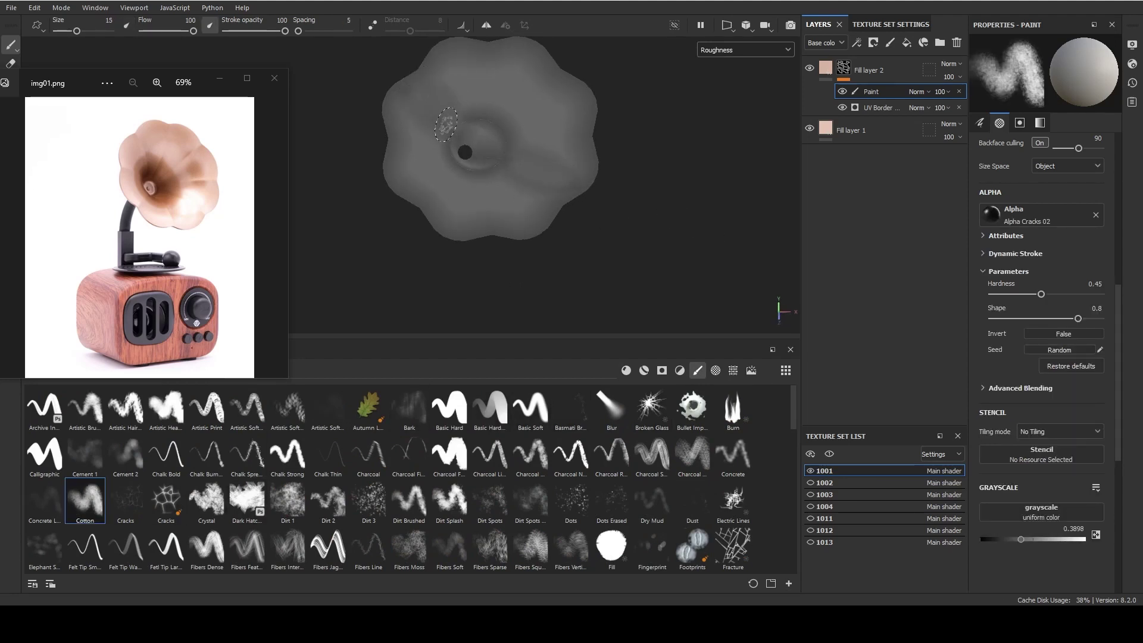
{"action": "middle_click_drag", "start_coordinate": [538, 132], "coordinate": [506, 212], "text": "alt"}
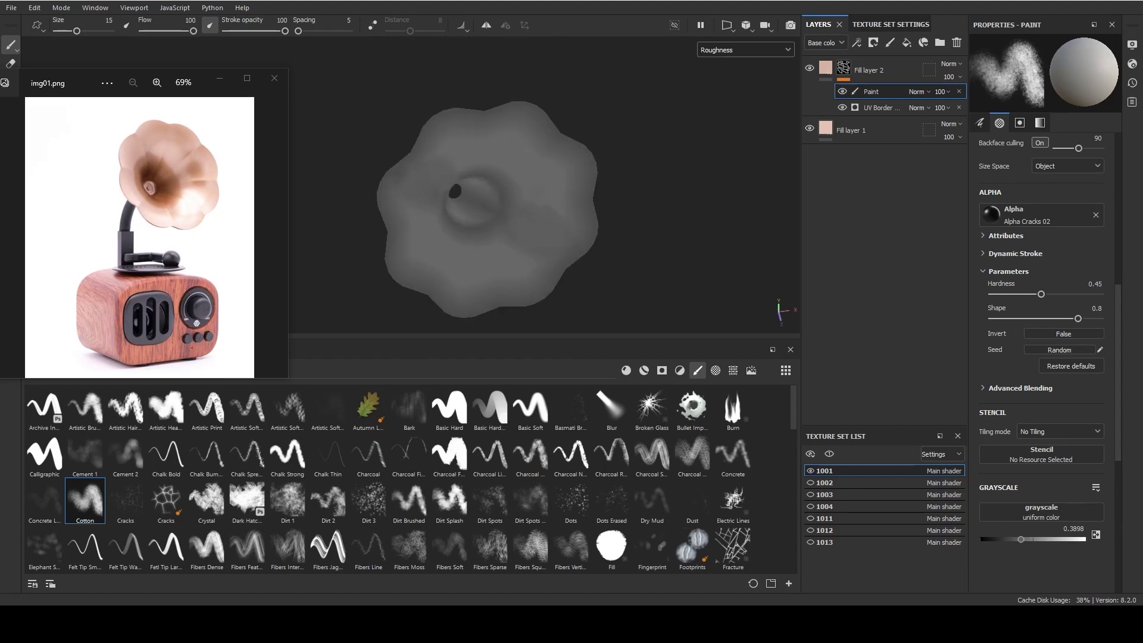
{"action": "left_click", "coordinate": [824, 482]}
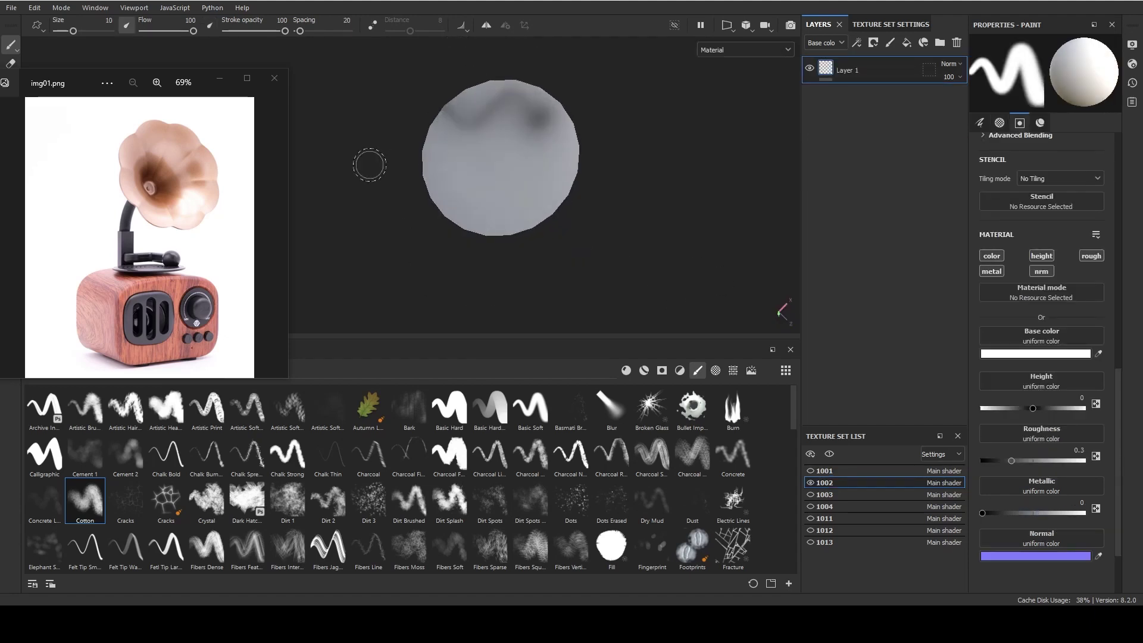
- Replace the paint layer with a fill layer and set its base colour near-black
{"action": "scroll", "coordinate": [453, 186], "scroll_direction": "down", "scroll_amount": 5}
{"action": "scroll", "coordinate": [437, 221], "scroll_direction": "up", "scroll_amount": 3}
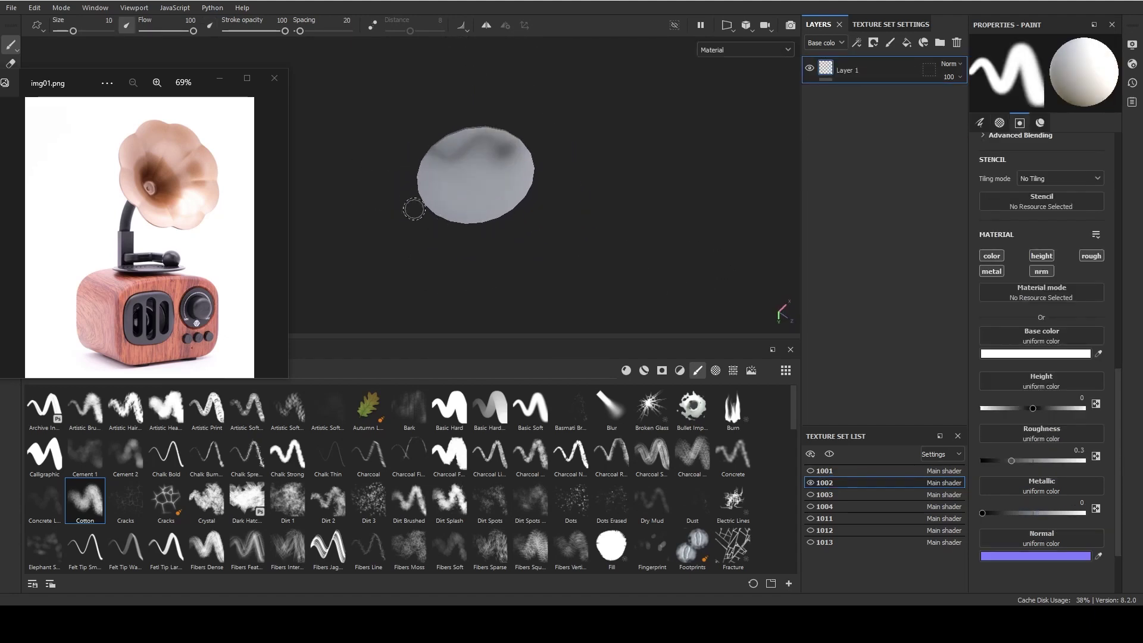
{"action": "scroll", "coordinate": [477, 190], "scroll_direction": "up", "scroll_amount": 3}
{"action": "left_click_drag", "start_coordinate": [506, 196], "coordinate": [536, 198], "text": "alt"}
{"action": "key", "text": "ctrl+z"}
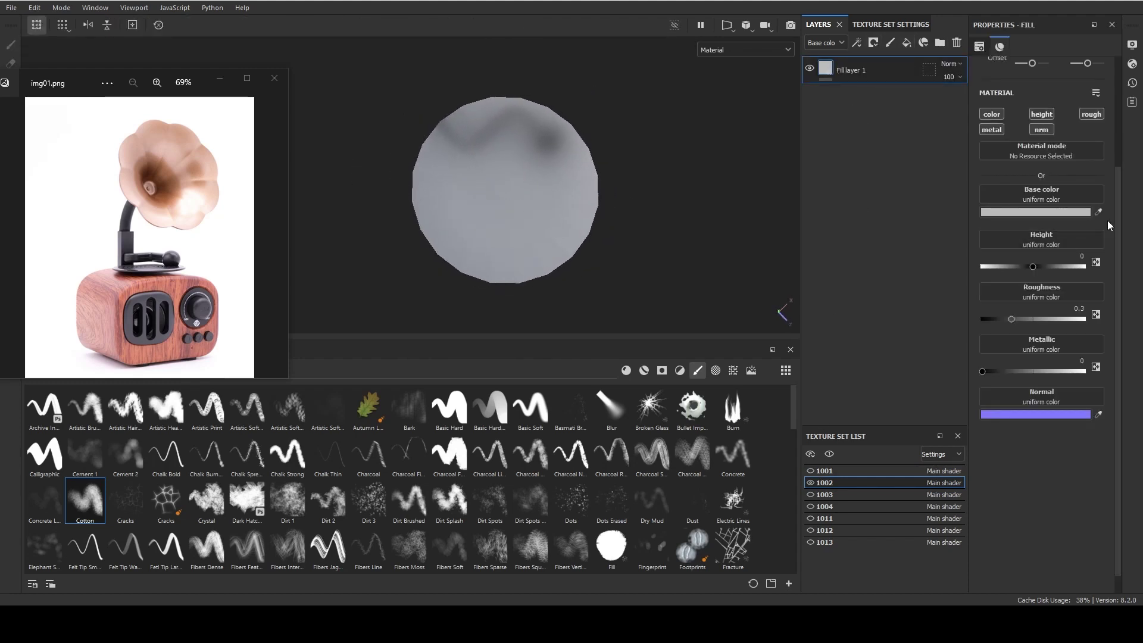
{"action": "left_click", "coordinate": [1059, 213]}
{"action": "left_click", "coordinate": [949, 523]}
{"action": "left_click", "coordinate": [1086, 363]}
- Begin importing a resource from the reference images folder
{"action": "scroll", "coordinate": [514, 190], "scroll_direction": "up", "scroll_amount": 2}
{"action": "middle_click_drag", "start_coordinate": [520, 143], "coordinate": [499, 204]}
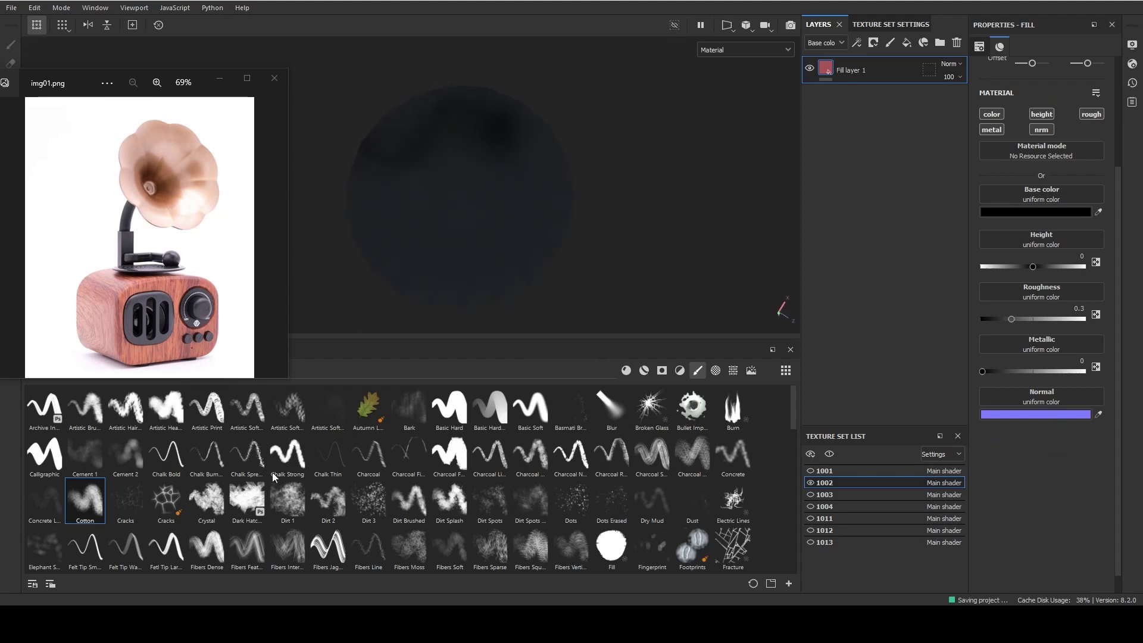
{"action": "left_click", "coordinate": [771, 583]}
{"action": "scroll", "coordinate": [569, 321], "scroll_direction": "down", "scroll_amount": 2}
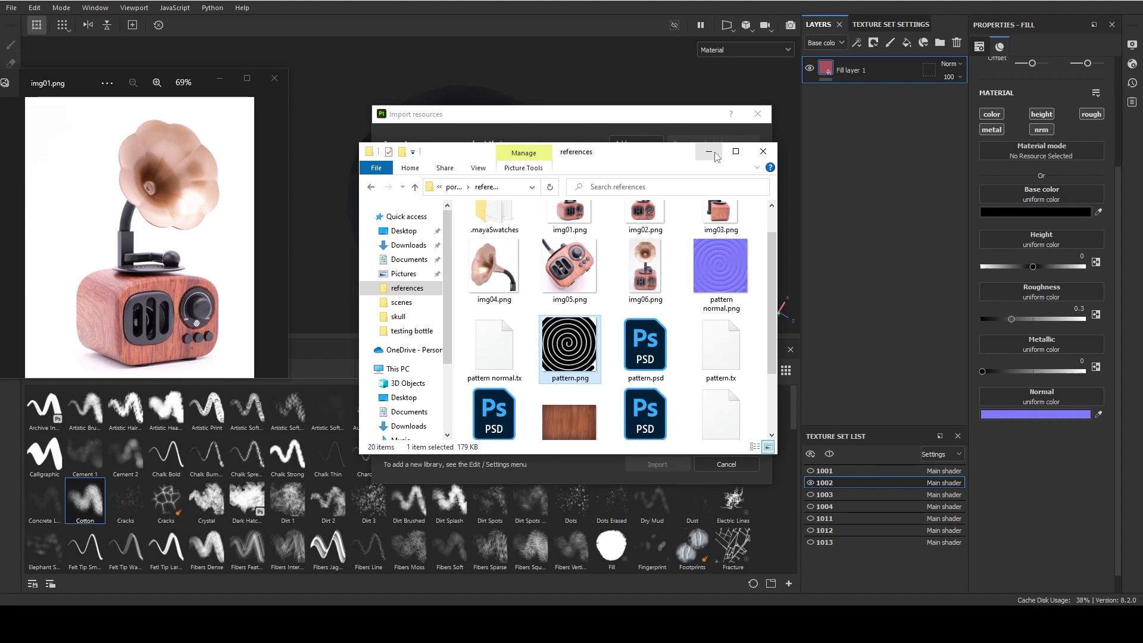
- Import pattern.png as a shelf texture and add a paint layer above Fill layer 1
{"action": "key", "text": "Return"}
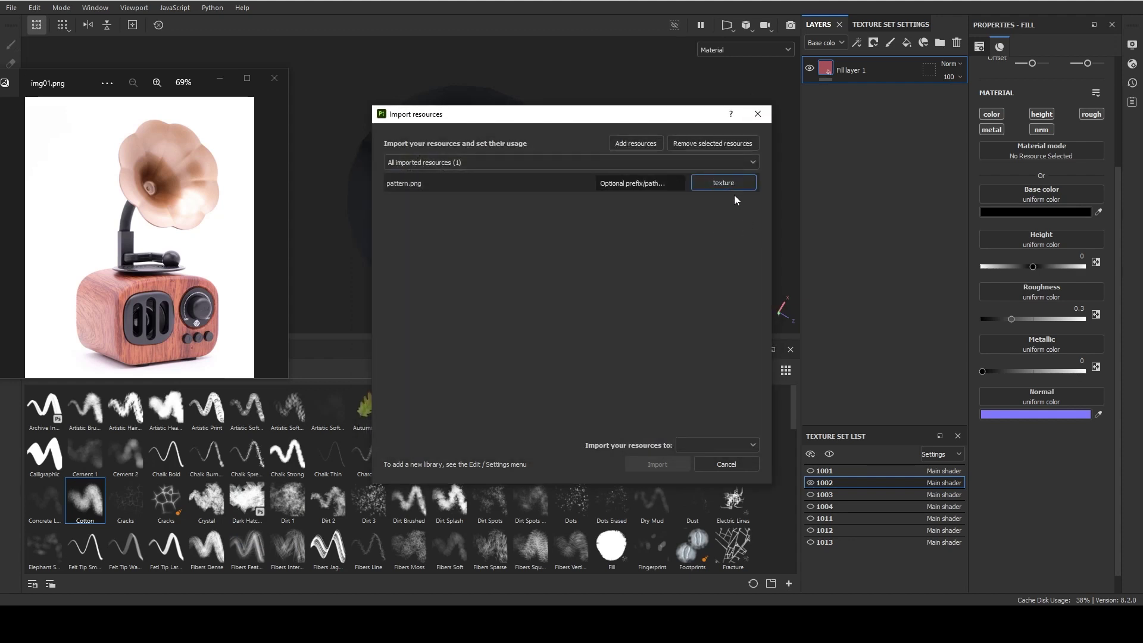
{"action": "left_click", "coordinate": [668, 464]}
{"action": "mouse_move", "coordinate": [408, 546]}
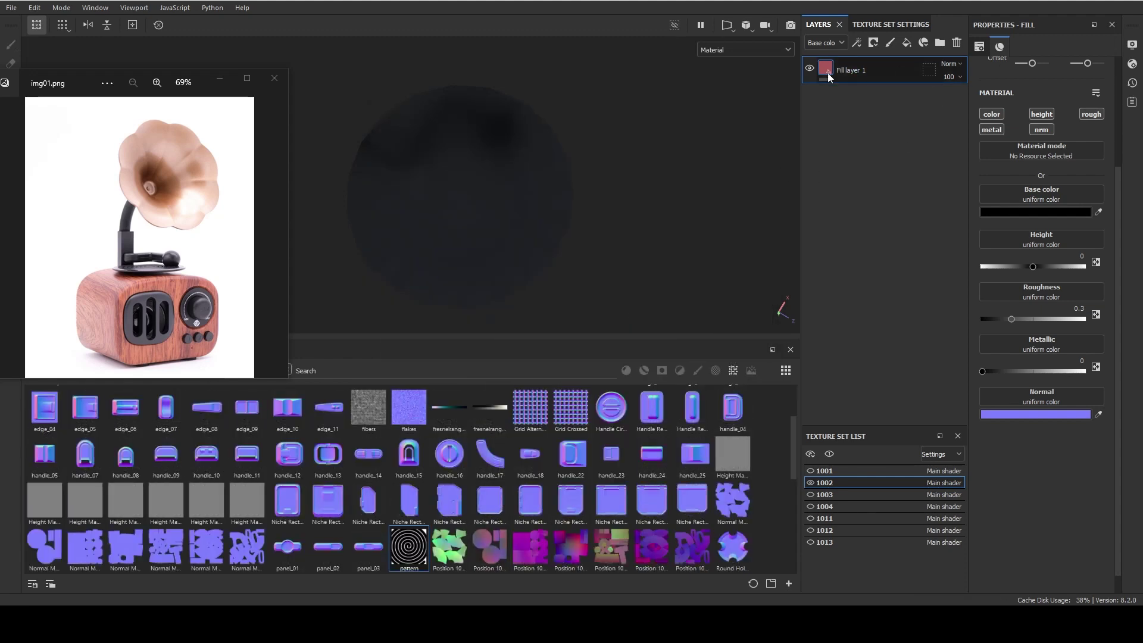
{"action": "left_click", "coordinate": [889, 43]}
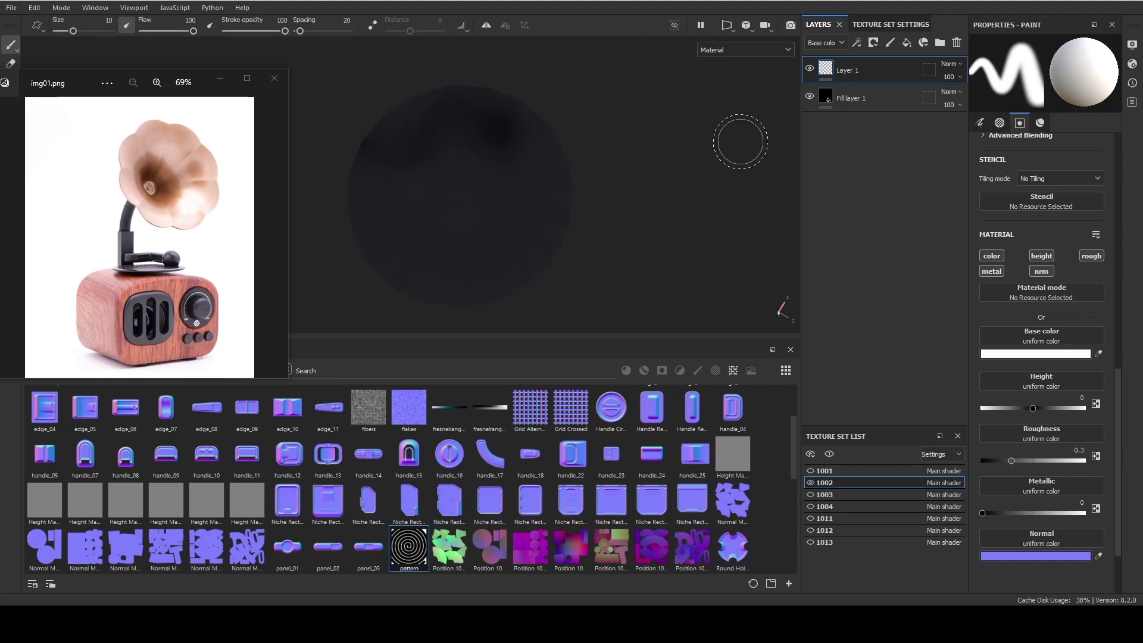
- Add a black mask whose fill uses the spiral pattern.png as grayscale, tiled at 3.2
{"action": "left_click", "coordinate": [924, 42]}
{"action": "left_click", "coordinate": [953, 73]}
{"action": "left_click", "coordinate": [856, 43]}
{"action": "left_click", "coordinate": [876, 90]}
{"action": "left_click", "coordinate": [1036, 122]}
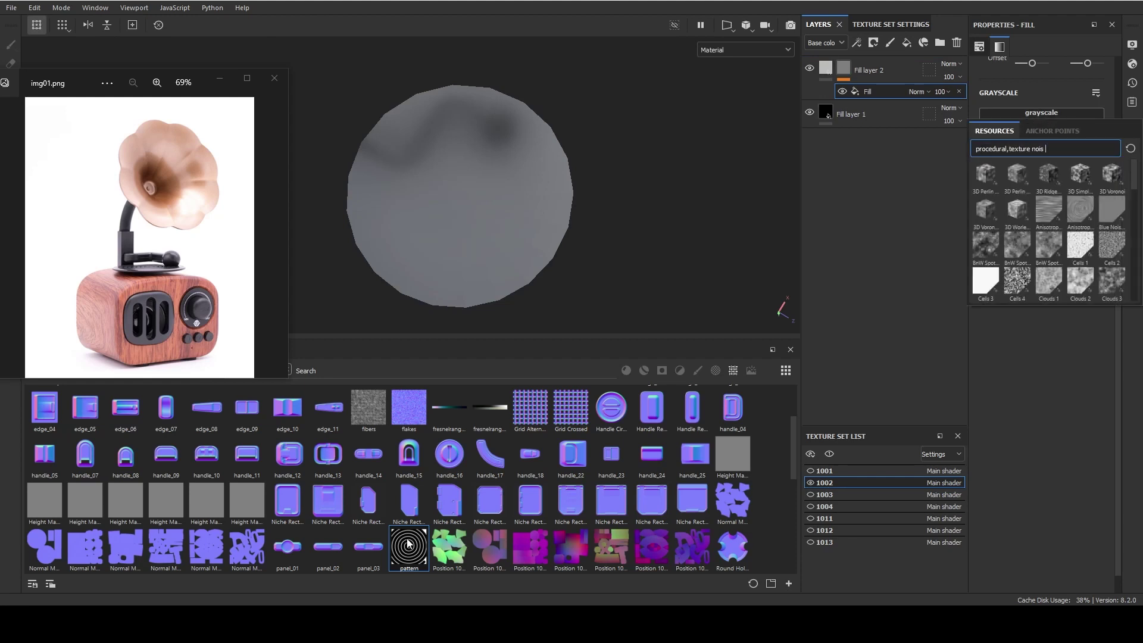
{"action": "left_click_drag", "start_coordinate": [409, 543], "coordinate": [1041, 113]}
{"action": "left_click_drag", "start_coordinate": [1053, 192], "coordinate": [1059, 201]}
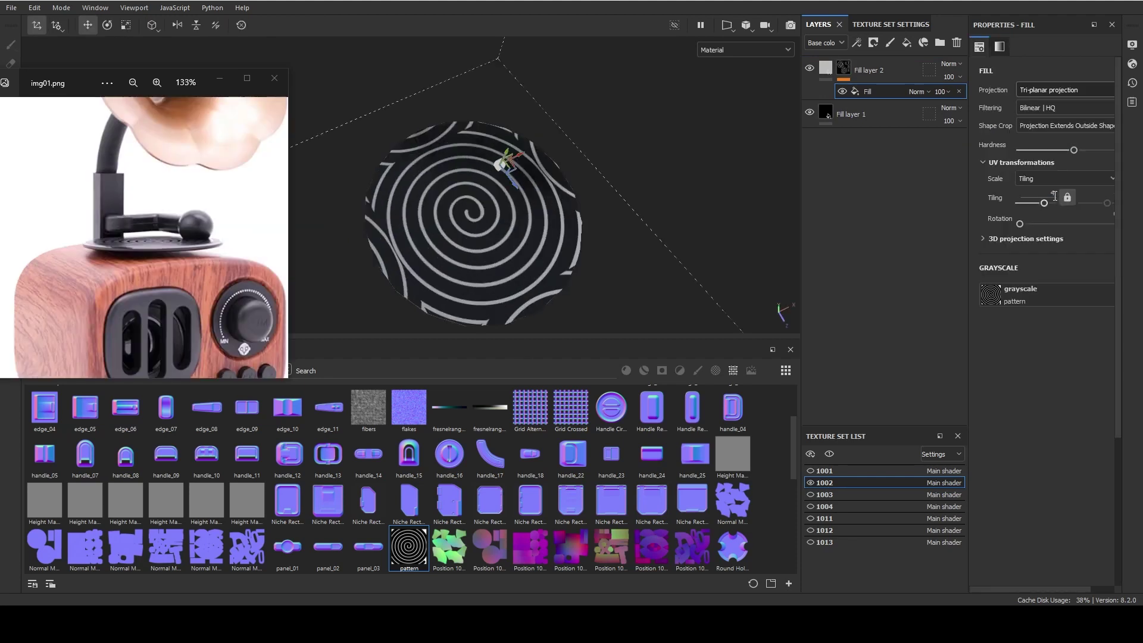
{"action": "type", "text": ".5"}
{"action": "key", "text": "Return"}
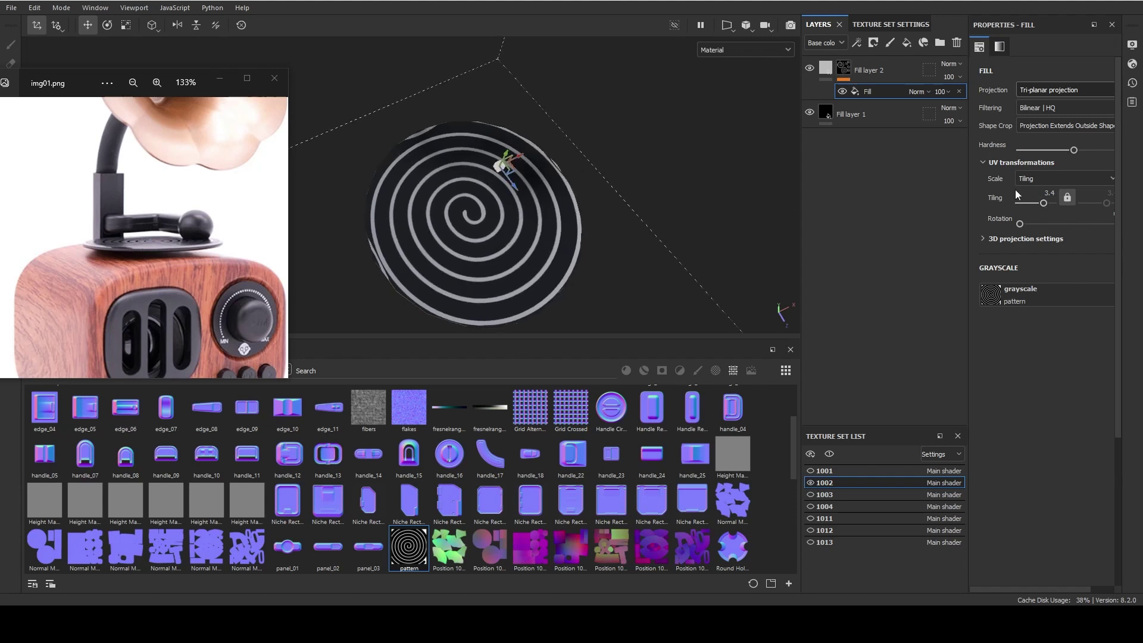
{"action": "type", "text": "2"}
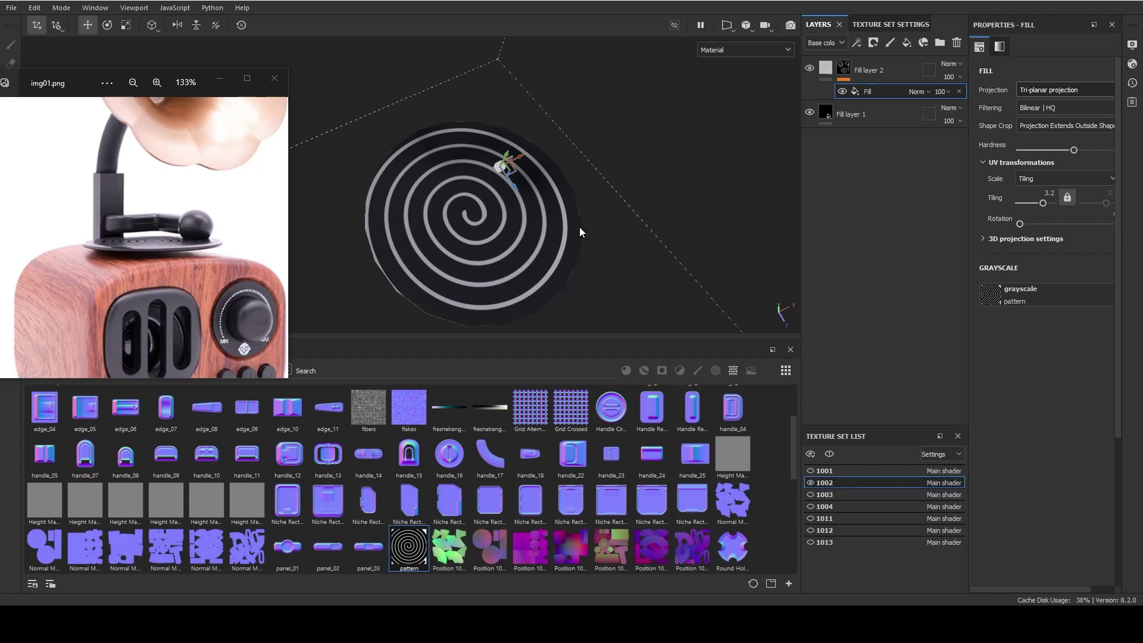
- Set Fill layer 2's base colour to dark grey (#252424)
{"action": "left_click", "coordinate": [825, 67]}
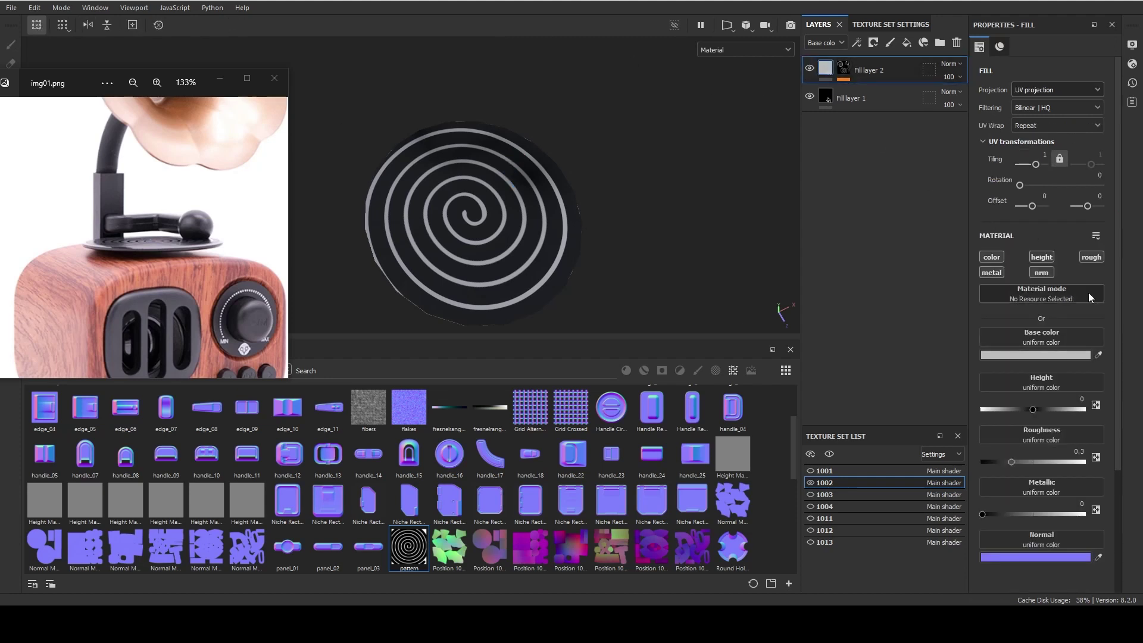
{"action": "left_click", "coordinate": [1061, 355]}
{"action": "left_click", "coordinate": [1019, 415]}
{"action": "mouse_move", "coordinate": [1023, 459]}
{"action": "left_mouse_down"}
{"action": "mouse_move", "coordinate": [1038, 474]}
{"action": "mouse_move", "coordinate": [1024, 434]}
{"action": "mouse_move", "coordinate": [1059, 507]}
{"action": "mouse_move", "coordinate": [1003, 498]}
{"action": "mouse_move", "coordinate": [943, 507]}
{"action": "left_mouse_up"}
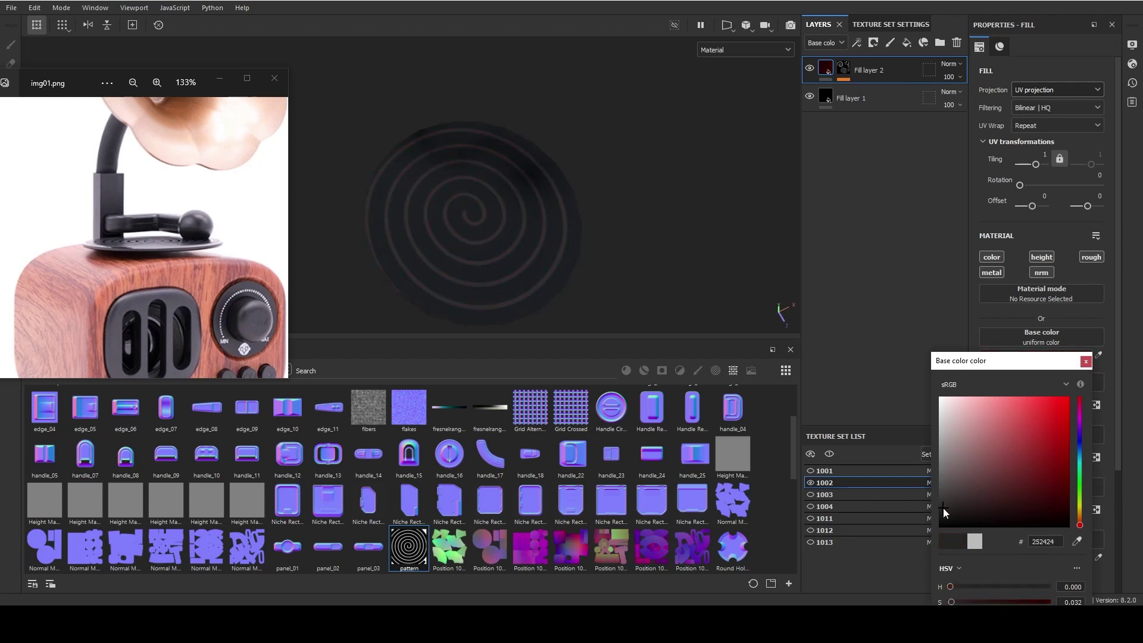
{"action": "left_click", "coordinate": [1085, 361]}
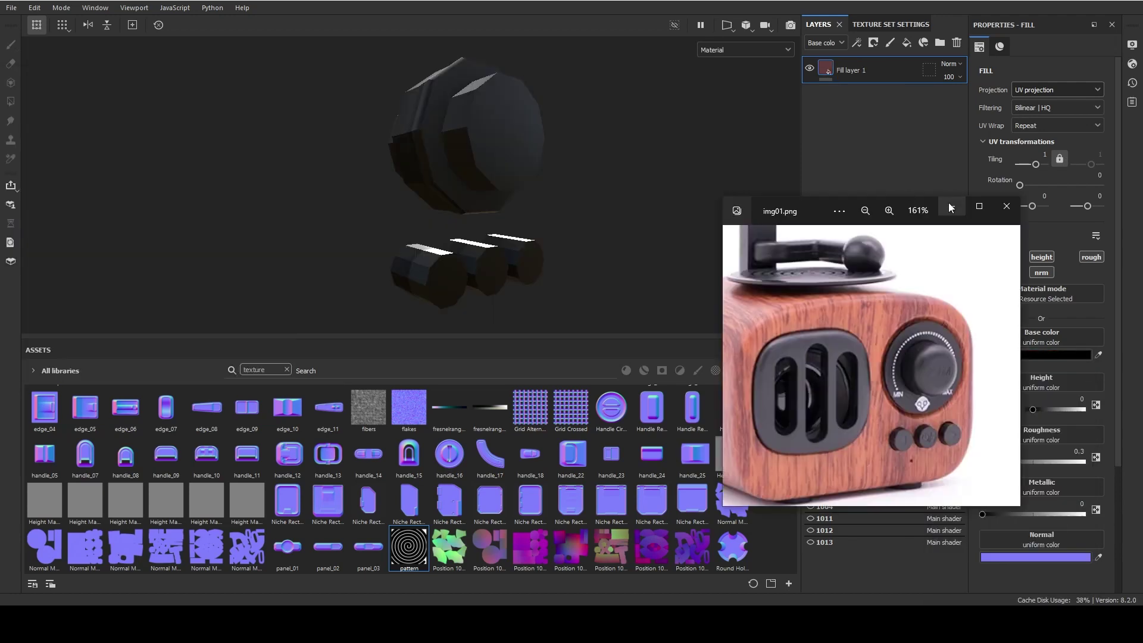
- Add a new fill layer for the knob and buttons with a black base colour
{"action": "left_click", "coordinate": [951, 206]}
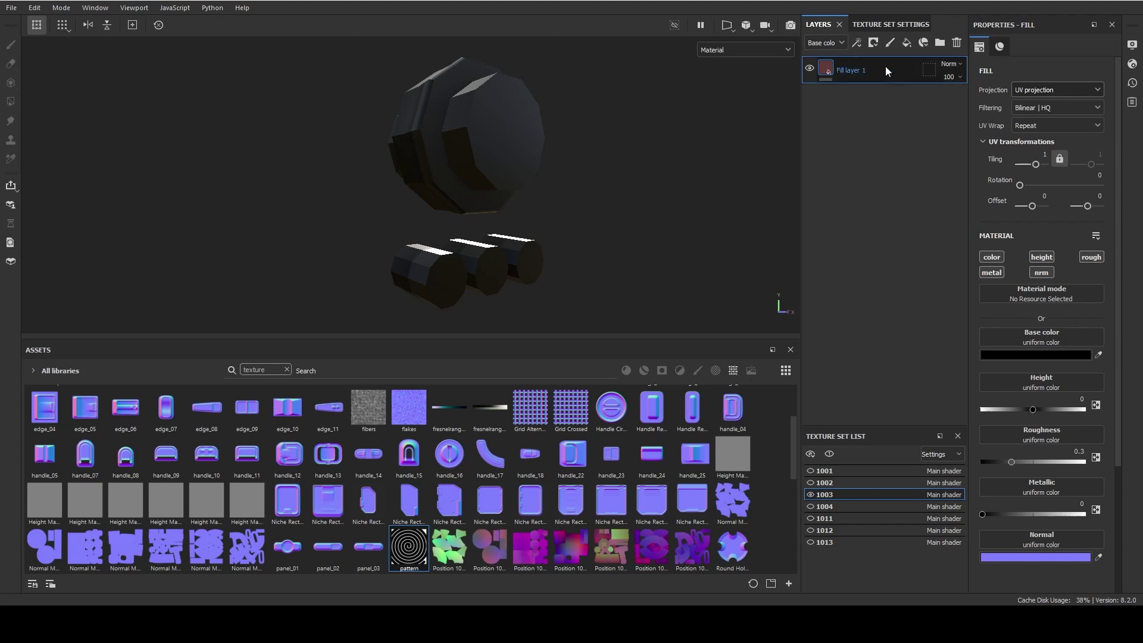
{"action": "left_click", "coordinate": [857, 69]}
{"action": "type", "text": "base color"}
{"action": "left_click", "coordinate": [901, 46]}
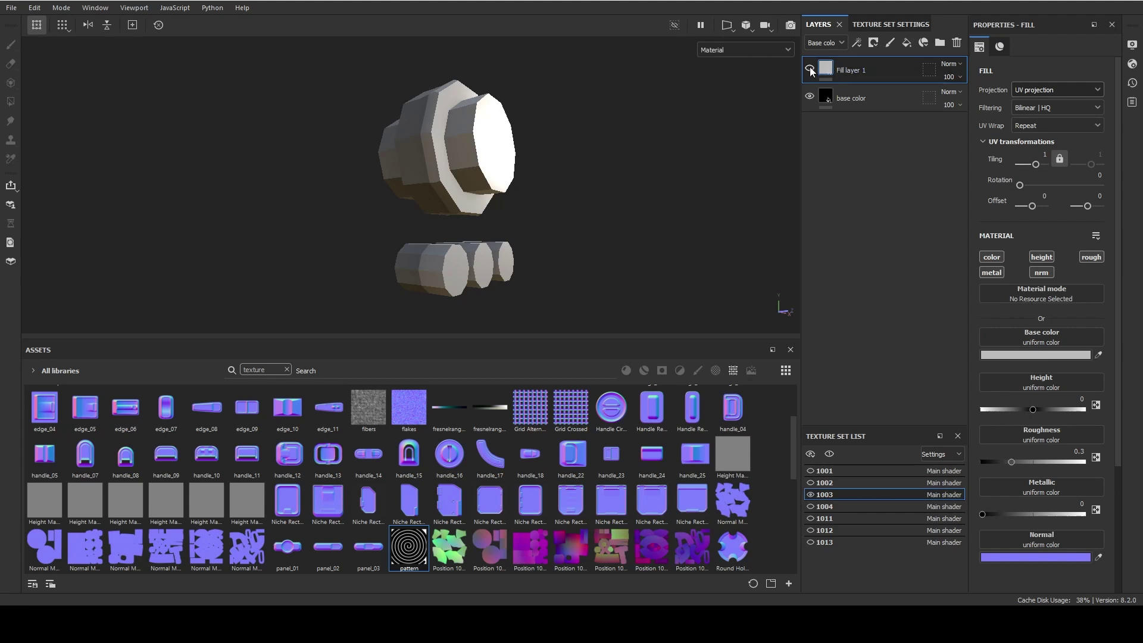
{"action": "left_click", "coordinate": [1098, 355]}
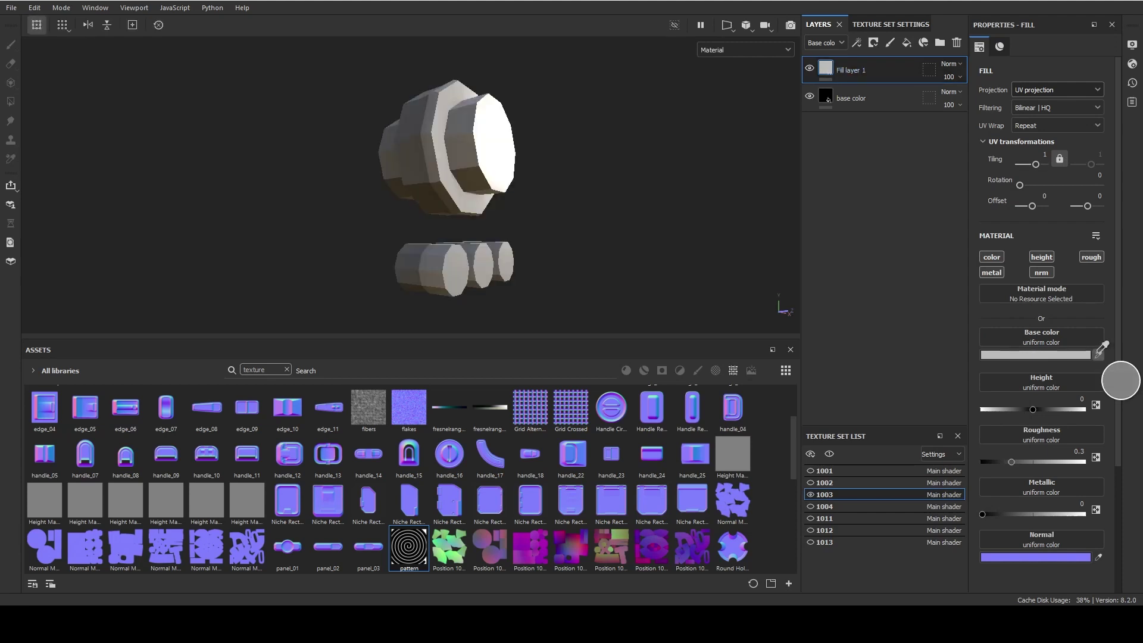
{"action": "left_click", "coordinate": [825, 95]}
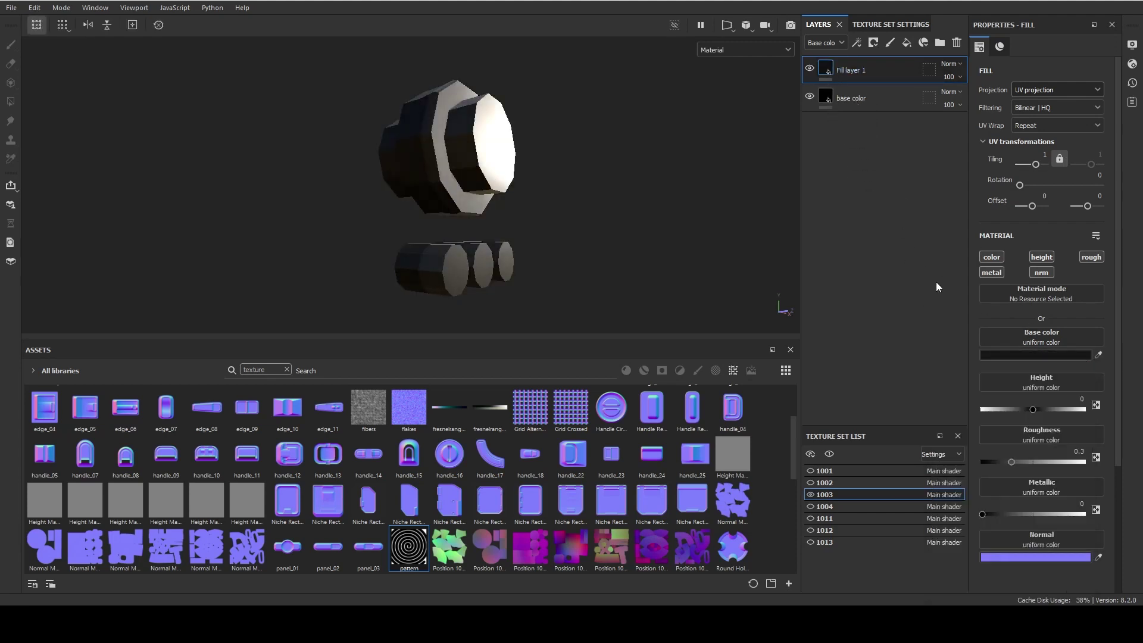
- Mask the layer with an inverted UV Border Distance generator
{"action": "left_click", "coordinate": [857, 43]}
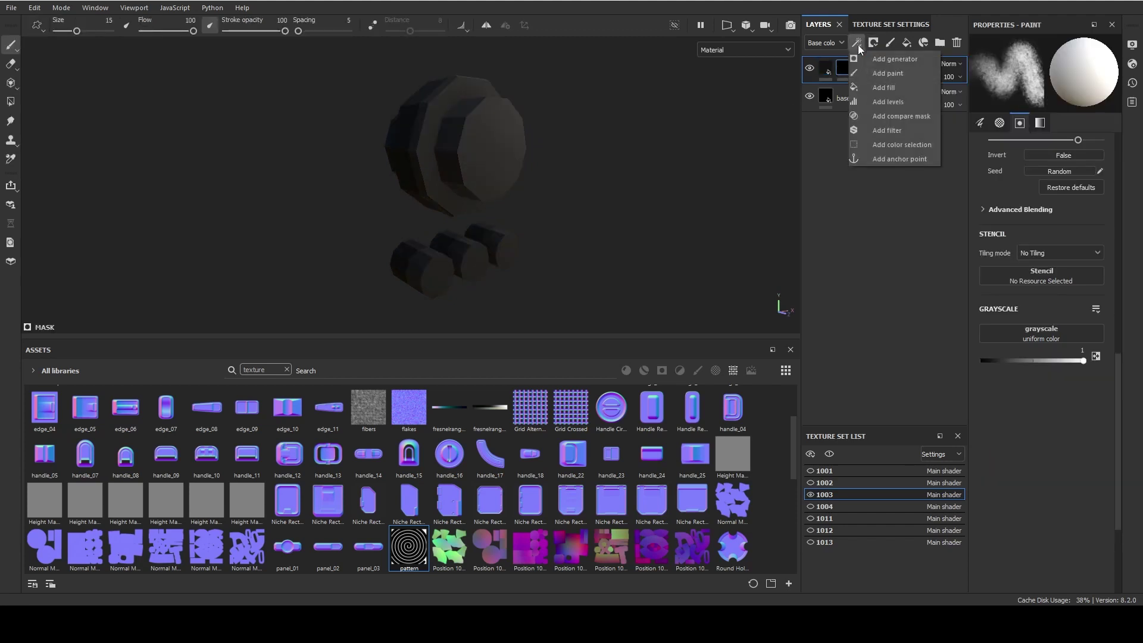
{"action": "left_click", "coordinate": [872, 60]}
{"action": "left_click", "coordinate": [1019, 220]}
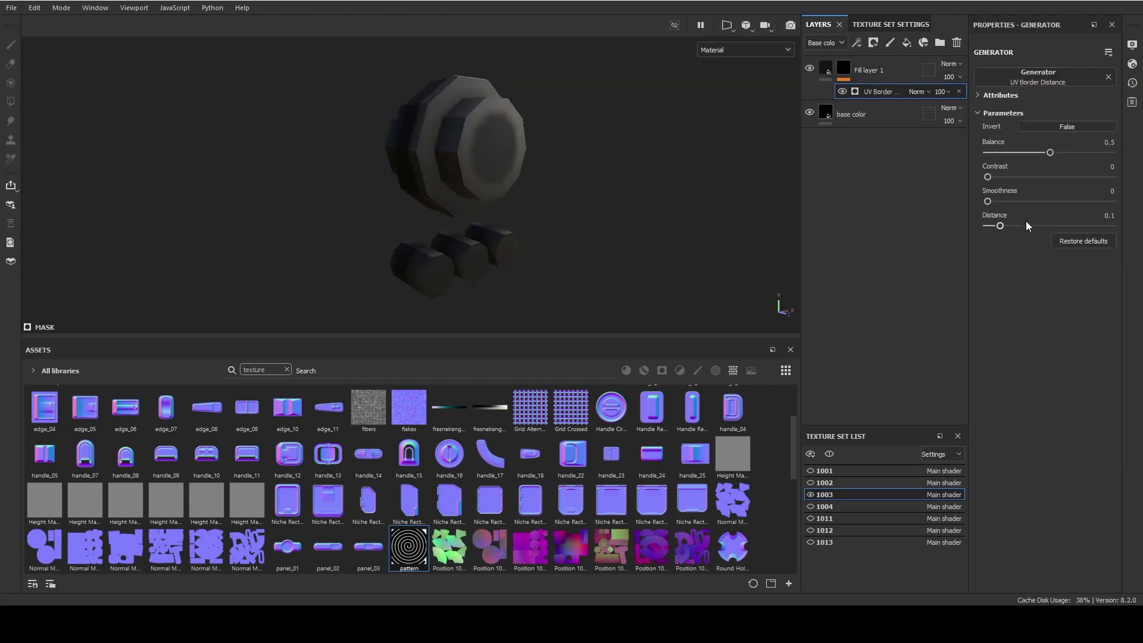
{"action": "left_click", "coordinate": [1084, 127]}
{"action": "left_click_drag", "start_coordinate": [587, 172], "coordinate": [517, 191], "text": "alt"}
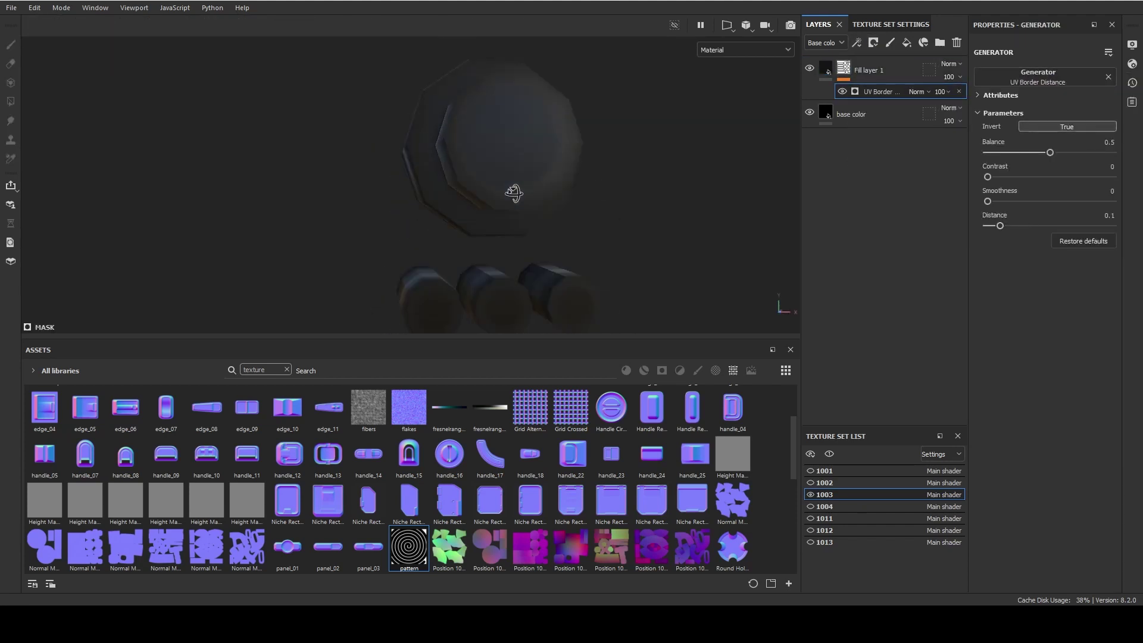
- Add a Blur filter with wrapping enabled to the mask
{"action": "left_click", "coordinate": [857, 43]}
{"action": "left_click", "coordinate": [887, 130]}
{"action": "left_click", "coordinate": [1081, 123]}
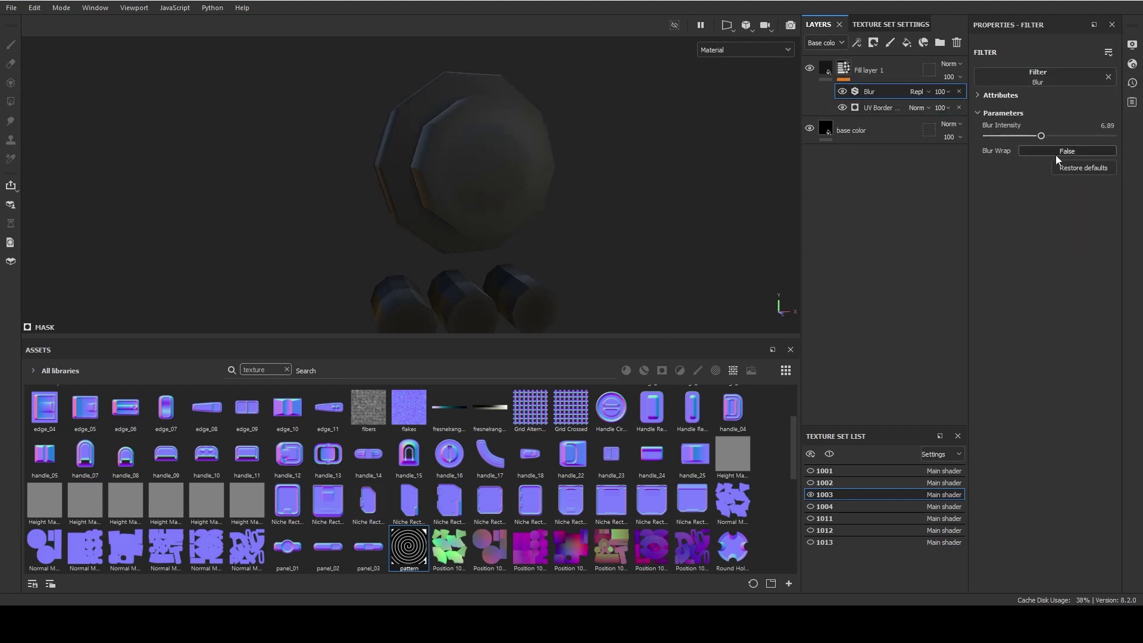
{"action": "left_click", "coordinate": [1053, 151]}
{"action": "left_click_drag", "start_coordinate": [688, 141], "coordinate": [655, 184], "text": "alt"}
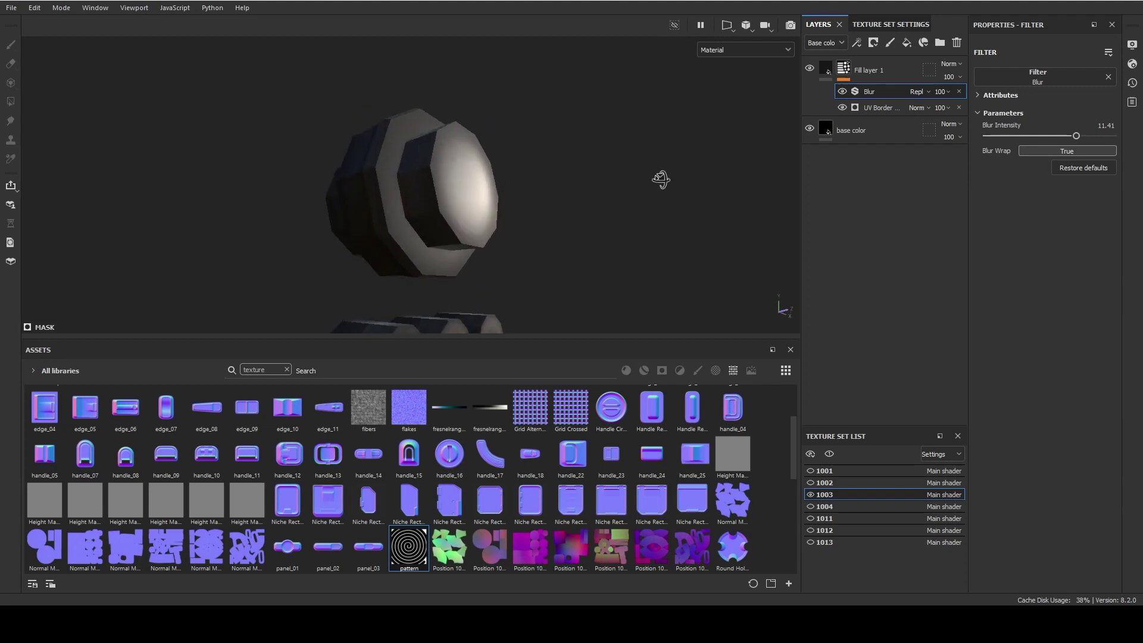
{"action": "key", "text": "ctrl+z"}
- Lower the black layer's roughness to 0.565
{"action": "left_click", "coordinate": [1049, 462]}
{"action": "left_click_drag", "start_coordinate": [1048, 462], "coordinate": [1040, 462]}
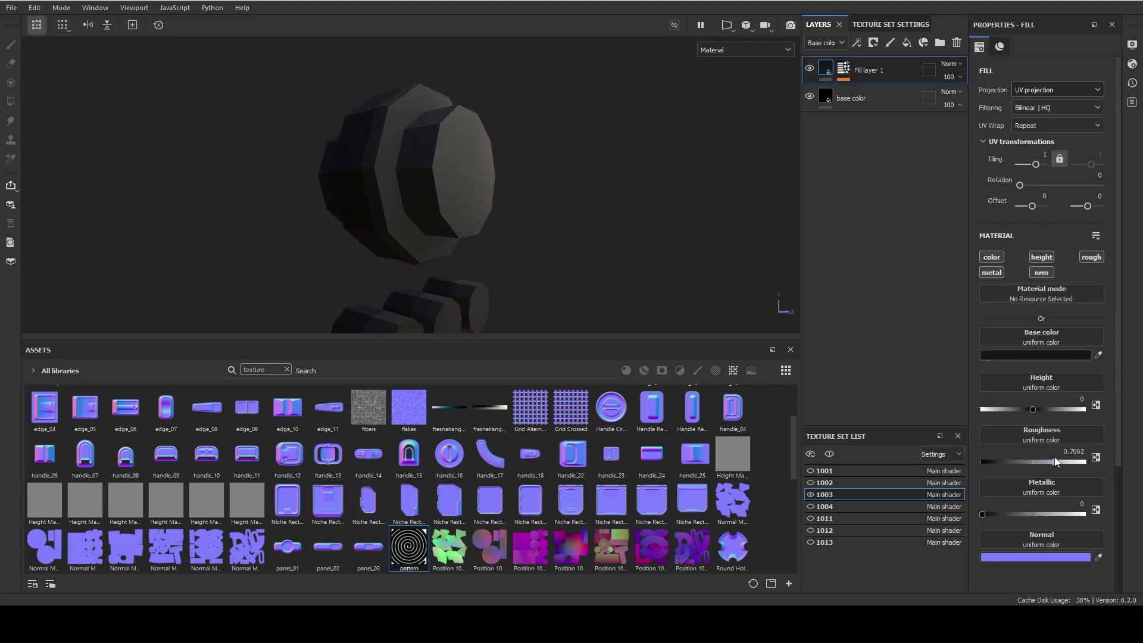
{"action": "mouse_move", "coordinate": [565, 167]}
{"action": "left_mouse_down", "text": "alt"}
{"action": "mouse_move", "coordinate": [487, 212]}
{"action": "mouse_move", "coordinate": [734, 191]}
{"action": "mouse_move", "coordinate": [572, 238]}
{"action": "mouse_move", "coordinate": [560, 291]}
{"action": "mouse_move", "coordinate": [536, 280]}
{"action": "left_mouse_up", "text": "alt"}
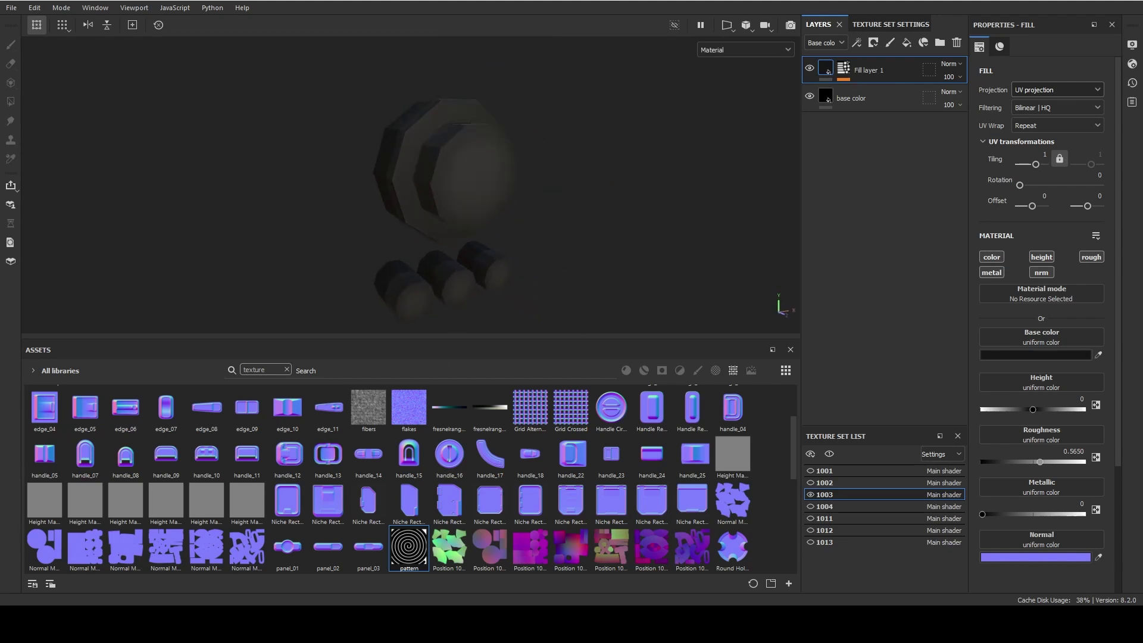
{"action": "key", "text": "alt+Tab"}
{"action": "left_click", "coordinate": [951, 206]}
- Set the base colour near black and move Fill layer 2 to the stack bottom
{"action": "left_click", "coordinate": [1043, 356]}
{"action": "left_click", "coordinate": [943, 526]}
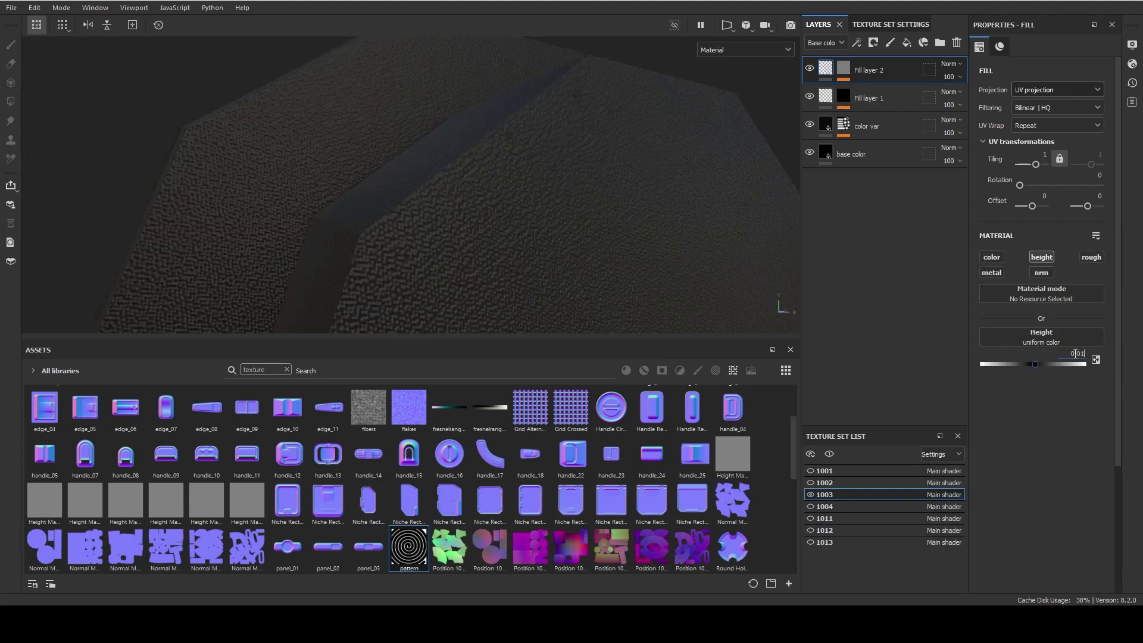
{"action": "left_click_drag", "start_coordinate": [909, 71], "coordinate": [916, 156]}
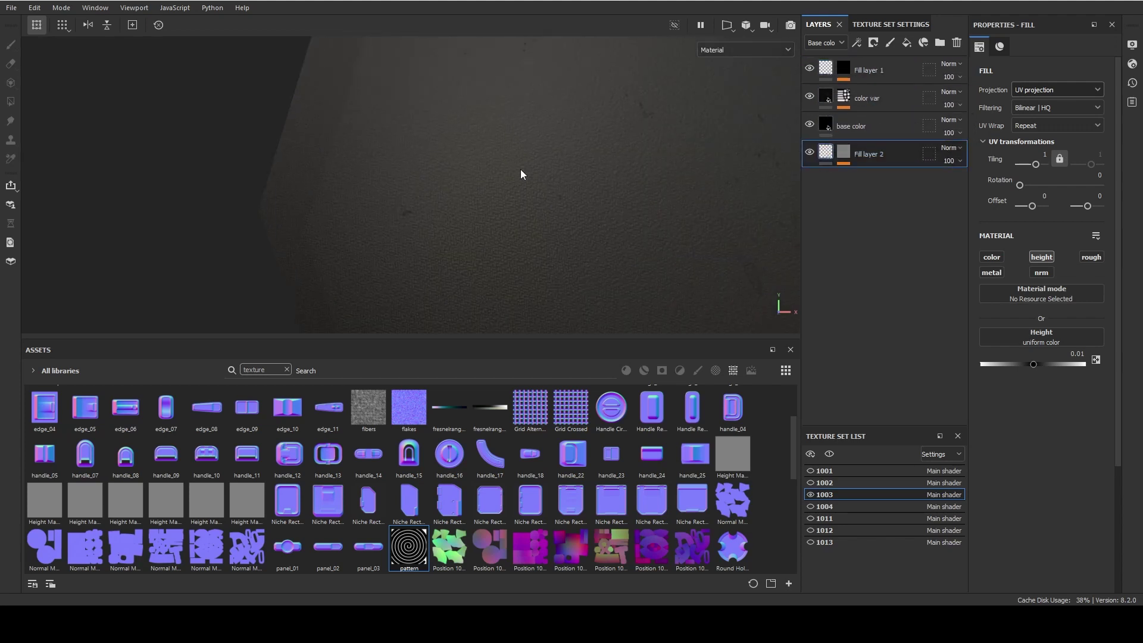
- Replace Fill layer 2's mask noise with 3D Perlin Noise Fractal
{"action": "left_click", "coordinate": [842, 155]}
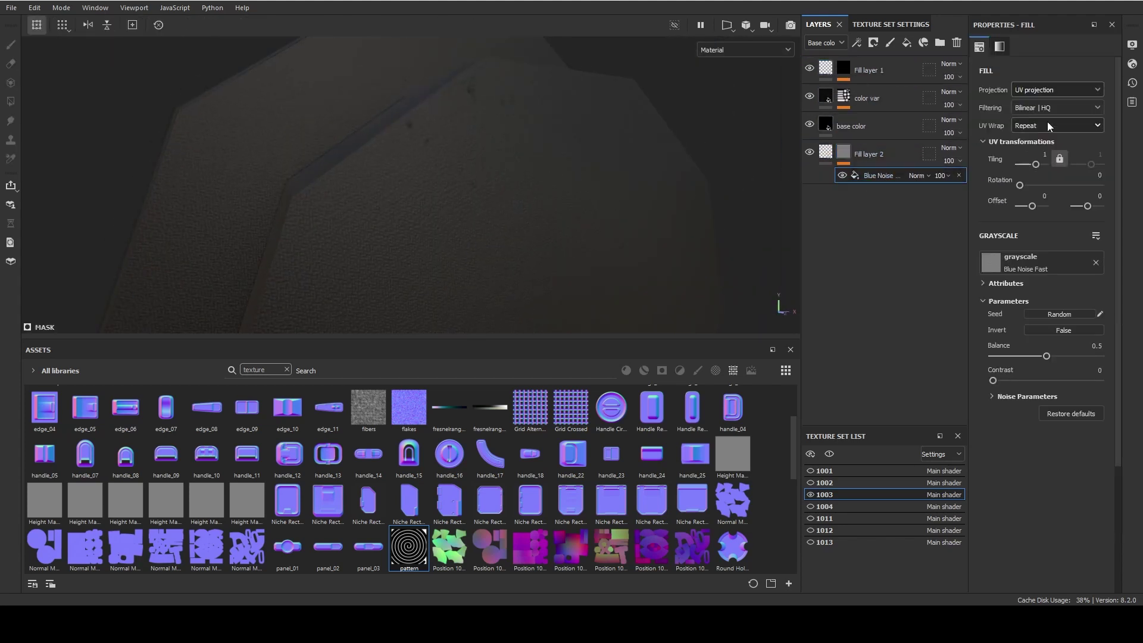
{"action": "left_click", "coordinate": [1041, 257]}
{"action": "left_click", "coordinate": [1023, 320]}
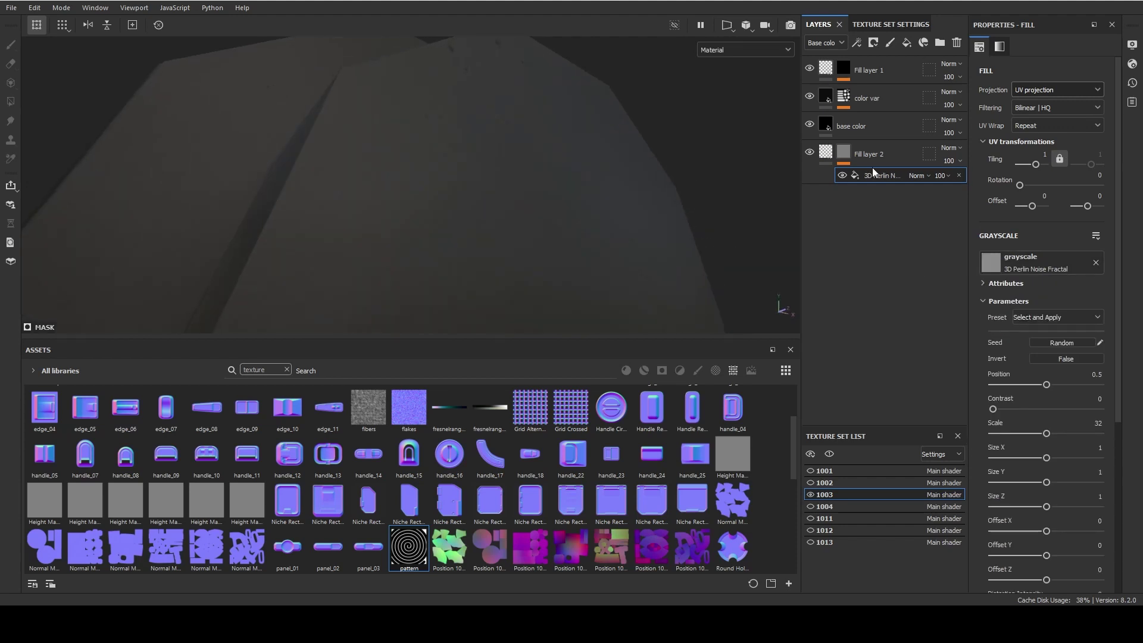
{"action": "left_click", "coordinate": [875, 156]}
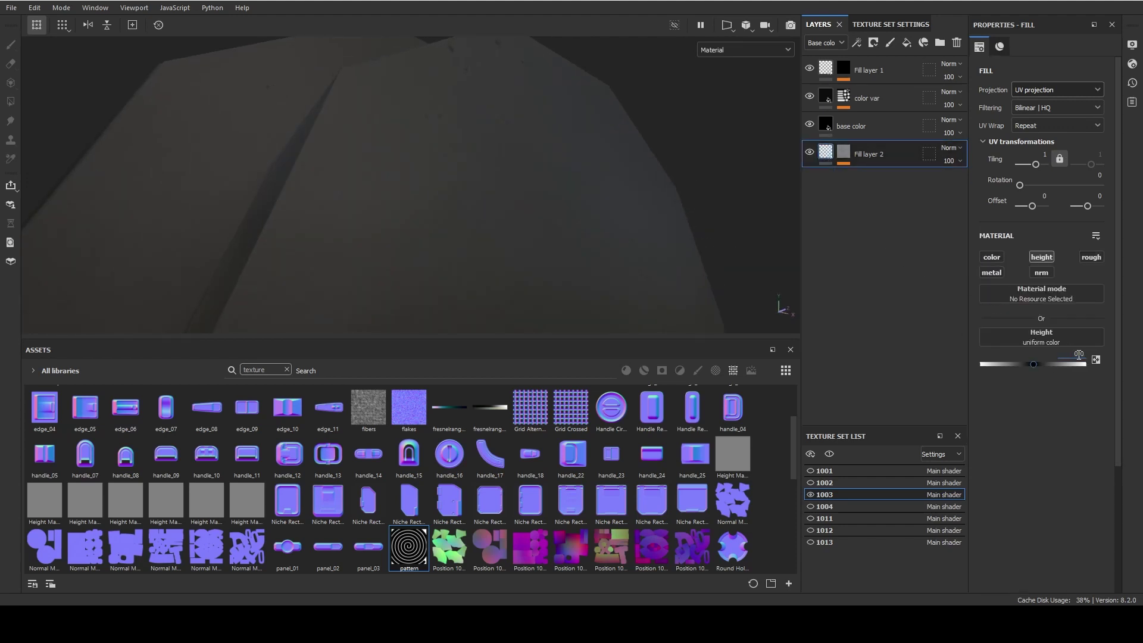
- Give the noise layer a subtle height of 0.04
{"action": "left_click_drag", "start_coordinate": [625, 182], "coordinate": [467, 133], "text": "alt"}
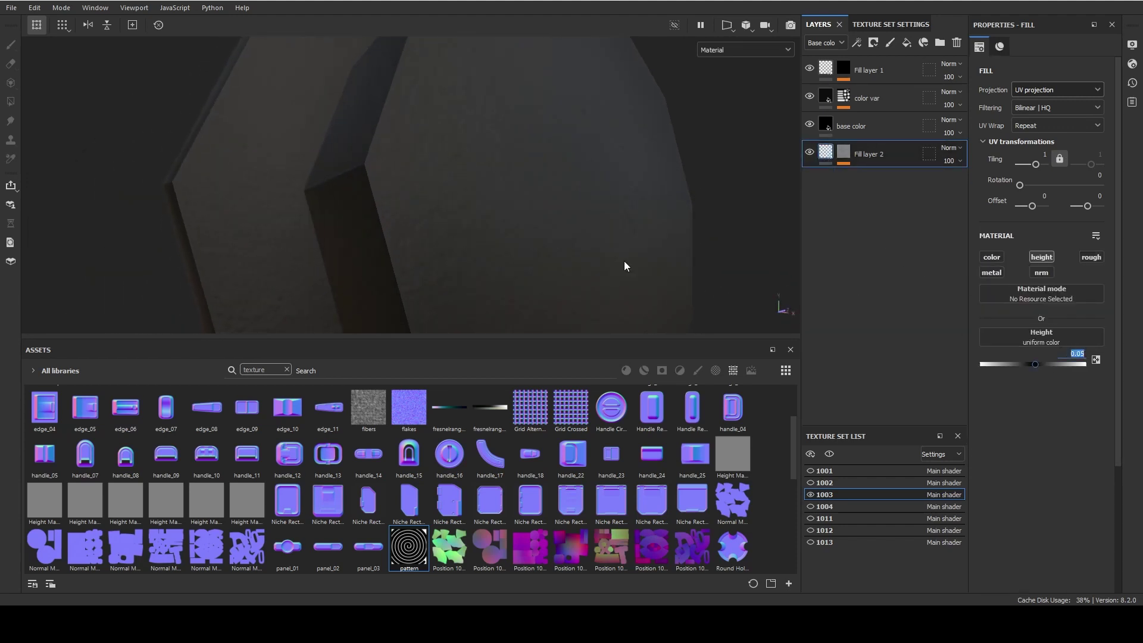
{"action": "left_click_drag", "start_coordinate": [625, 266], "coordinate": [502, 280], "text": "alt"}
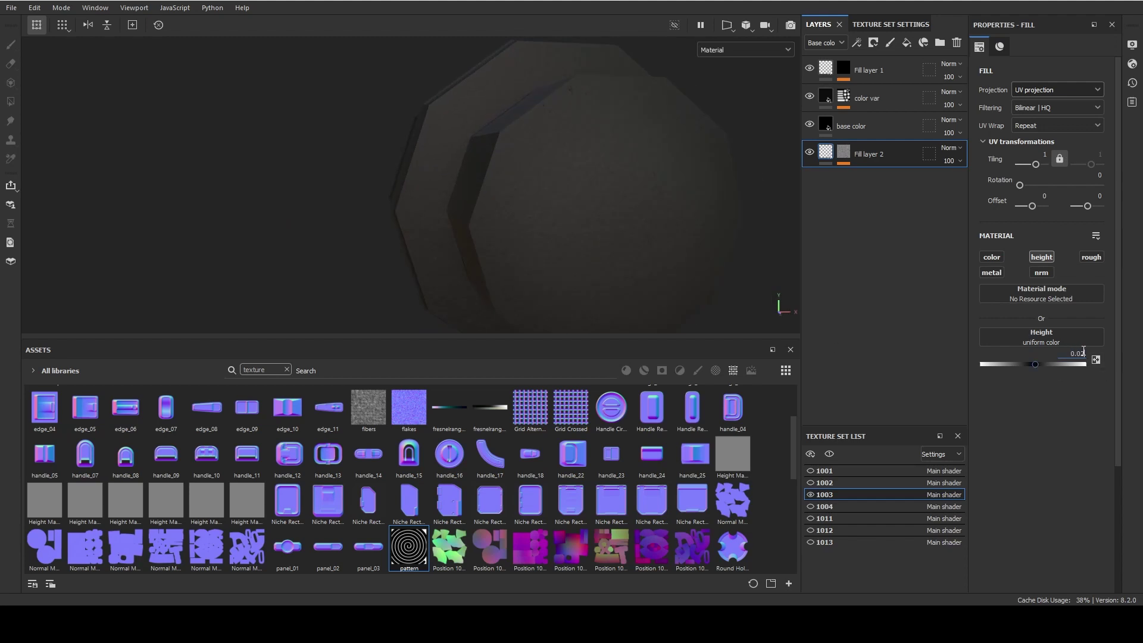
{"action": "mouse_move", "coordinate": [612, 204]}
{"action": "left_mouse_down", "text": "alt"}
{"action": "mouse_move", "coordinate": [469, 179]}
{"action": "mouse_move", "coordinate": [490, 194]}
{"action": "left_mouse_up", "text": "alt"}
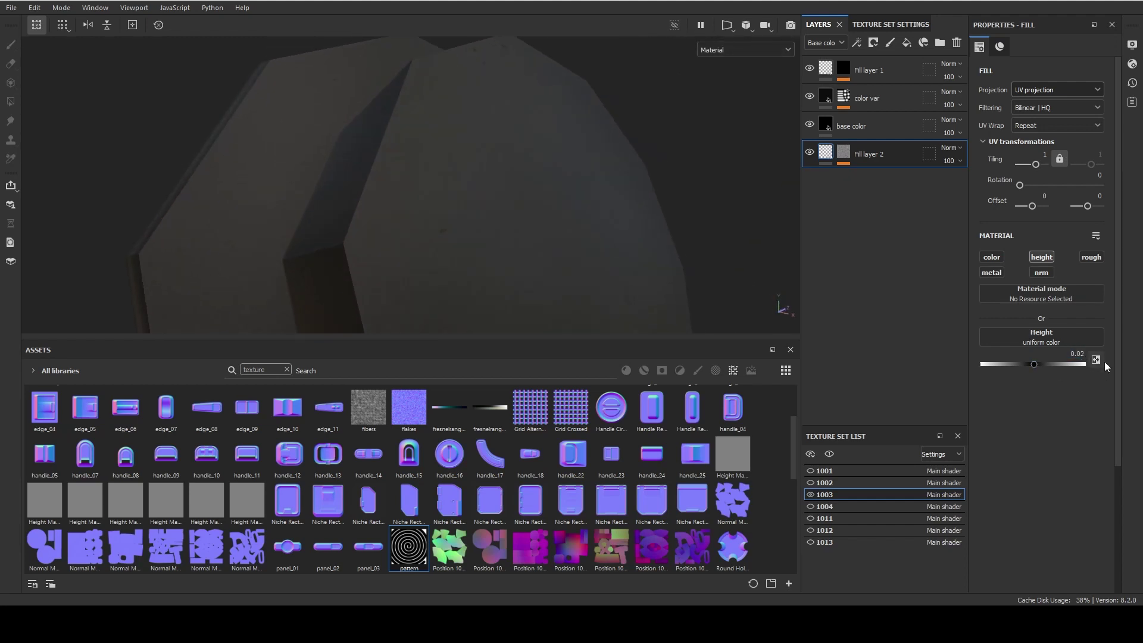
{"action": "type", "text": ".3"}
{"action": "key", "text": "Return"}
{"action": "type", "text": "04"}
{"action": "key", "text": "Return"}
{"action": "mouse_move", "coordinate": [595, 226]}
{"action": "left_mouse_down", "text": "alt"}
{"action": "mouse_move", "coordinate": [556, 263]}
{"action": "mouse_move", "coordinate": [456, 316]}
{"action": "mouse_move", "coordinate": [423, 194]}
{"action": "mouse_move", "coordinate": [505, 273]}
{"action": "mouse_move", "coordinate": [451, 237]}
{"action": "mouse_move", "coordinate": [544, 261]}
{"action": "mouse_move", "coordinate": [674, 202]}
{"action": "left_mouse_up", "text": "alt"}
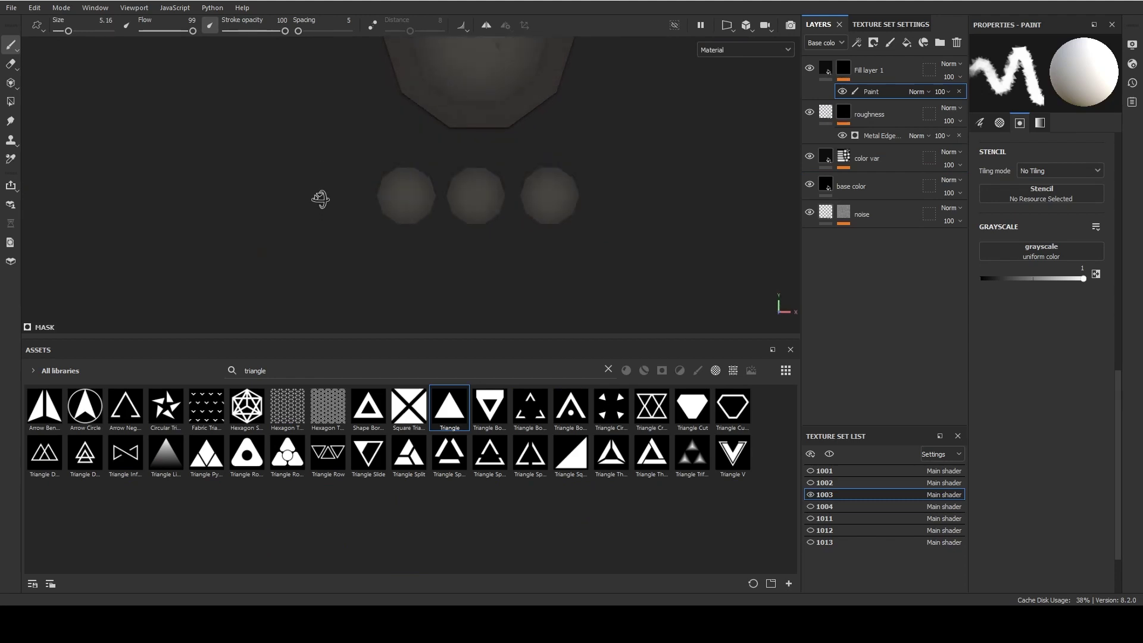
- Clear the triangle asset search and set the paint grayscale value to 1
{"action": "scroll", "coordinate": [320, 201], "scroll_direction": "up", "scroll_amount": 5}
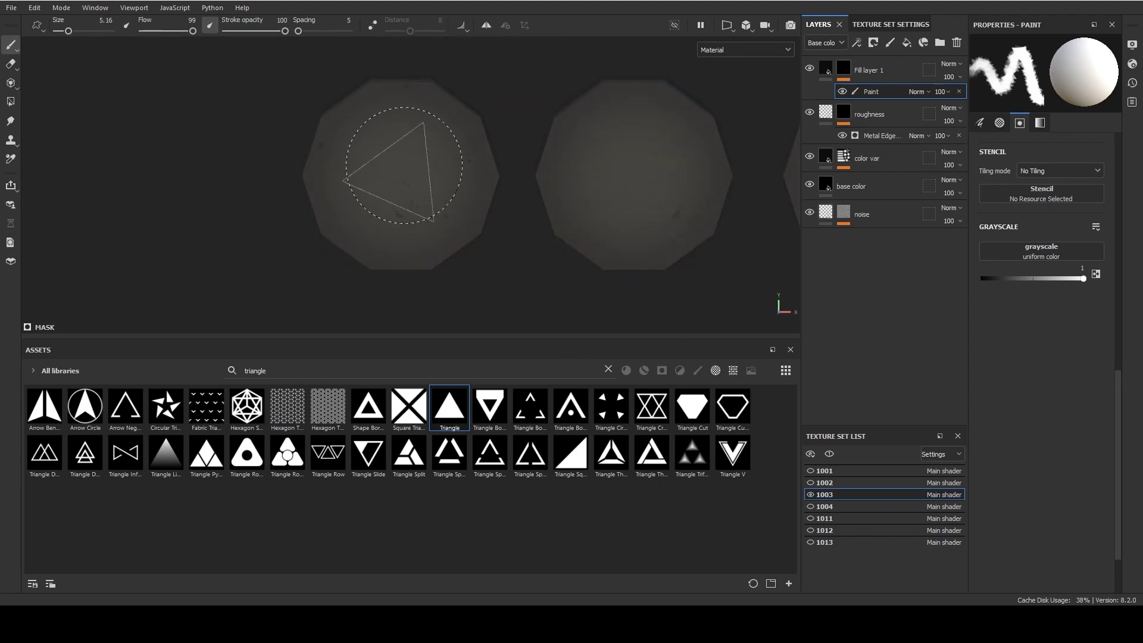
{"action": "scroll", "coordinate": [268, 225], "scroll_direction": "down", "scroll_amount": 3}
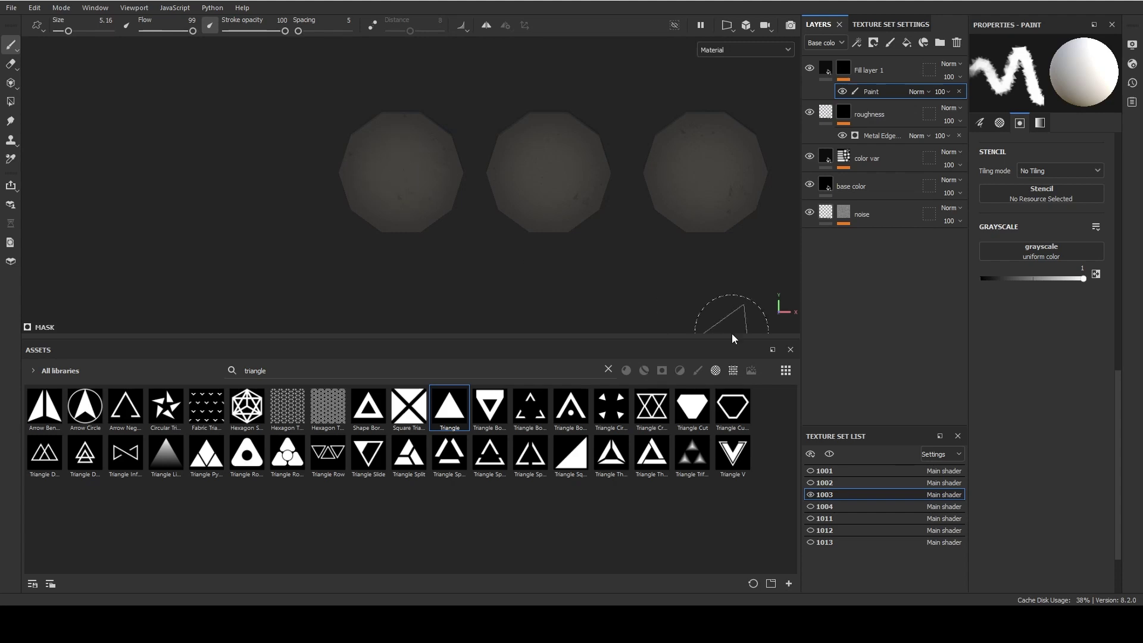
{"action": "left_click", "coordinate": [608, 369]}
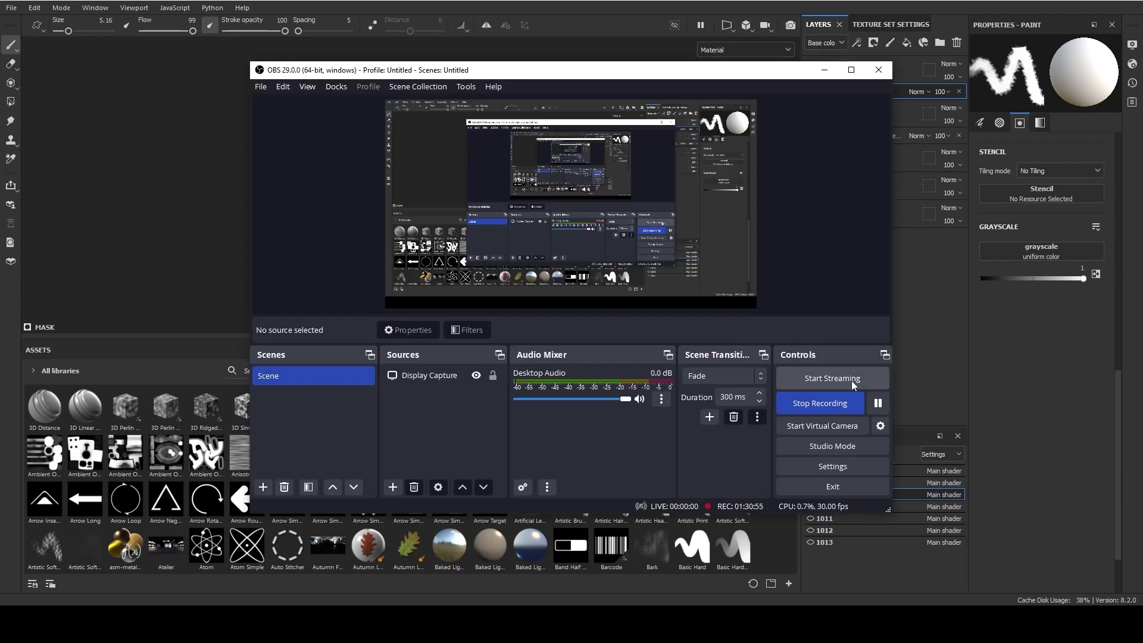
{"action": "scroll", "coordinate": [384, 197], "scroll_direction": "down", "scroll_amount": 3}
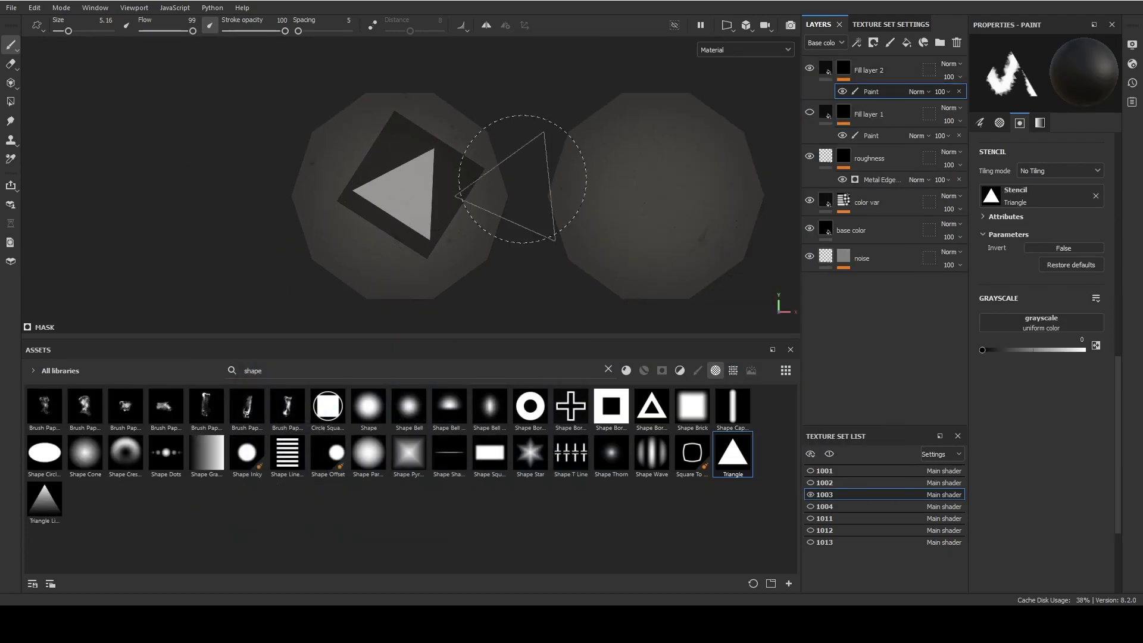
{"action": "scroll", "coordinate": [1105, 268], "scroll_direction": "up", "scroll_amount": 2}
{"action": "left_click_drag", "start_coordinate": [1068, 421], "coordinate": [1093, 422]}
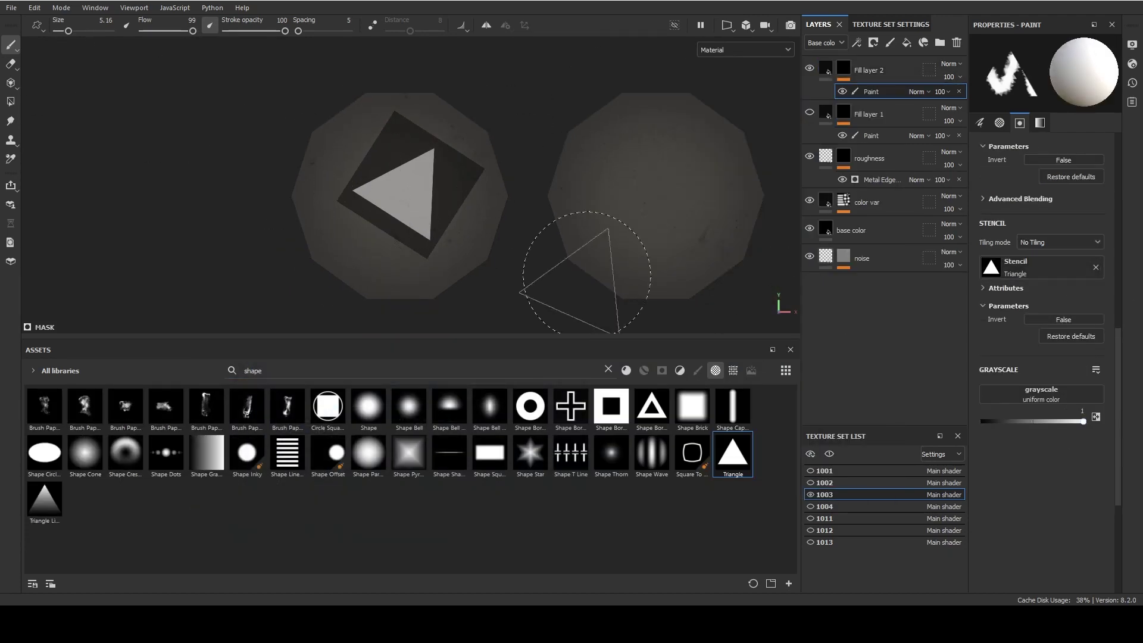
{"action": "scroll", "coordinate": [408, 217], "scroll_direction": "up", "scroll_amount": 1}
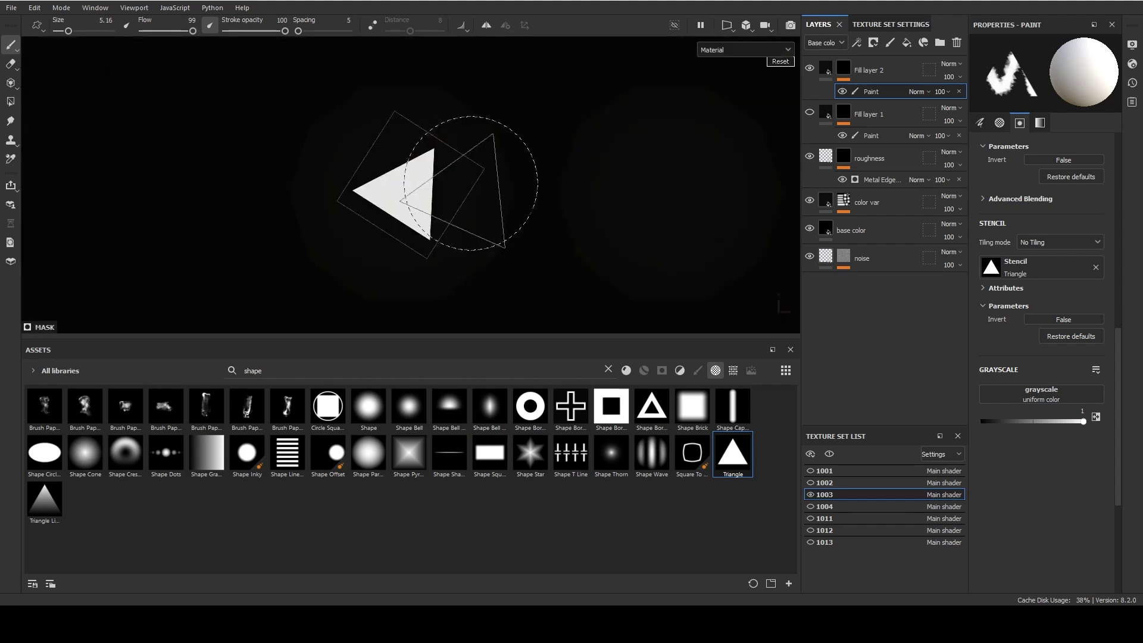
- Enlarge and rotate the triangle stencil into an arrow orientation
{"action": "right_click_drag", "start_coordinate": [469, 179], "coordinate": [522, 186]}
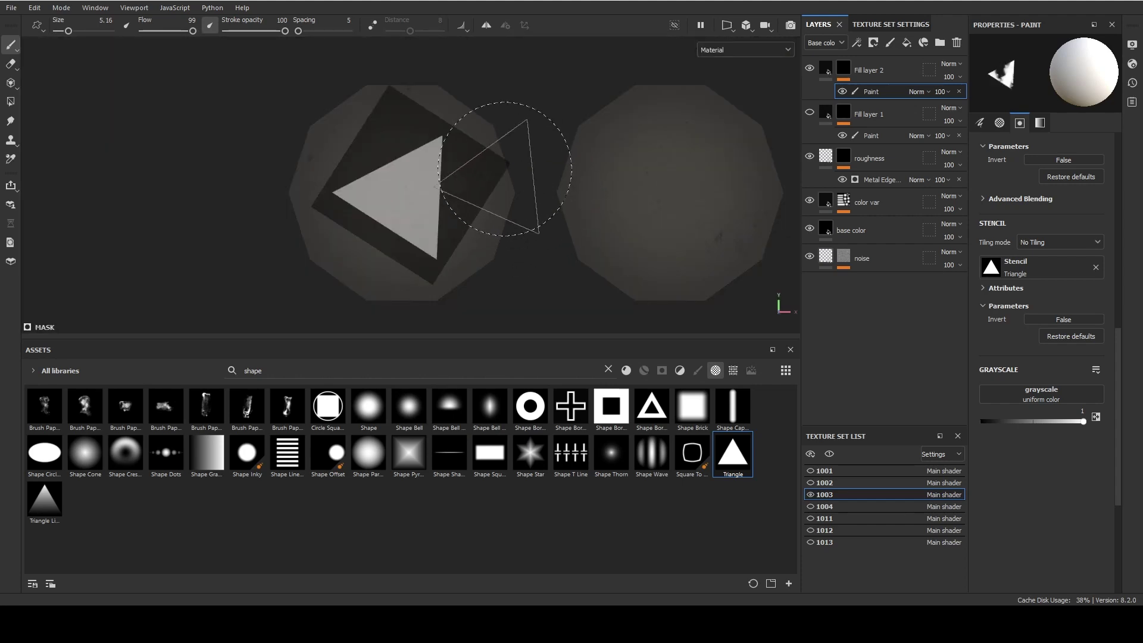
{"action": "left_click_drag", "start_coordinate": [522, 186], "coordinate": [529, 173]}
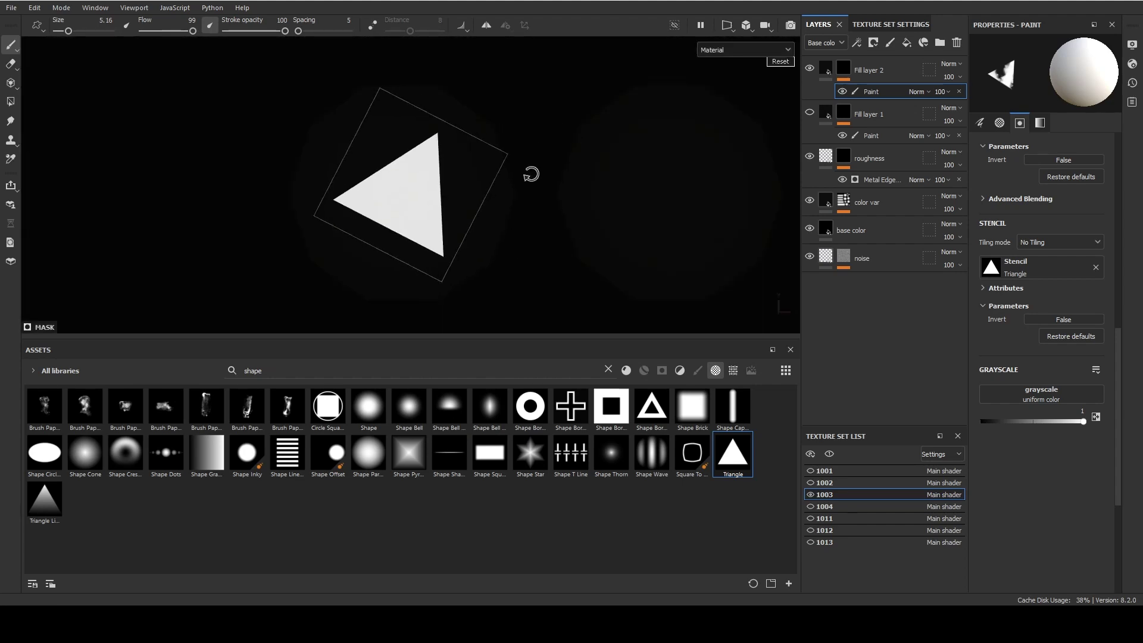
{"action": "left_click_drag", "start_coordinate": [534, 177], "coordinate": [520, 184]}
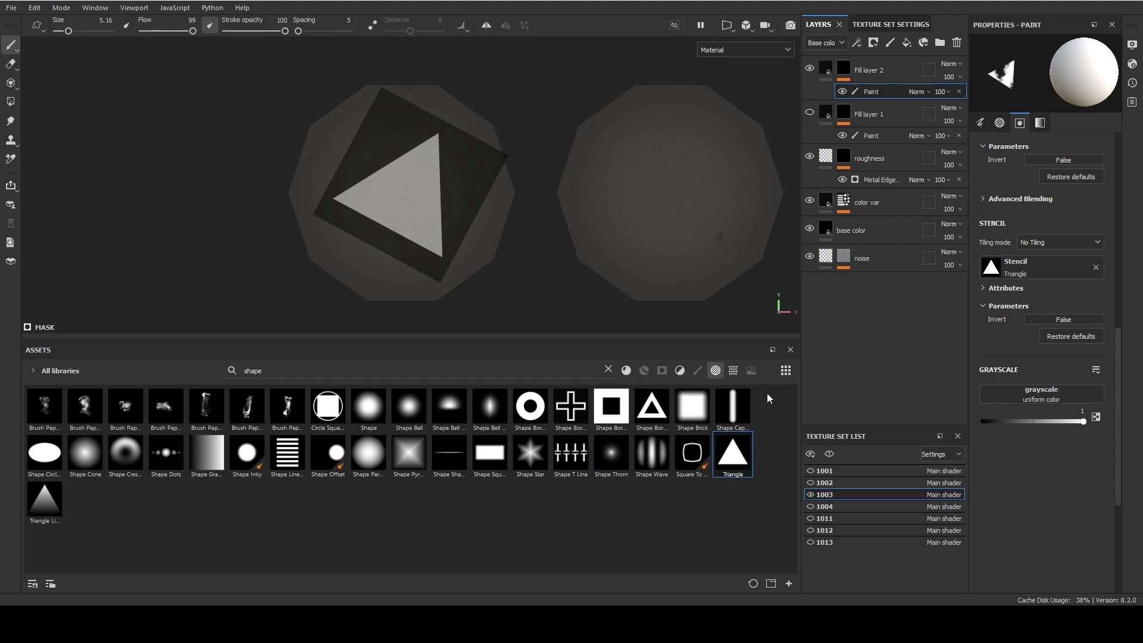
- Load the saved new_tool brush preset, then enlarge and tilt the triangle stencil
{"action": "left_click", "coordinate": [698, 371]}
{"action": "type", "text": "tool"}
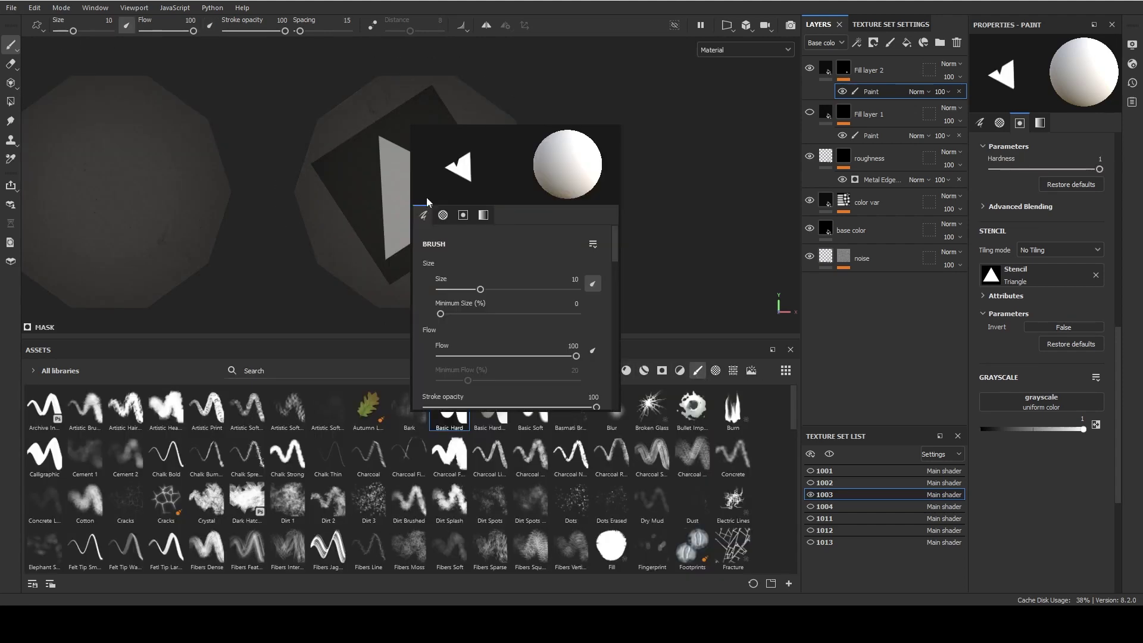
{"action": "left_click", "coordinate": [691, 407]}
{"action": "right_click_drag", "start_coordinate": [473, 178], "coordinate": [426, 180]}
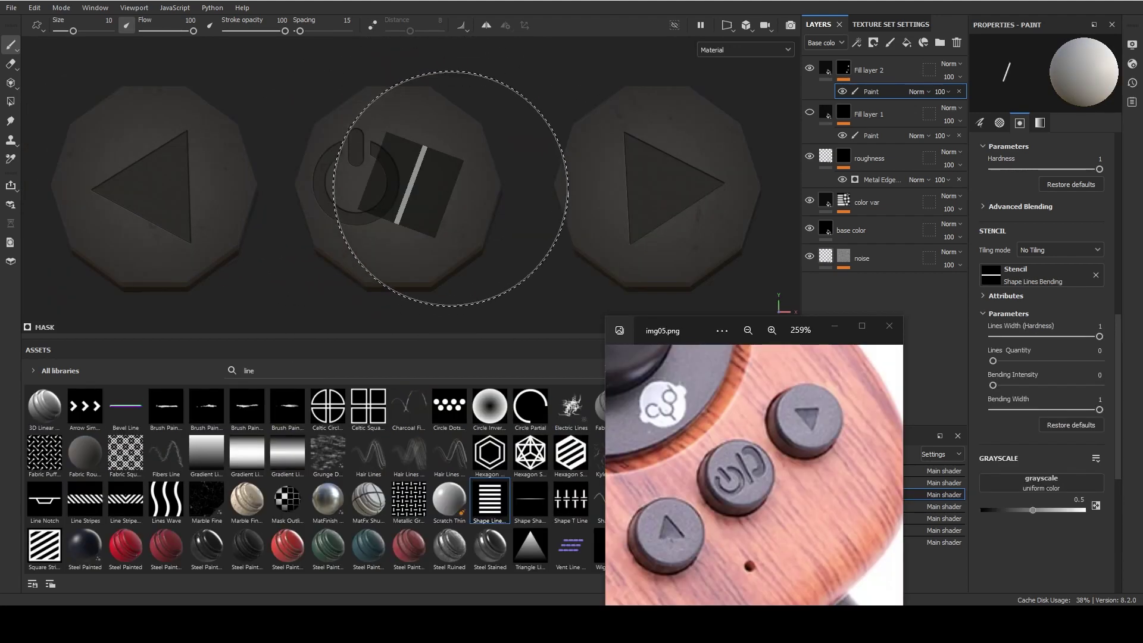
{"action": "key", "text": "s"}
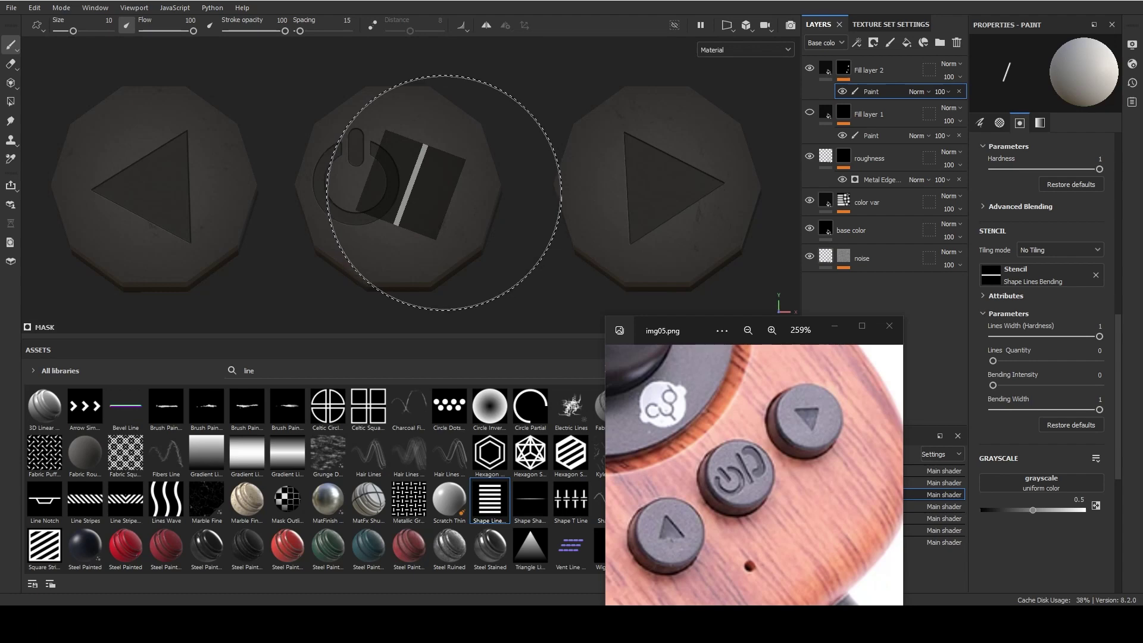
- Rotate the line stencil to angle across the middle button beside its power symbol
{"action": "key", "text": "s"}
{"action": "left_click_drag", "start_coordinate": [446, 189], "coordinate": [425, 206]}
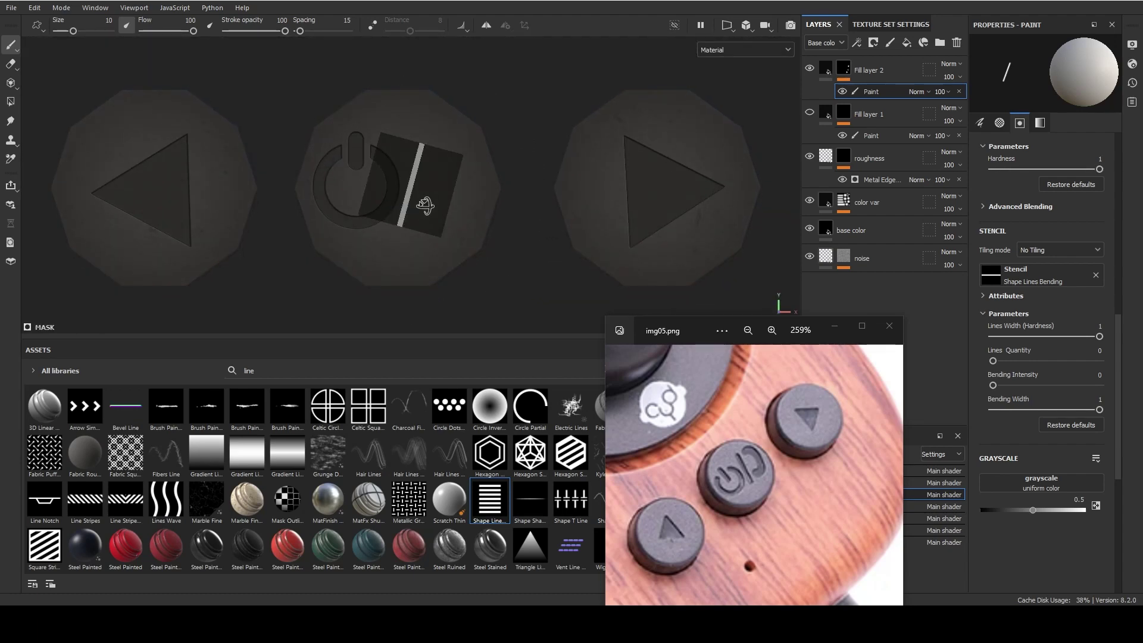
{"action": "key", "text": "s"}
{"action": "left_click_drag", "start_coordinate": [443, 191], "coordinate": [441, 189]}
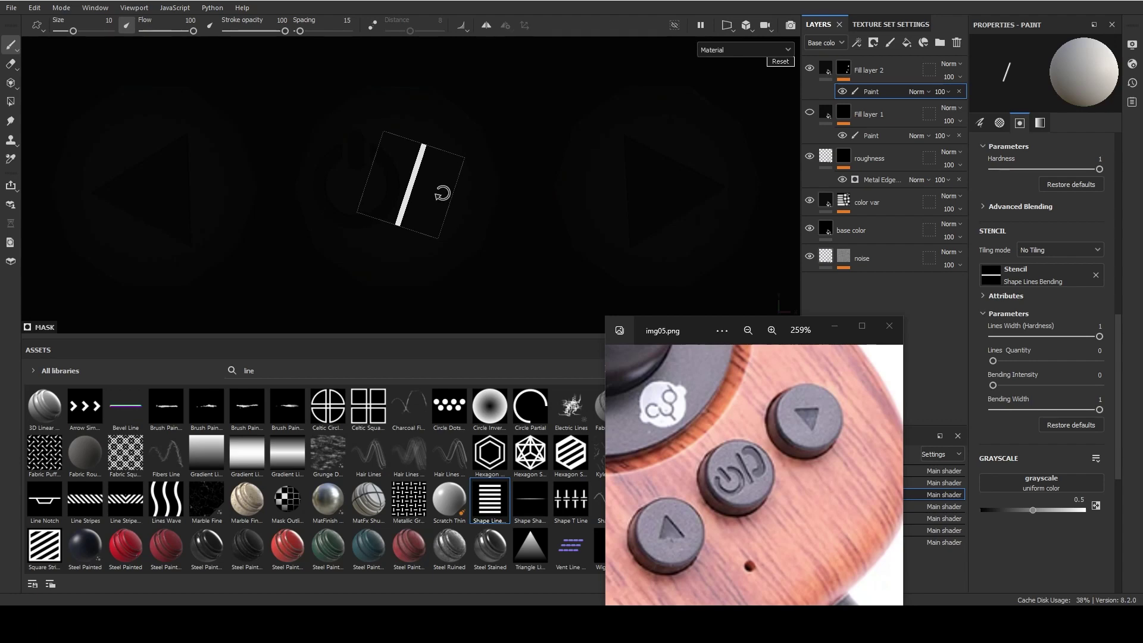
{"action": "key", "text": "s"}
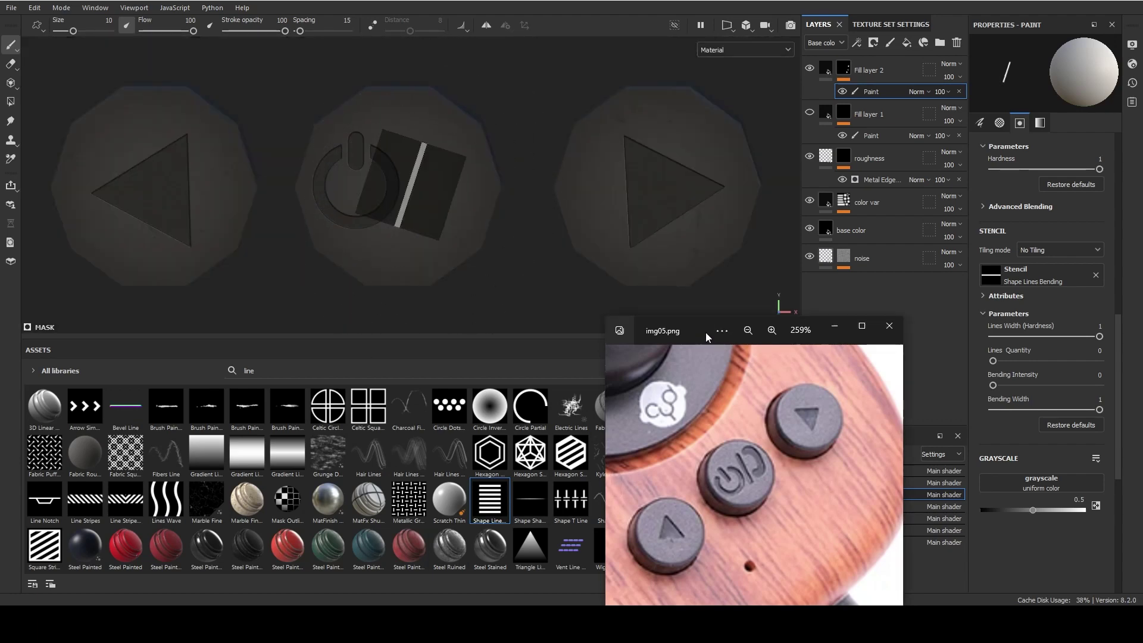
- Move the reference viewer aside and search the assets for 'call'
{"action": "left_click_drag", "start_coordinate": [705, 336], "coordinate": [868, 318]}
{"action": "double_click", "coordinate": [382, 370]}
{"action": "type", "text": "call"}
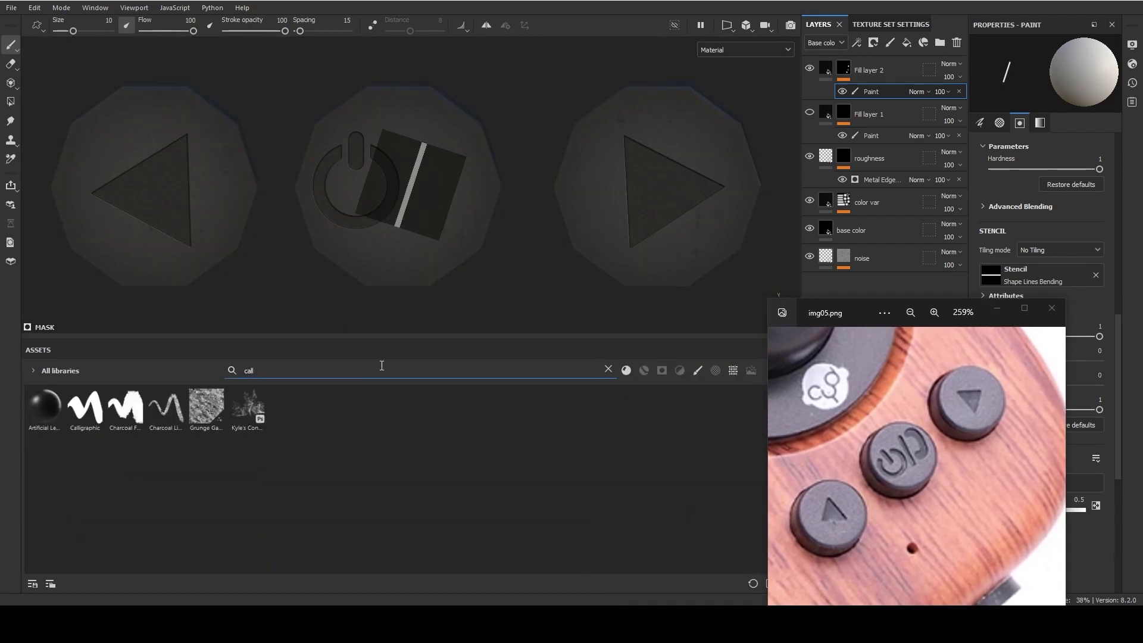
- Search the web for 'call icon' and preview a phone icon image
{"action": "key", "text": "super+1"}
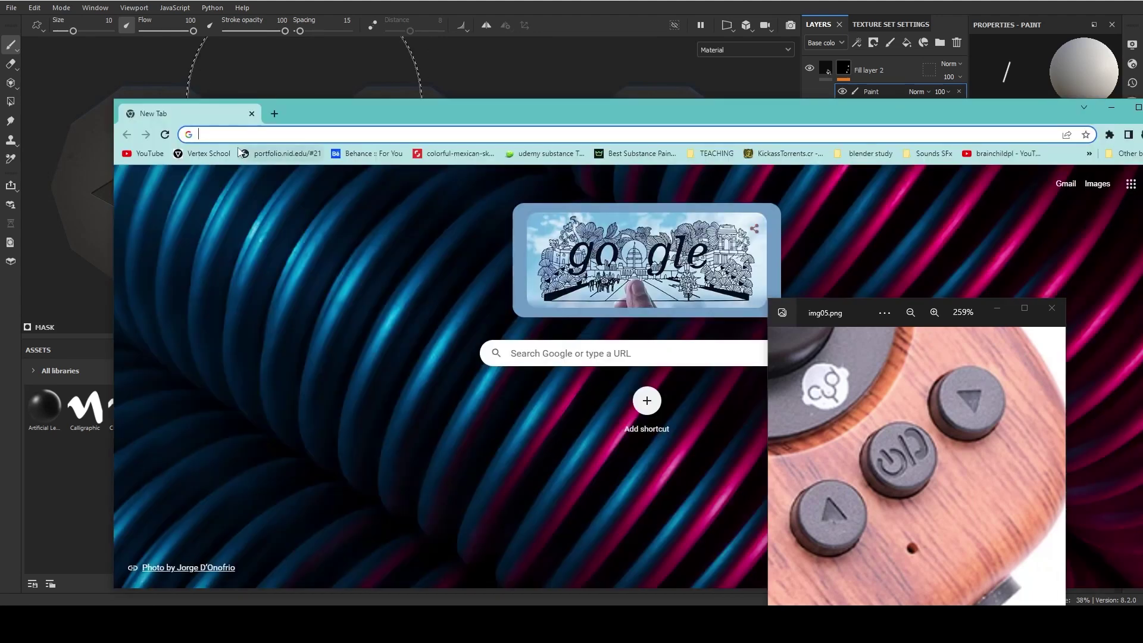
{"action": "type", "text": "call icon"}
{"action": "key", "text": "Return"}
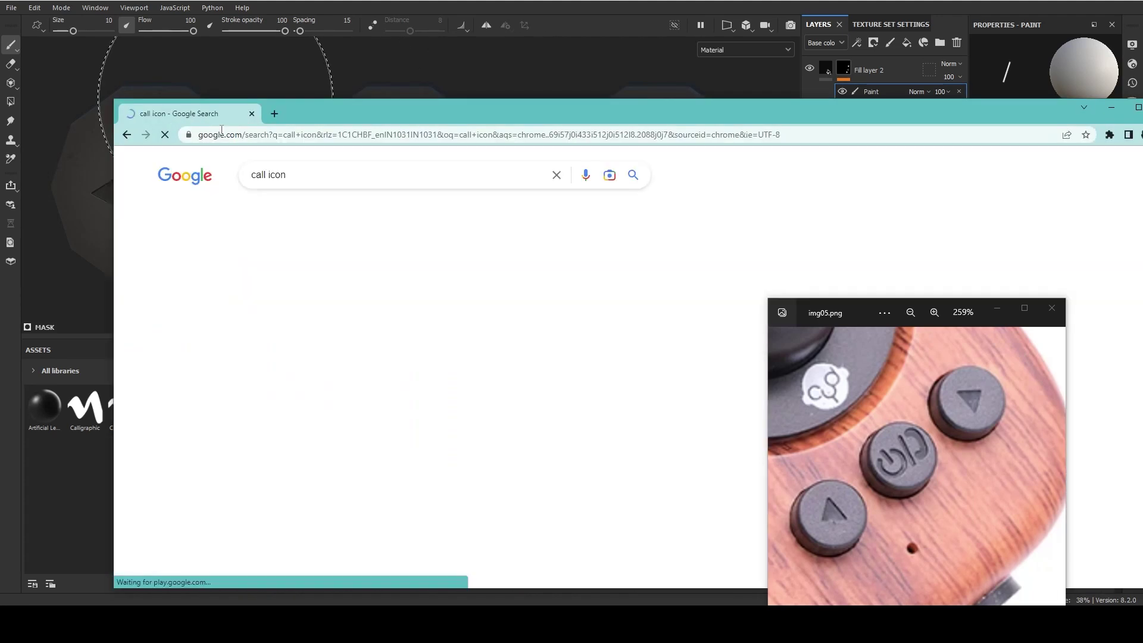
{"action": "left_click", "coordinate": [449, 344]}
- Open the phone icon full-size and save it as call icon.png in references
{"action": "right_click", "coordinate": [774, 269]}
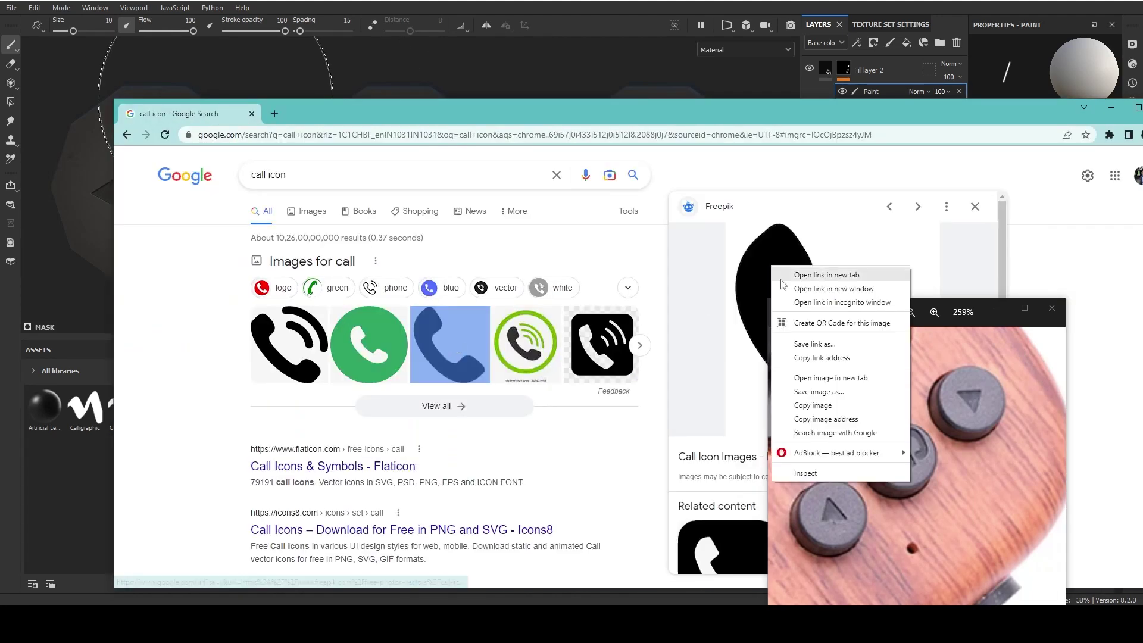
{"action": "left_click", "coordinate": [830, 377]}
{"action": "right_click", "coordinate": [658, 379]}
{"action": "left_click", "coordinate": [685, 410]}
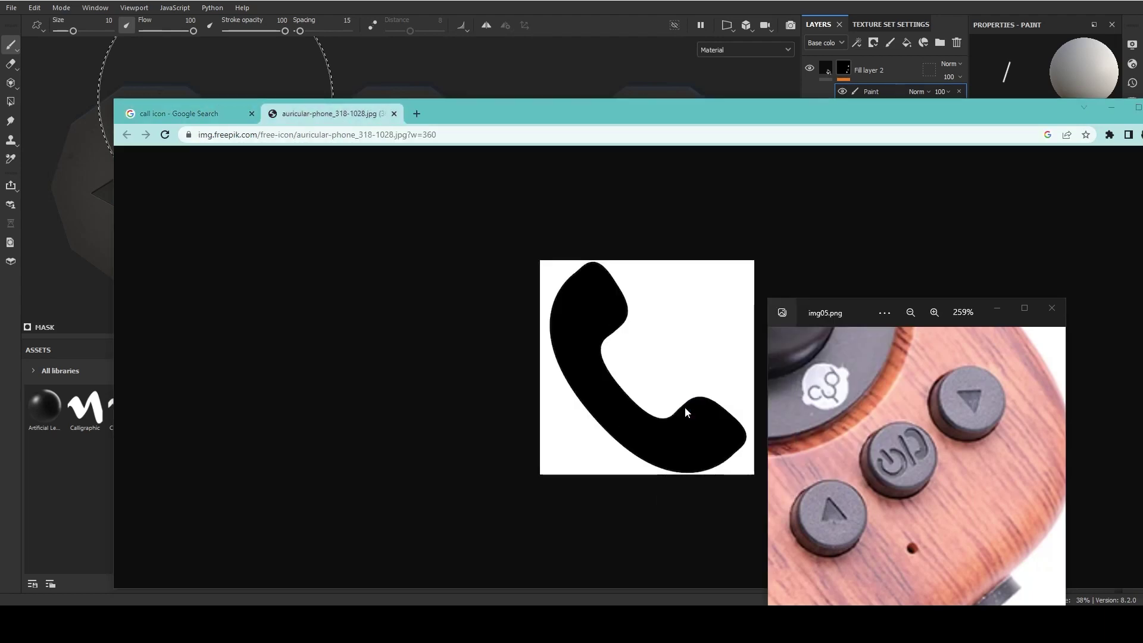
{"action": "key", "text": "Return"}
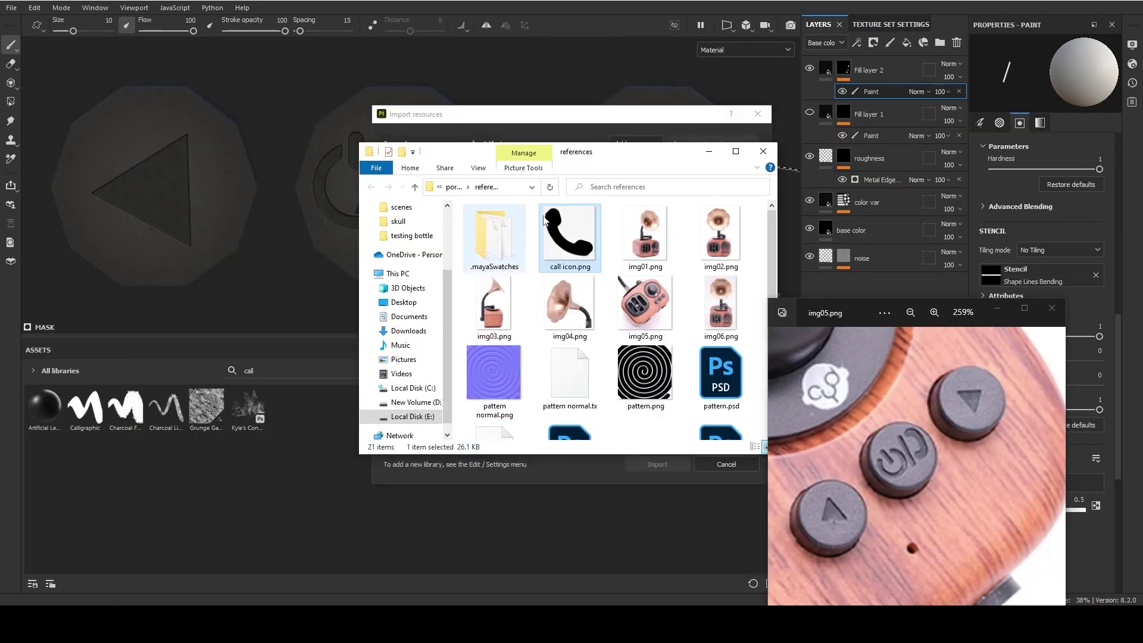
- Import call icon.png into the project as a texture
{"action": "left_click_drag", "start_coordinate": [543, 221], "coordinate": [714, 183]}
{"action": "left_click", "coordinate": [704, 187]}
{"action": "left_click", "coordinate": [731, 230]}
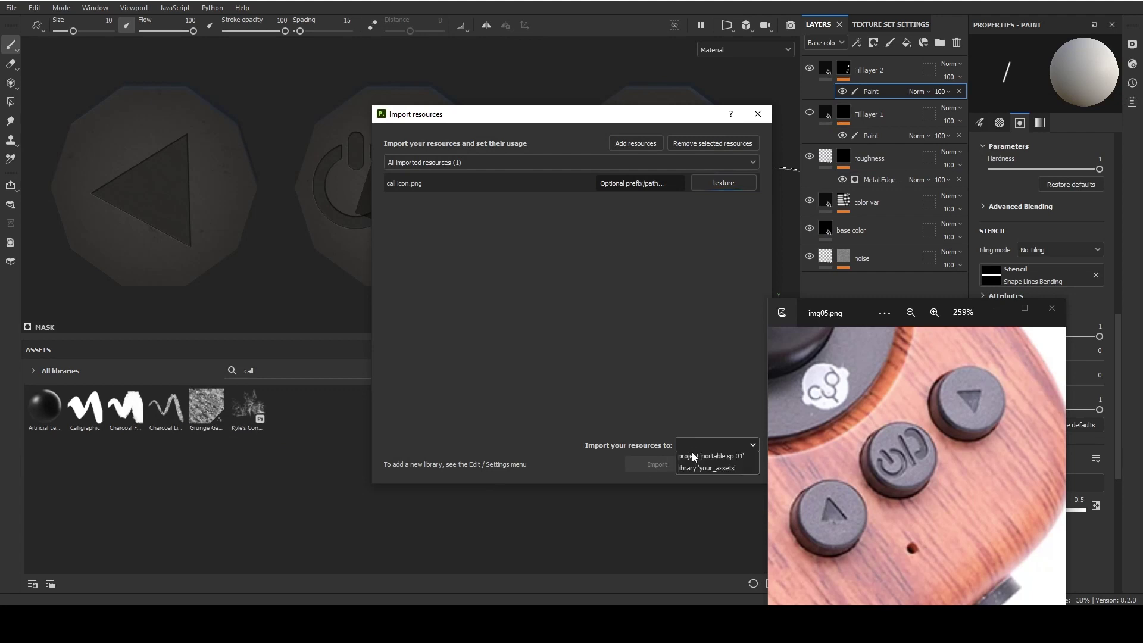
{"action": "left_click", "coordinate": [647, 467]}
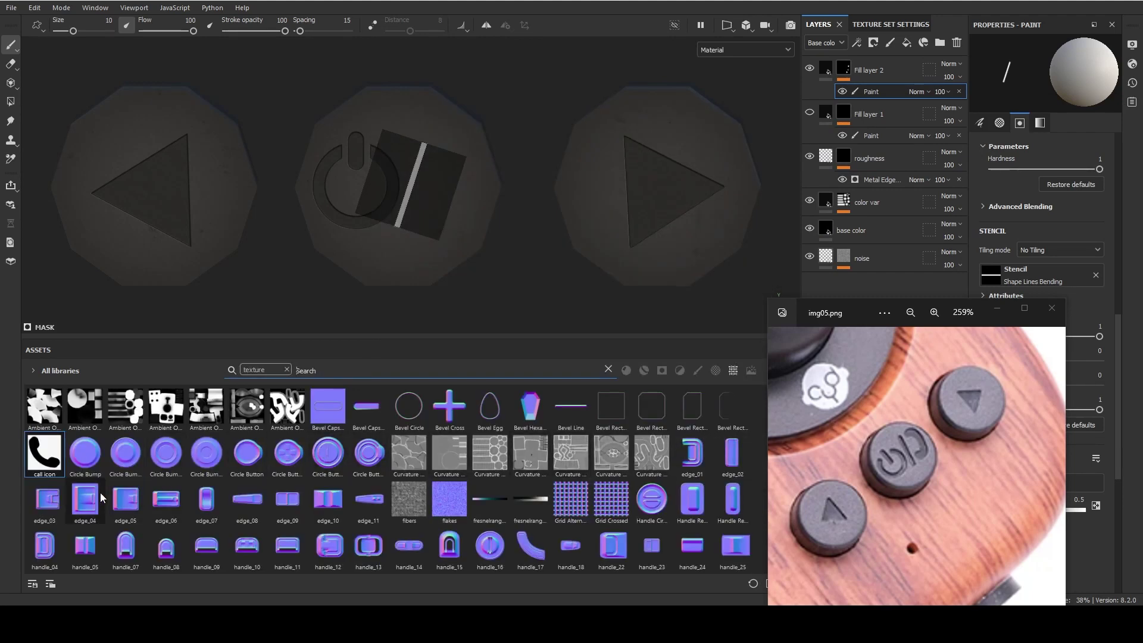
{"action": "mouse_move", "coordinate": [43, 455]}
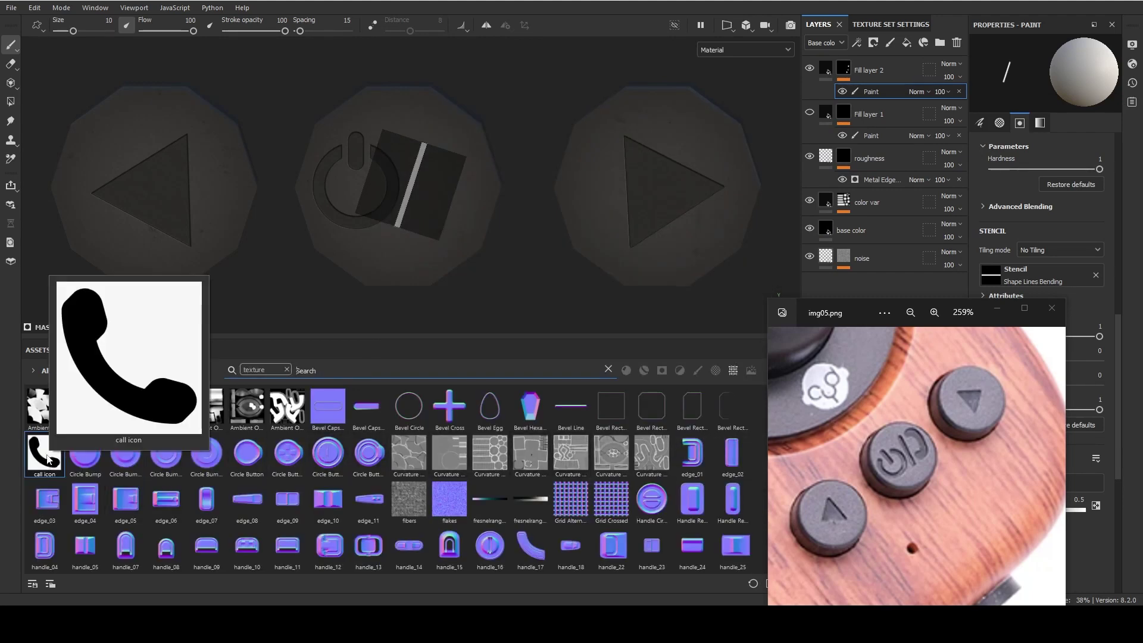
- Try the call icon as the brush stencil, clear it, and begin searching Windows for Photoshop
{"action": "left_click_drag", "start_coordinate": [47, 459], "coordinate": [991, 275]}
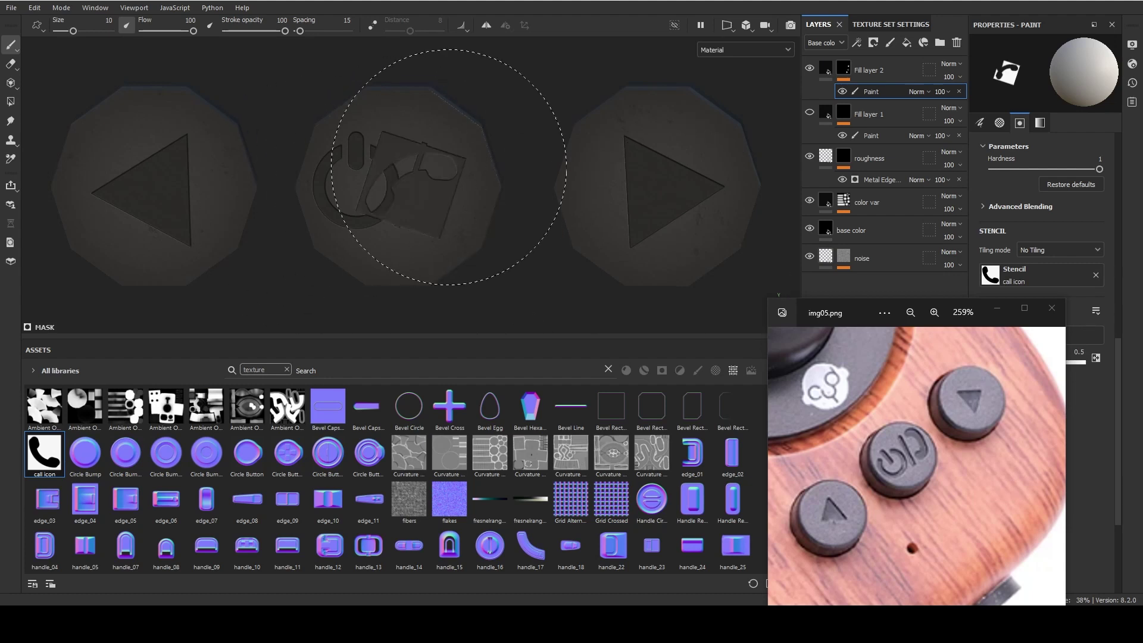
{"action": "left_click", "coordinate": [1095, 274]}
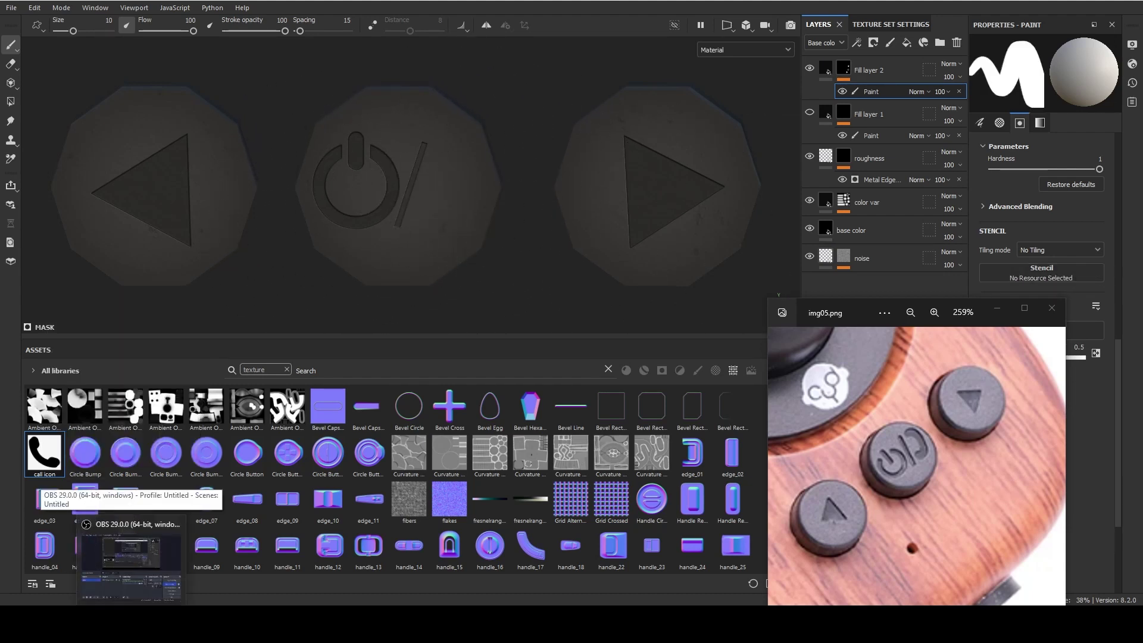
{"action": "key", "text": "super"}
{"action": "type", "text": "p"}
{"action": "type", "text": "a"}
{"action": "key", "text": "BackSpace"}
- Launch Photoshop 2021 from the Windows search
{"action": "type", "text": "ho"}
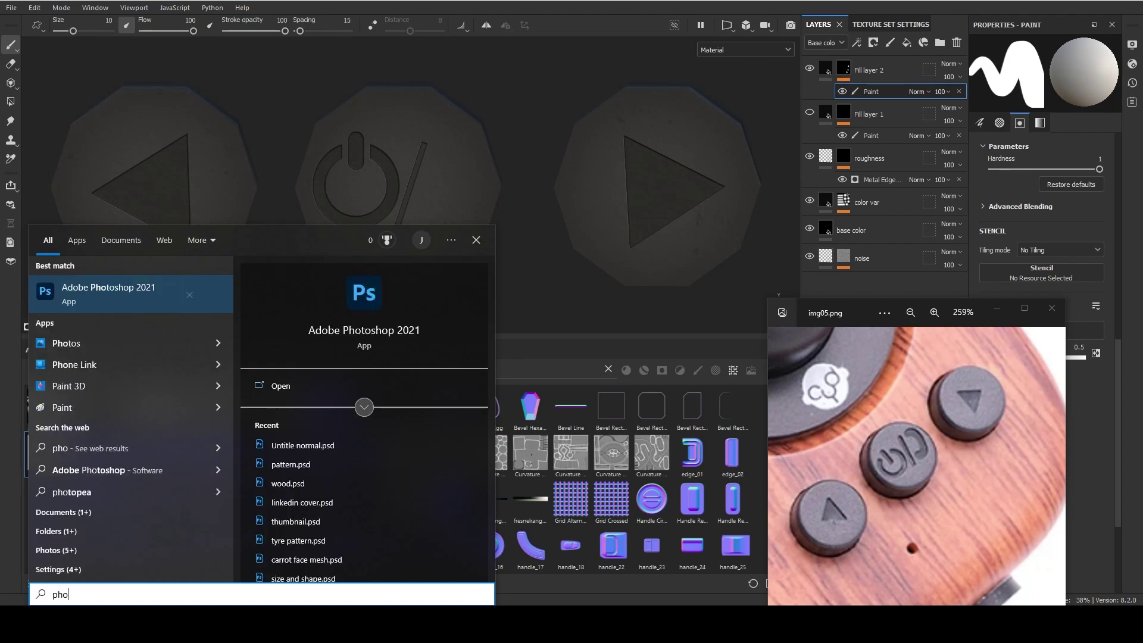
{"action": "key", "text": "Return"}
{"action": "left_click", "coordinate": [190, 559]}
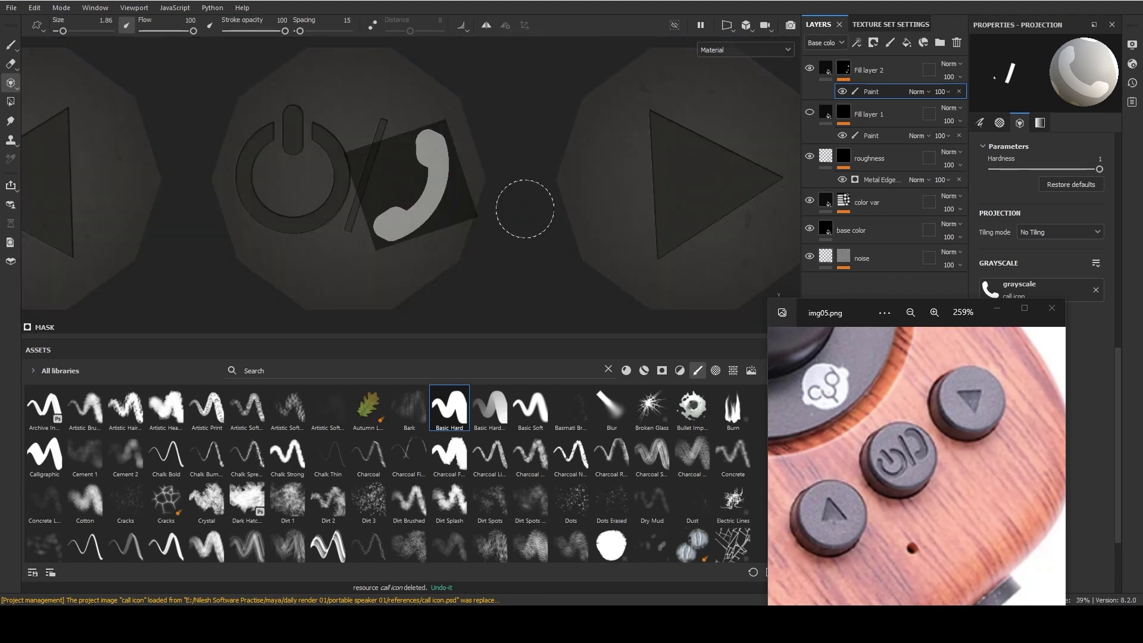
- Stamp the phone icon onto the middle button and delete Fill layer 1
{"action": "left_click", "coordinate": [437, 171]}
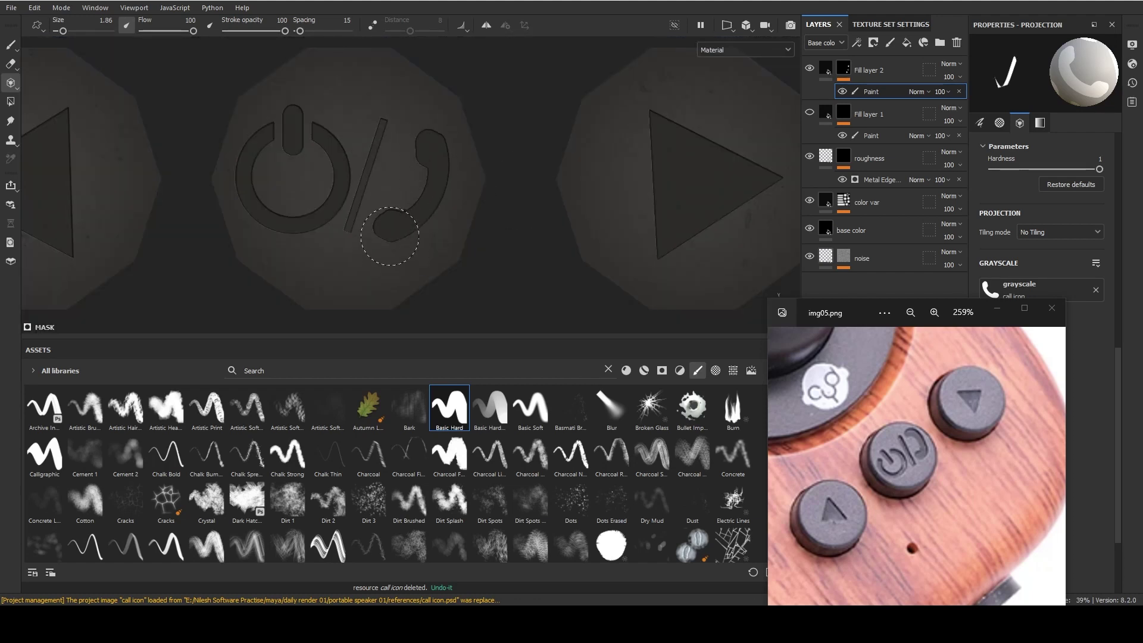
{"action": "left_click", "coordinate": [12, 45]}
{"action": "scroll", "coordinate": [908, 420], "scroll_direction": "down", "scroll_amount": 3}
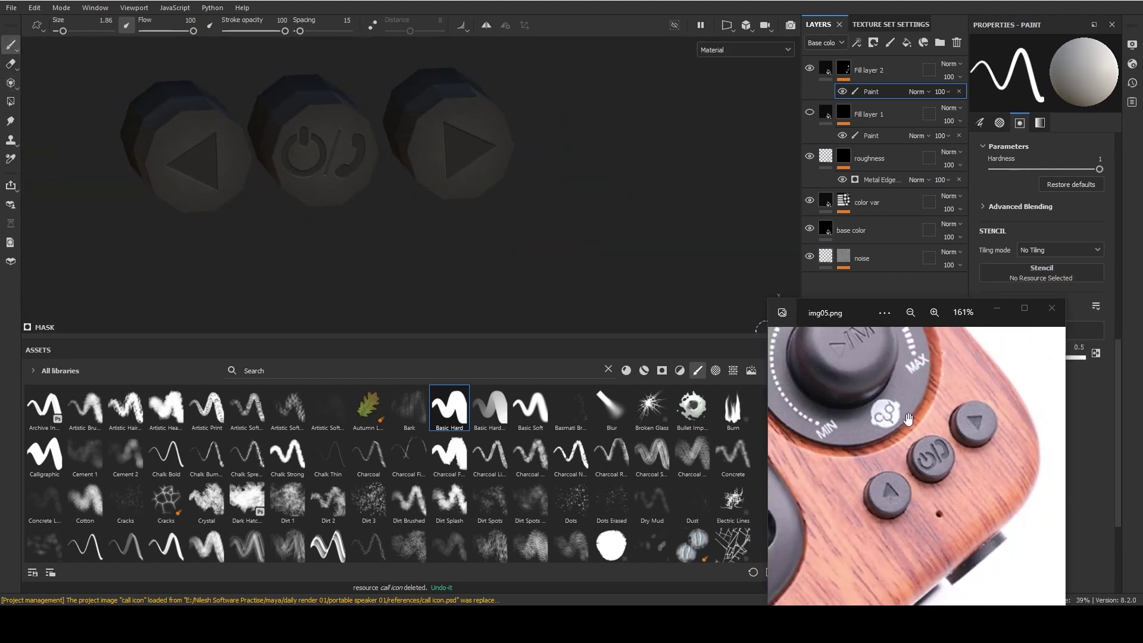
{"action": "left_click", "coordinate": [869, 114]}
{"action": "left_click", "coordinate": [957, 43]}
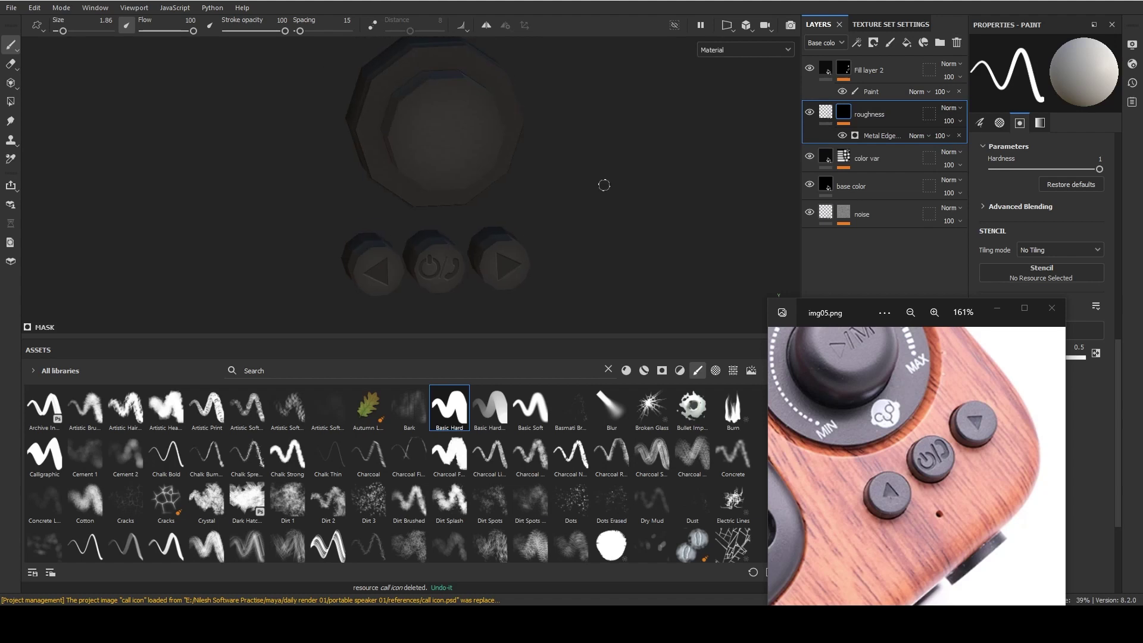
- Rename Fill layer 2 to 'icons set 1' and duplicate it
{"action": "mouse_move", "coordinate": [583, 186]}
{"action": "left_mouse_down", "text": "alt"}
{"action": "mouse_move", "coordinate": [588, 215]}
{"action": "mouse_move", "coordinate": [586, 202]}
{"action": "left_mouse_up", "text": "alt"}
{"action": "left_click", "coordinate": [881, 75]}
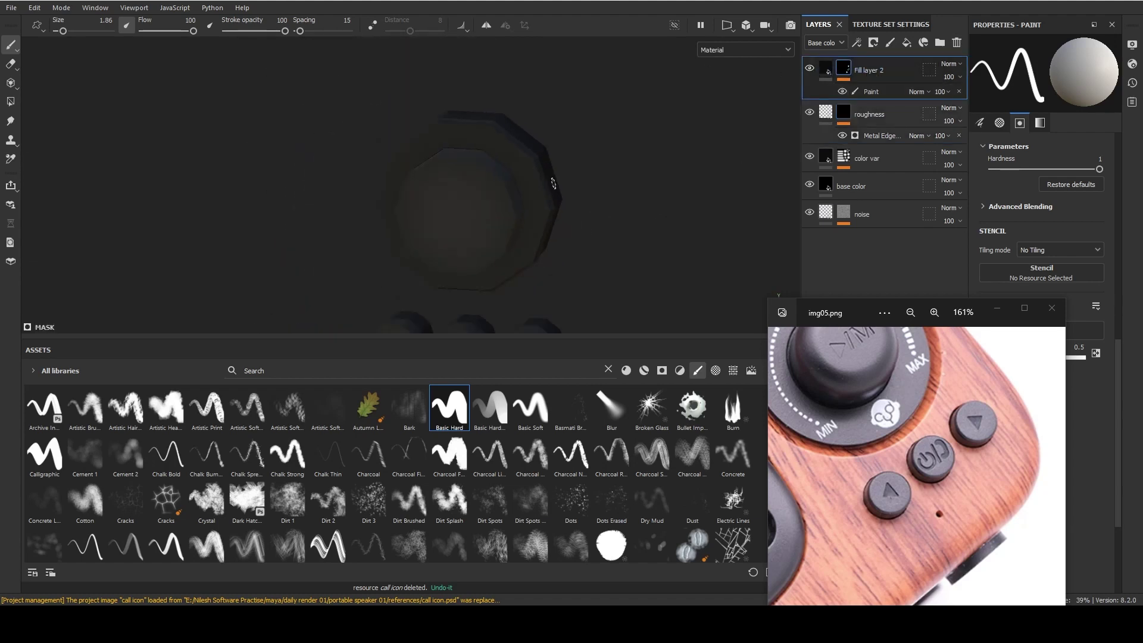
{"action": "double_click", "coordinate": [868, 71]}
{"action": "type", "text": "icons set 1"}
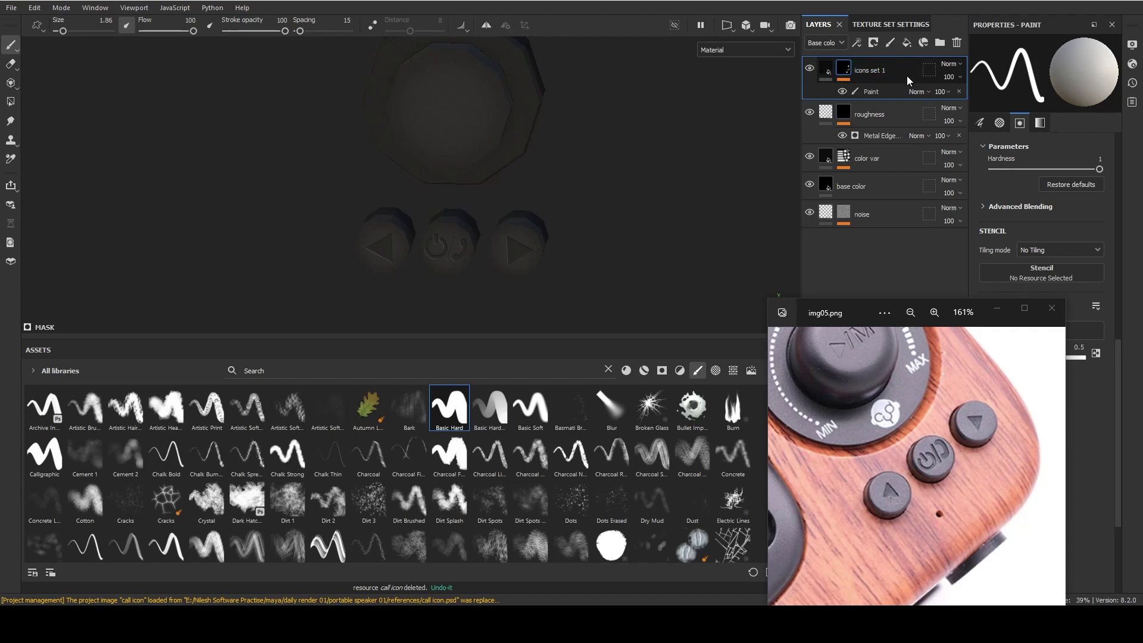
{"action": "key", "text": "ctrl+d"}
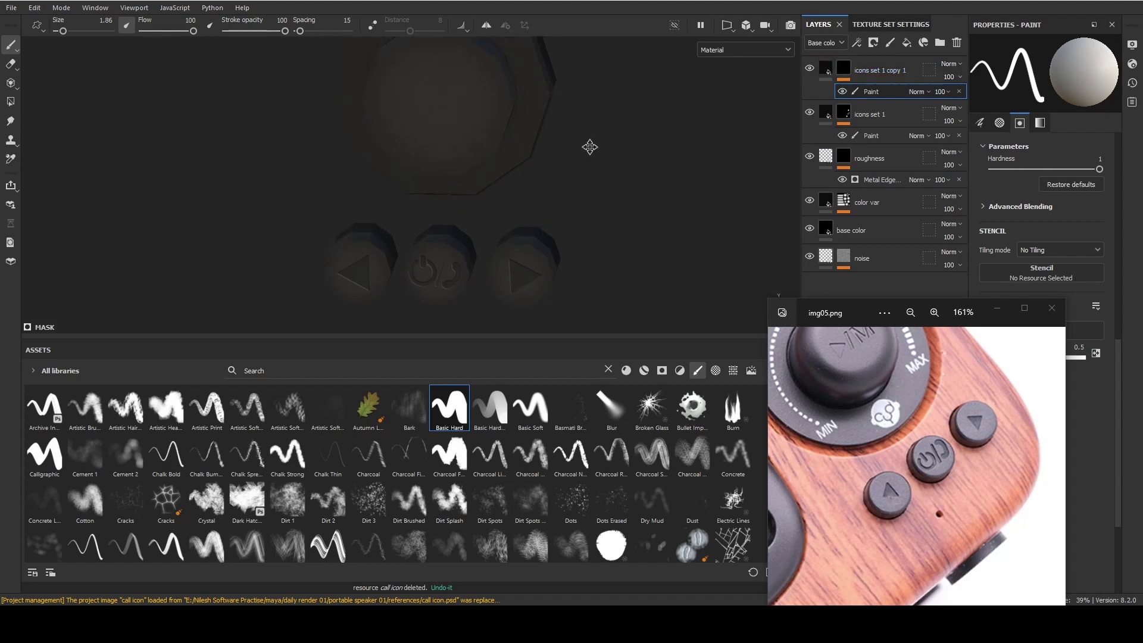
- Face the octagonal button, switch to projection painting, and search assets for triangle
{"action": "left_click_drag", "start_coordinate": [592, 128], "coordinate": [576, 203], "text": "alt"}
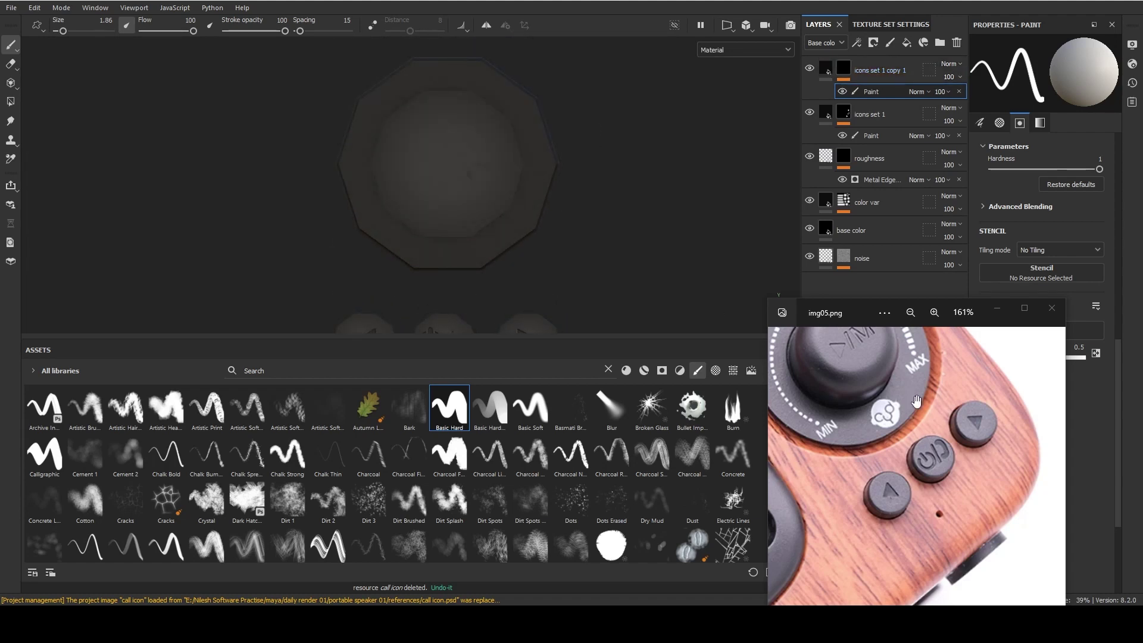
{"action": "left_click_drag", "start_coordinate": [893, 446], "coordinate": [900, 472]}
{"action": "left_click_drag", "start_coordinate": [846, 312], "coordinate": [799, 364]}
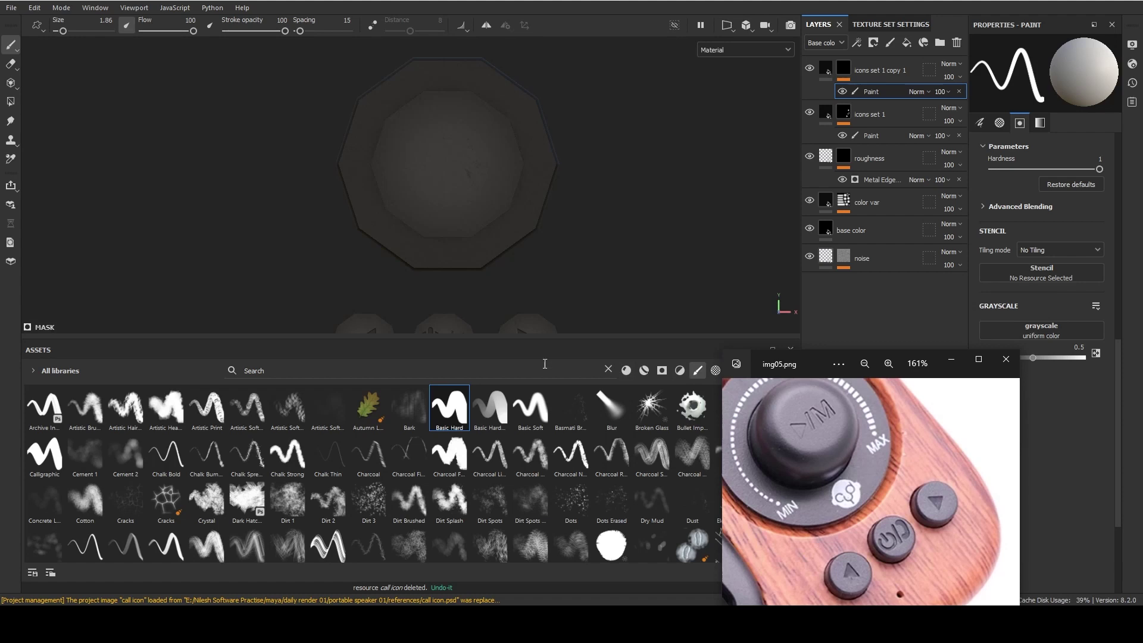
{"action": "left_click", "coordinate": [11, 83]}
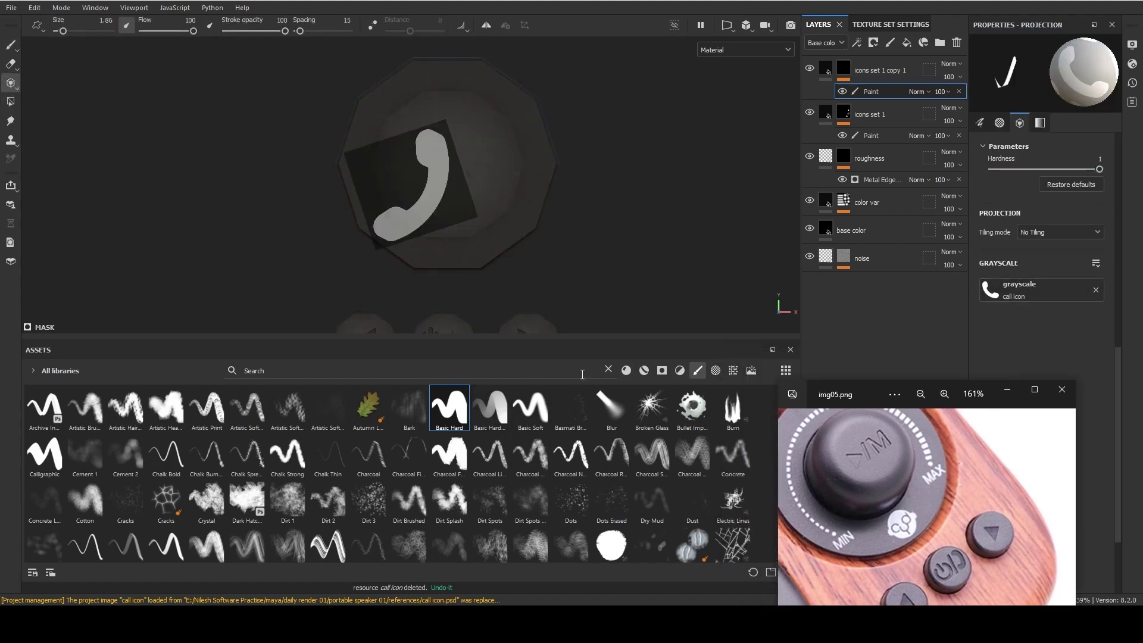
{"action": "type", "text": "trai"}
{"action": "key", "text": "BackSpace"}
{"action": "key", "text": "BackSpace"}
- Project the Triangle alpha, then rotate and position it on the octagonal button
{"action": "type", "text": "iang"}
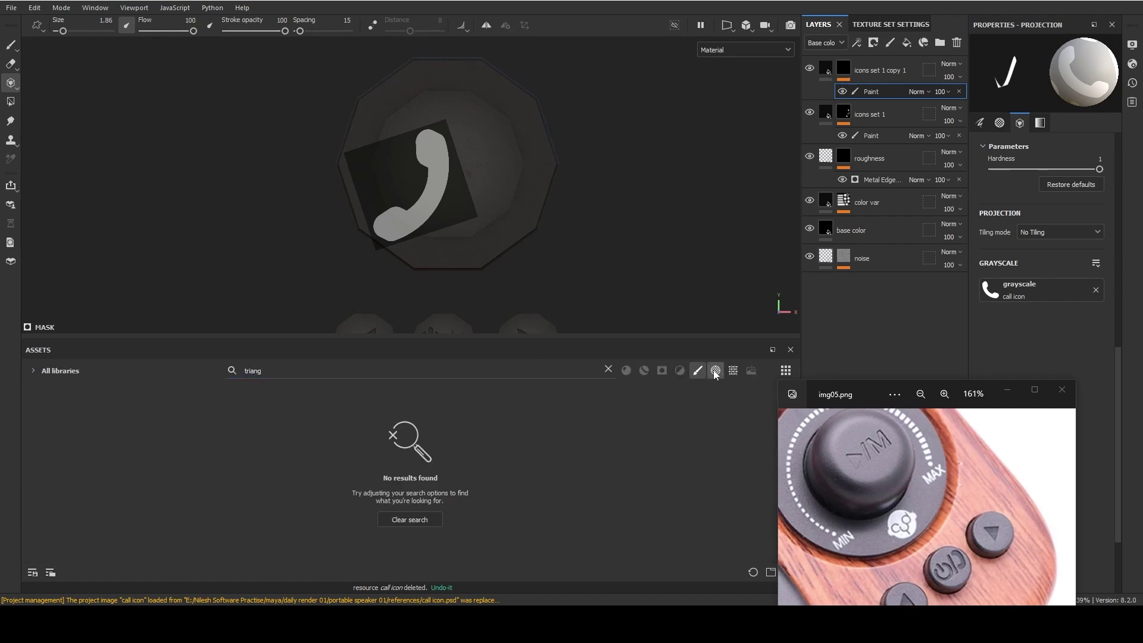
{"action": "left_click", "coordinate": [715, 372]}
{"action": "left_click_drag", "start_coordinate": [328, 406], "coordinate": [1012, 290]}
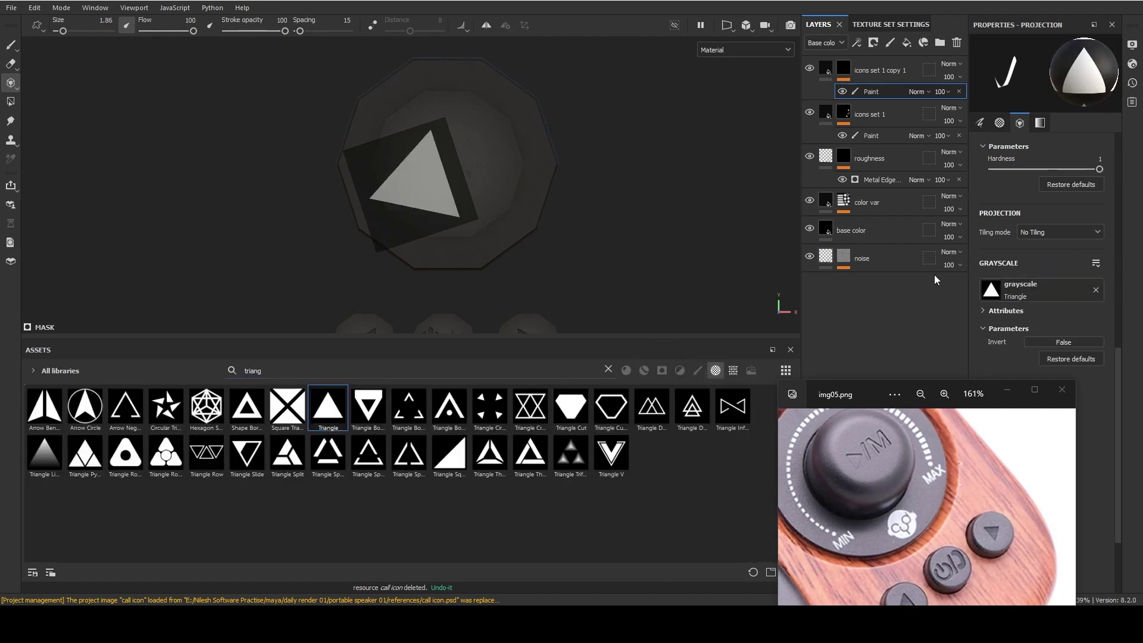
{"action": "left_click_drag", "start_coordinate": [513, 164], "coordinate": [582, 151]}
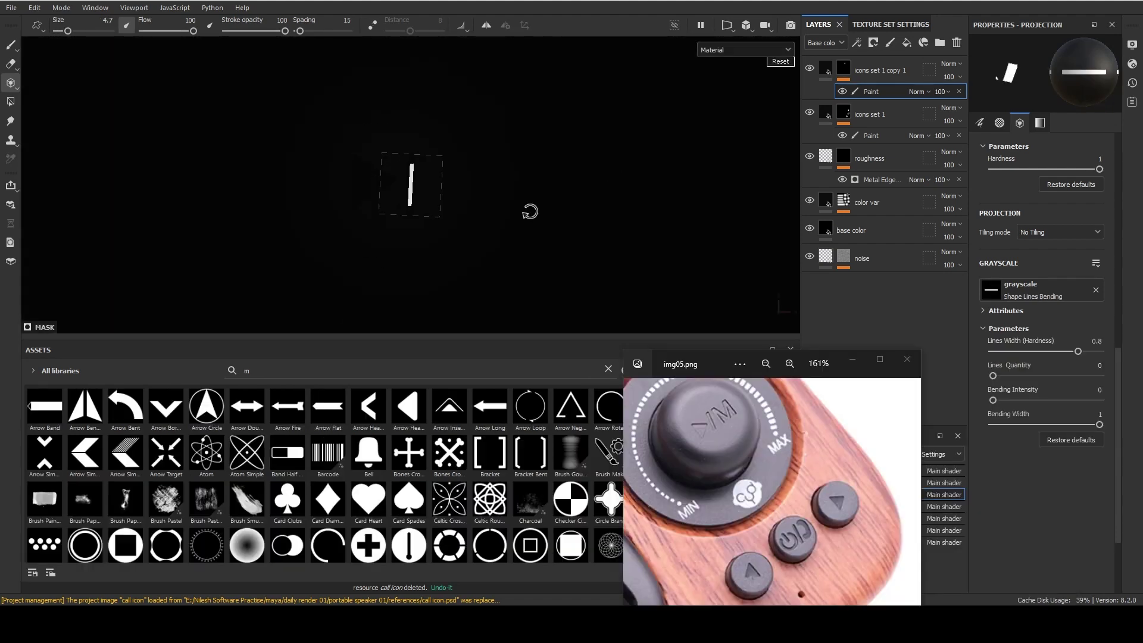
{"action": "mouse_move", "coordinate": [531, 205]}
{"action": "left_mouse_down"}
{"action": "mouse_move", "coordinate": [568, 195]}
{"action": "mouse_move", "coordinate": [549, 175]}
{"action": "left_mouse_up"}
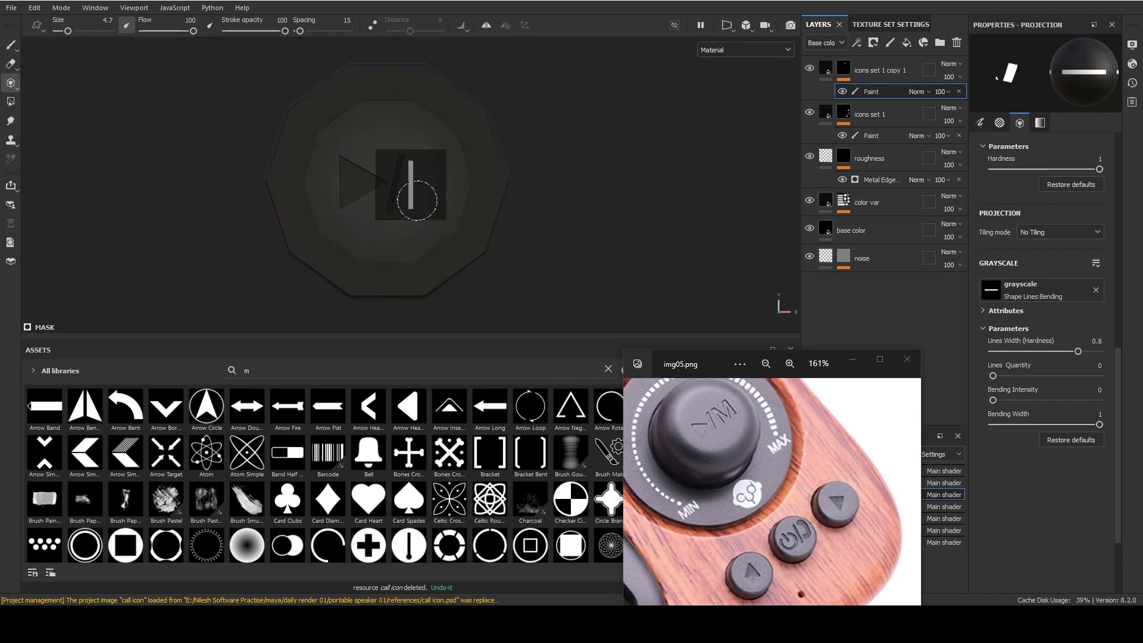
{"action": "middle_click_drag", "start_coordinate": [565, 186], "coordinate": [539, 187]}
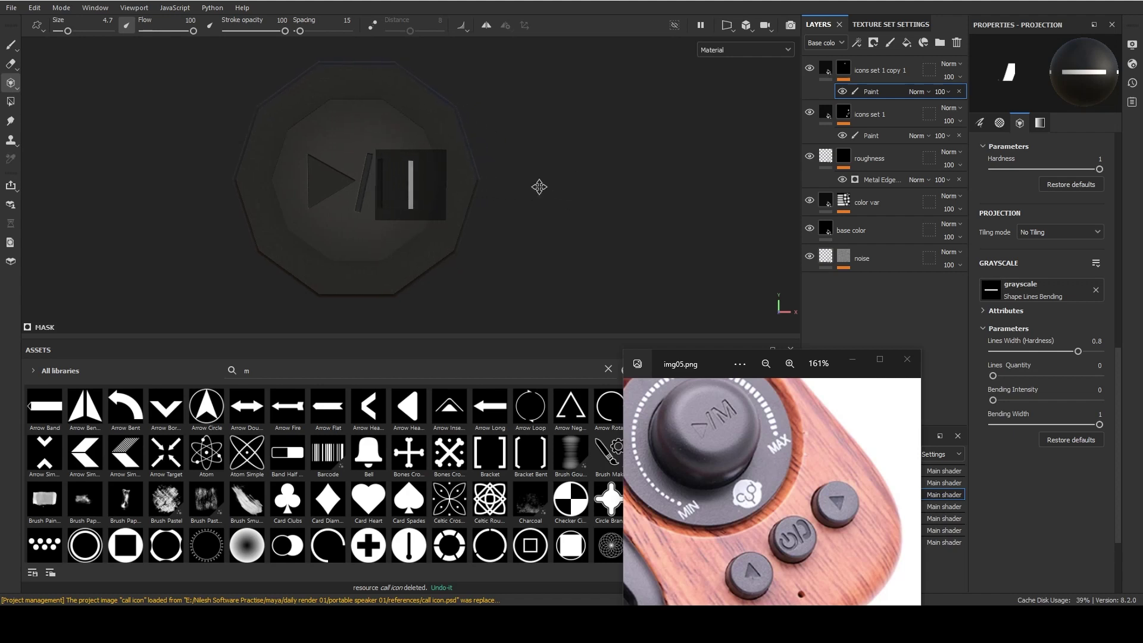
{"action": "mouse_move", "coordinate": [535, 204]}
{"action": "middle_mouse_down"}
{"action": "mouse_move", "coordinate": [583, 199]}
{"action": "mouse_move", "coordinate": [507, 195]}
{"action": "middle_mouse_up"}
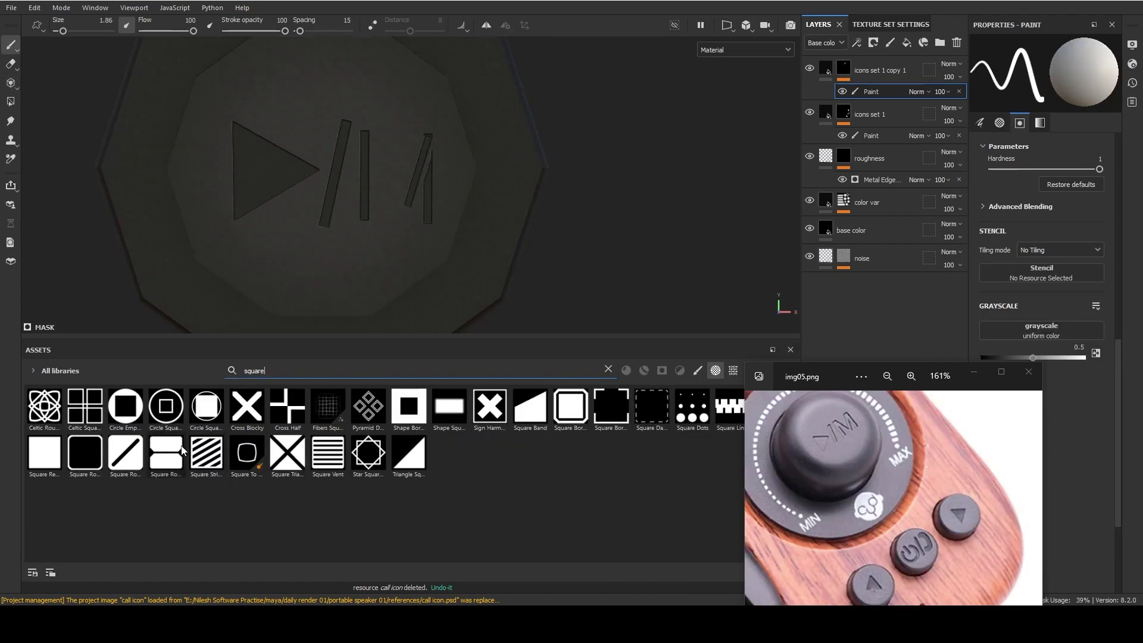
- Undo the rectangle stroke and extra fill on the M, thin the brush to 0.59, and toggle grayscale between 0 and 1
{"action": "left_click_drag", "start_coordinate": [841, 384], "coordinate": [785, 431]}
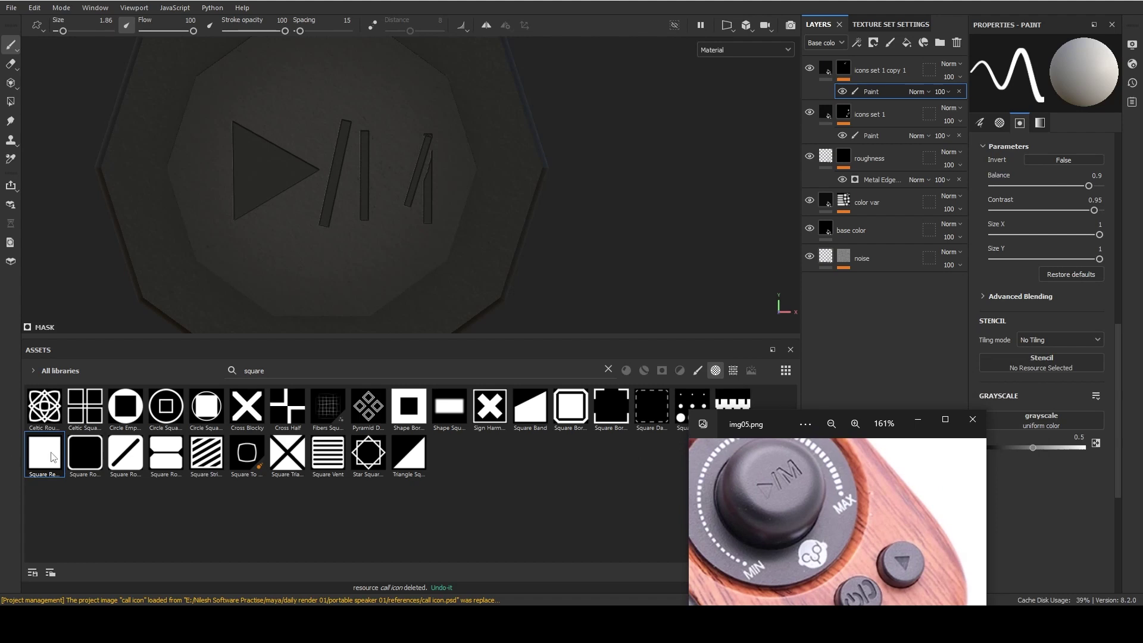
{"action": "key", "text": "ctrl+z"}
{"action": "key", "text": "bracketleft"}
{"action": "key", "text": "bracketleft"}
{"action": "key", "text": "bracketleft"}
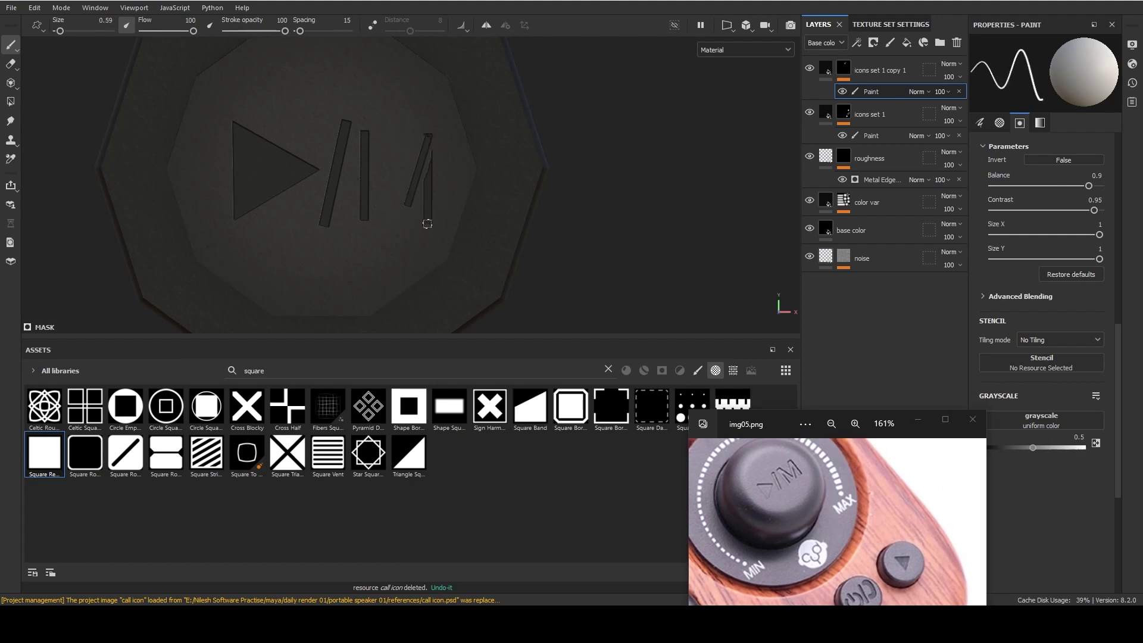
{"action": "left_click_drag", "start_coordinate": [885, 444], "coordinate": [750, 464]}
{"action": "mouse_move", "coordinate": [1033, 447]}
{"action": "left_mouse_down"}
{"action": "mouse_move", "coordinate": [1084, 447]}
{"action": "mouse_move", "coordinate": [883, 451]}
{"action": "left_mouse_up"}
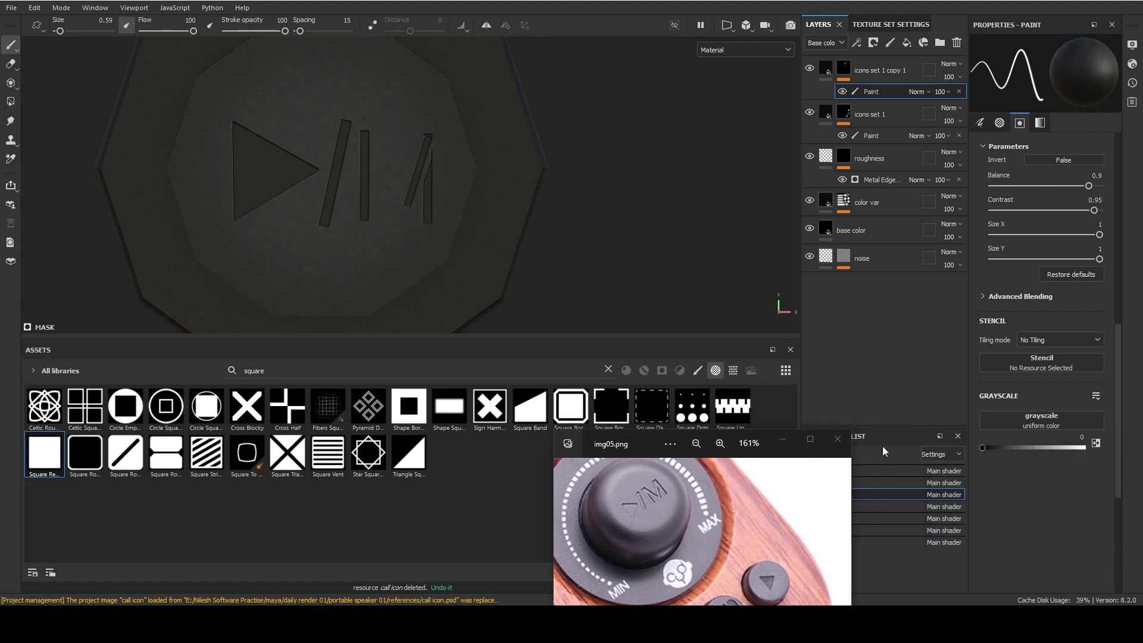
{"action": "left_click_drag", "start_coordinate": [982, 447], "coordinate": [1084, 447]}
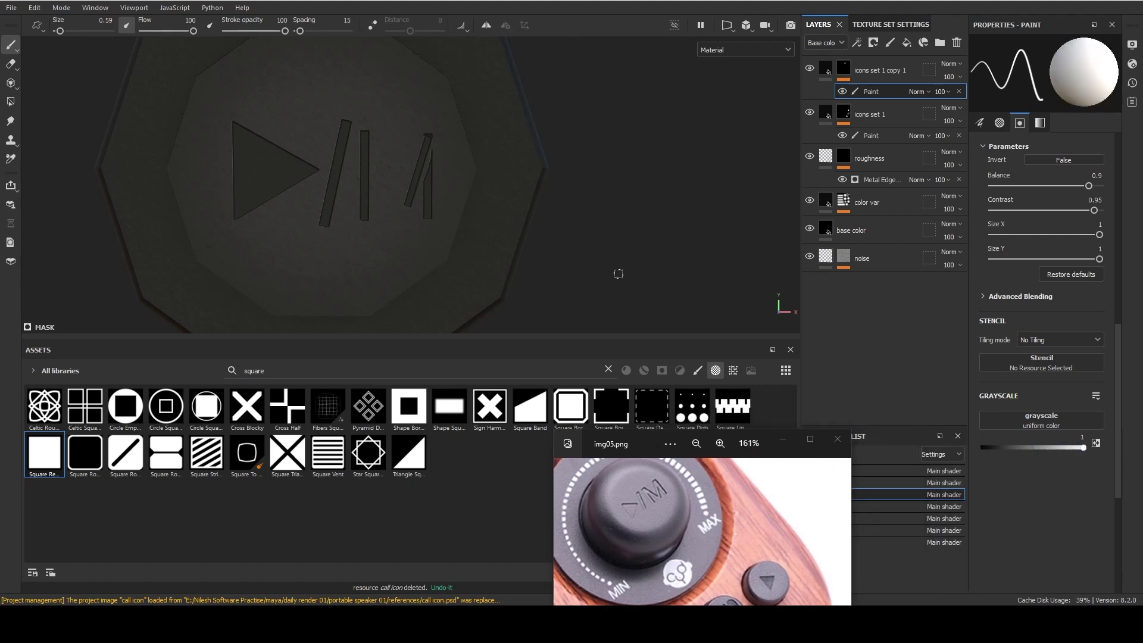
{"action": "scroll", "coordinate": [429, 215], "scroll_direction": "up", "scroll_amount": 3}
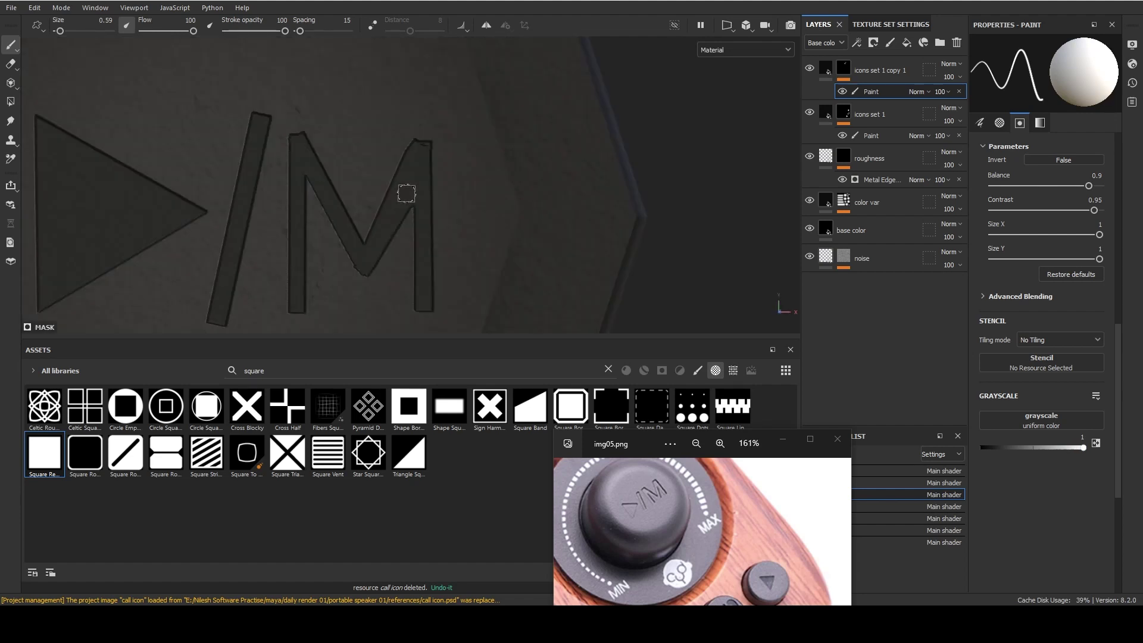
{"action": "key", "text": "ctrl+z"}
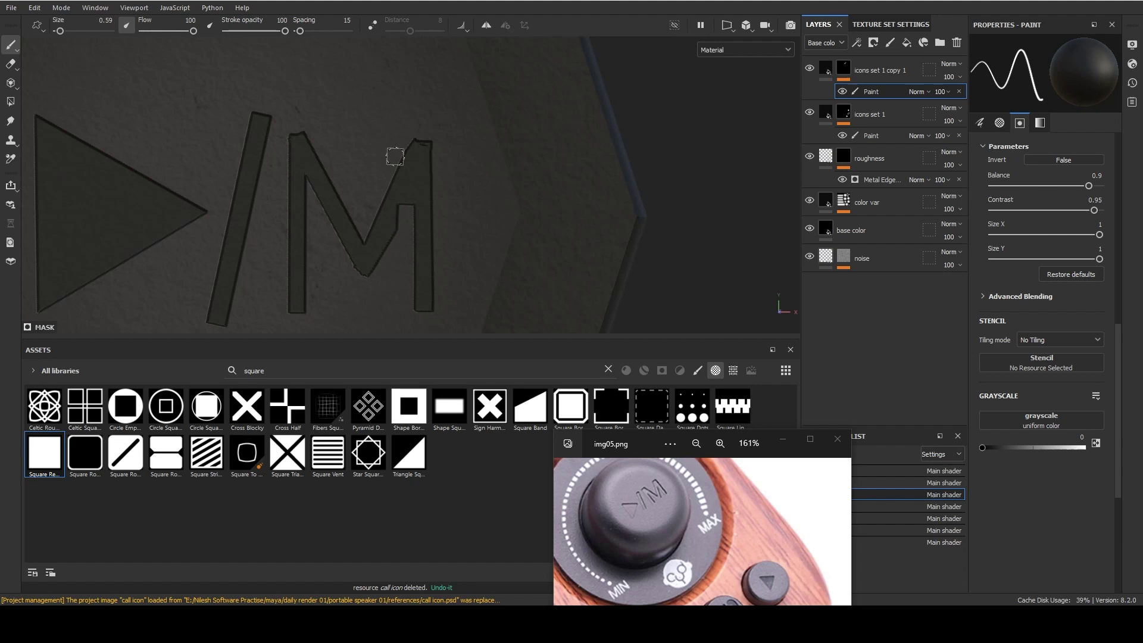
{"action": "key", "text": "ctrl+z"}
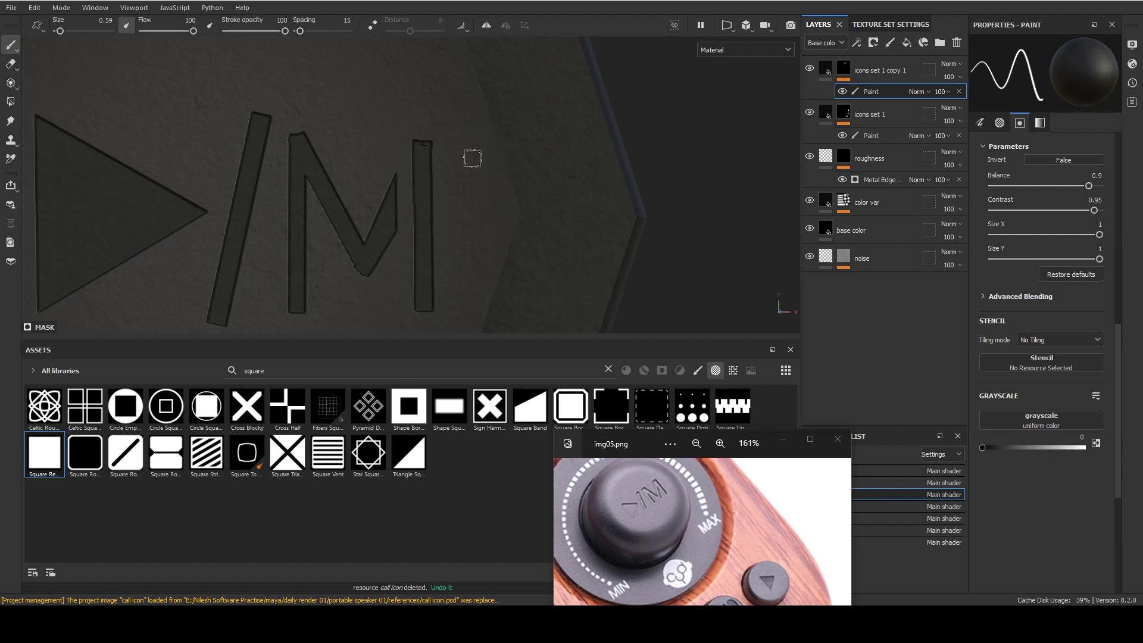
- Paint thin straight white strokes, including the right diagonal, to complete the M
{"action": "left_click_drag", "start_coordinate": [392, 172], "coordinate": [388, 211]}
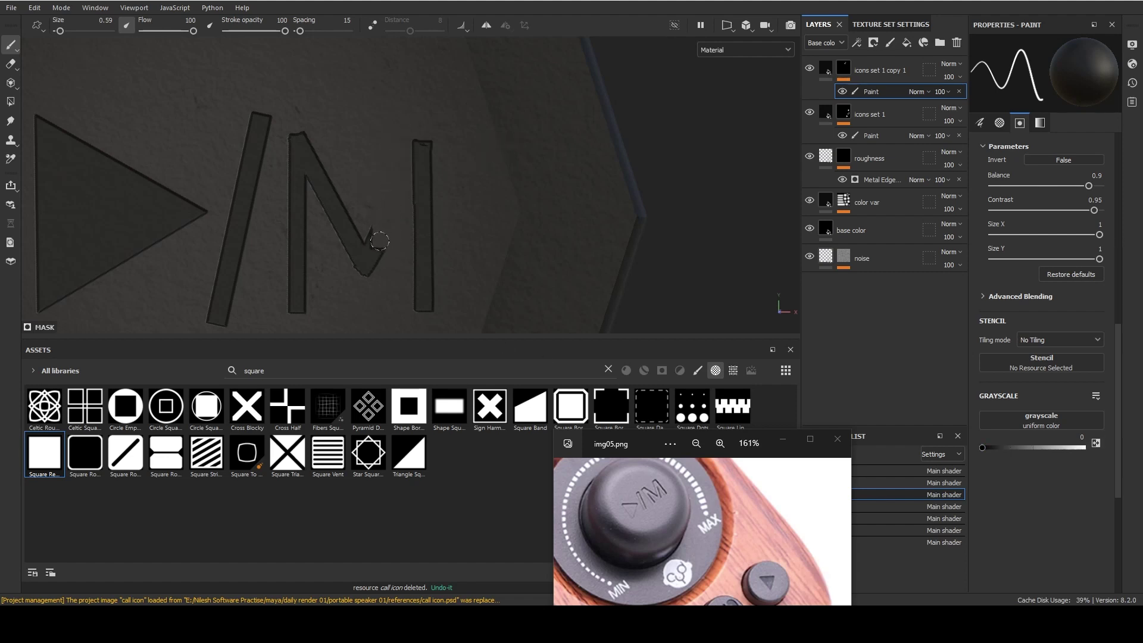
{"action": "left_click", "coordinate": [1083, 447]}
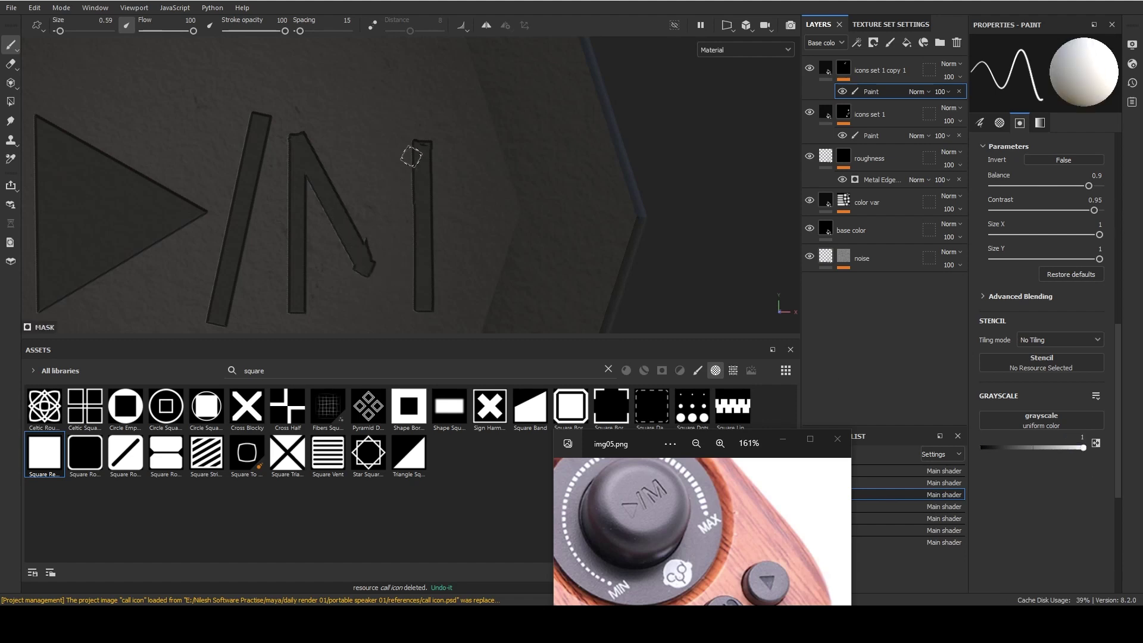
{"action": "left_click_drag", "start_coordinate": [418, 153], "coordinate": [367, 268]}
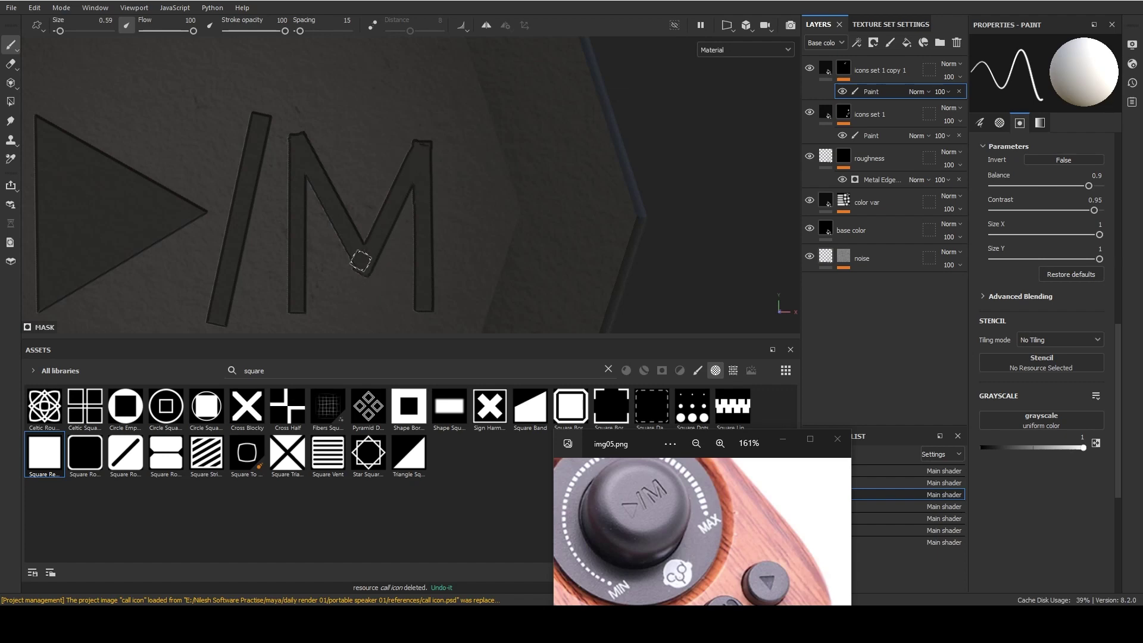
{"action": "scroll", "coordinate": [360, 259], "scroll_direction": "down", "scroll_amount": 3}
{"action": "scroll", "coordinate": [360, 259], "scroll_direction": "down", "scroll_amount": 2}
{"action": "scroll", "coordinate": [280, 261], "scroll_direction": "up", "scroll_amount": 4}
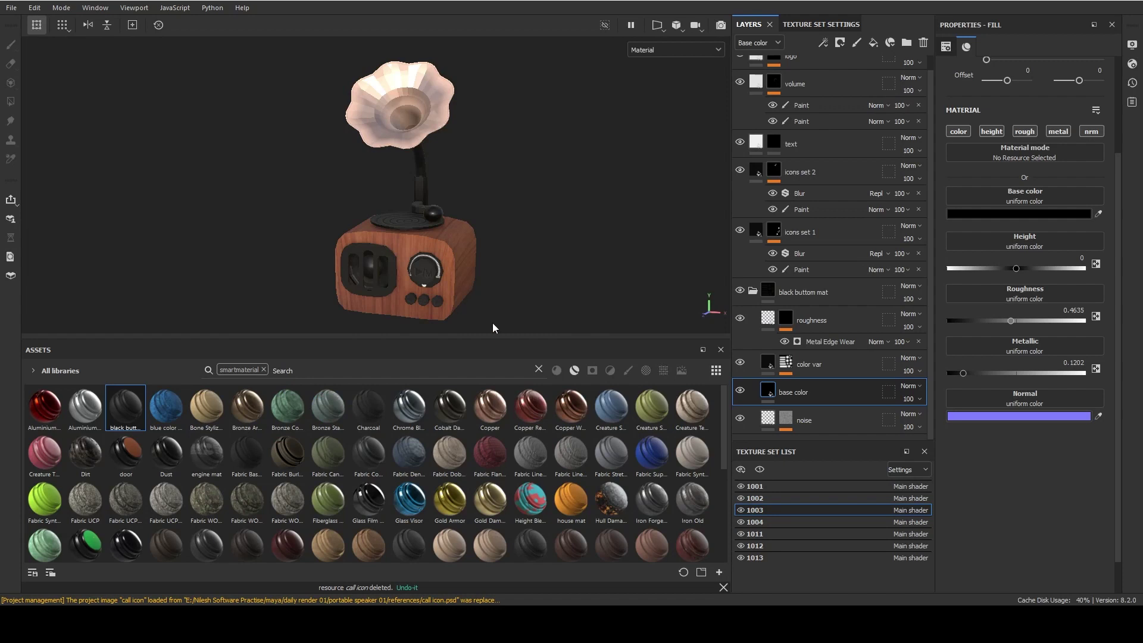
- Enlarge the 3D viewport and orbit the speaker to front and three-quarter views, rotating the lighting
{"action": "left_click_drag", "start_coordinate": [499, 340], "coordinate": [509, 484]}
{"action": "left_click_drag", "start_coordinate": [731, 324], "coordinate": [880, 311]}
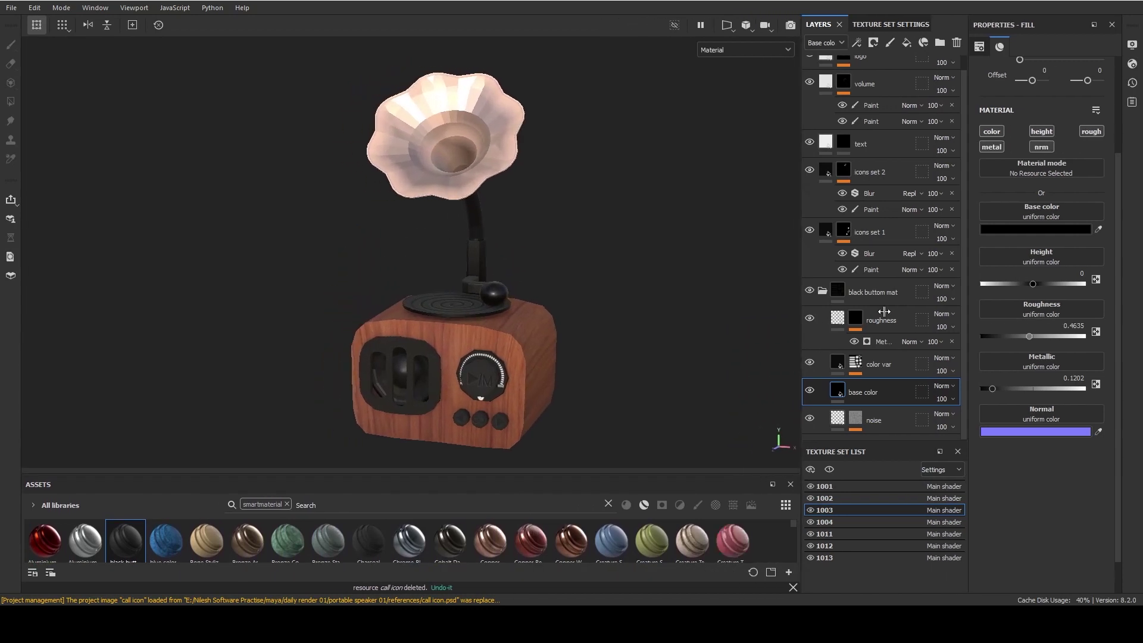
{"action": "mouse_move", "coordinate": [555, 295]}
{"action": "left_mouse_down", "text": "alt"}
{"action": "mouse_move", "coordinate": [328, 226]}
{"action": "mouse_move", "coordinate": [248, 306]}
{"action": "mouse_move", "coordinate": [140, 224]}
{"action": "mouse_move", "coordinate": [605, 311]}
{"action": "left_mouse_up", "text": "alt"}
{"action": "mouse_move", "coordinate": [605, 311]}
{"action": "right_mouse_down", "text": "shift"}
{"action": "mouse_move", "coordinate": [589, 280]}
{"action": "mouse_move", "coordinate": [688, 298]}
{"action": "mouse_move", "coordinate": [602, 327]}
{"action": "right_mouse_up", "text": "shift"}
{"action": "mouse_move", "coordinate": [602, 327]}
{"action": "left_mouse_down", "text": "alt"}
{"action": "mouse_move", "coordinate": [655, 326]}
{"action": "mouse_move", "coordinate": [604, 297]}
{"action": "left_mouse_up", "text": "alt"}
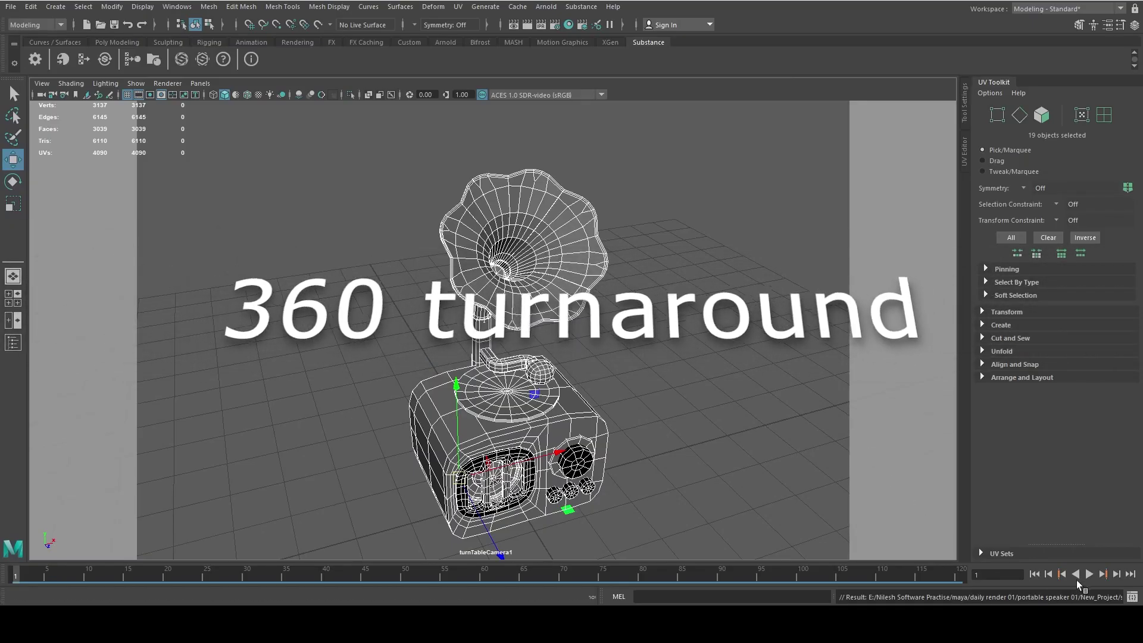
- Play the turnTableCamera1 turnaround, then replay it with smooth mesh preview (3) on
{"action": "key", "text": "q"}
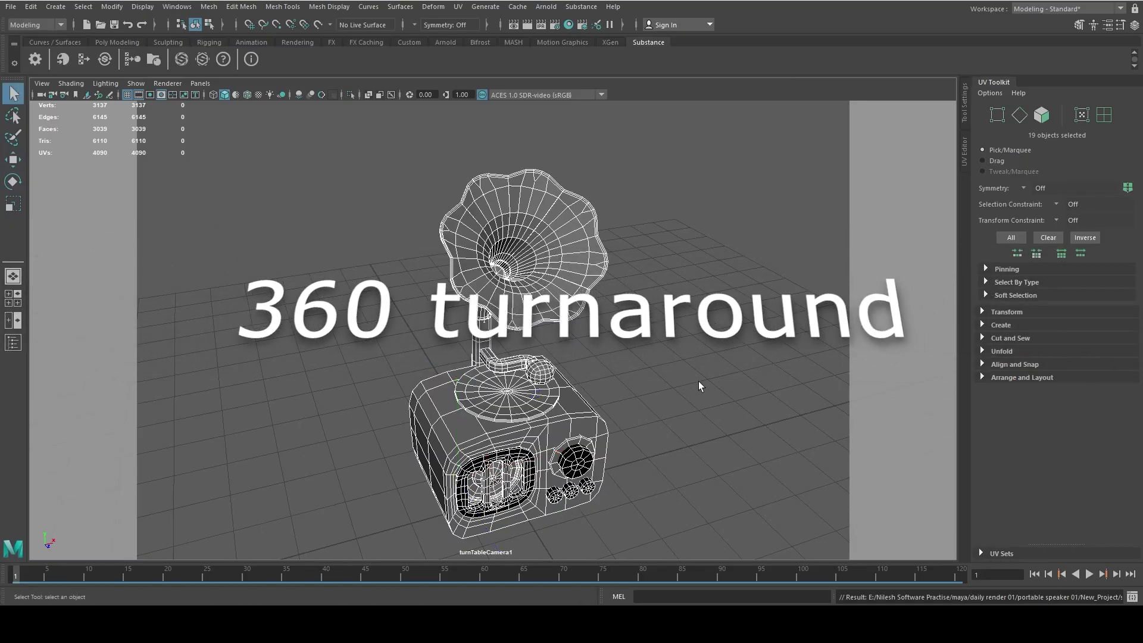
{"action": "left_click", "coordinate": [1088, 574]}
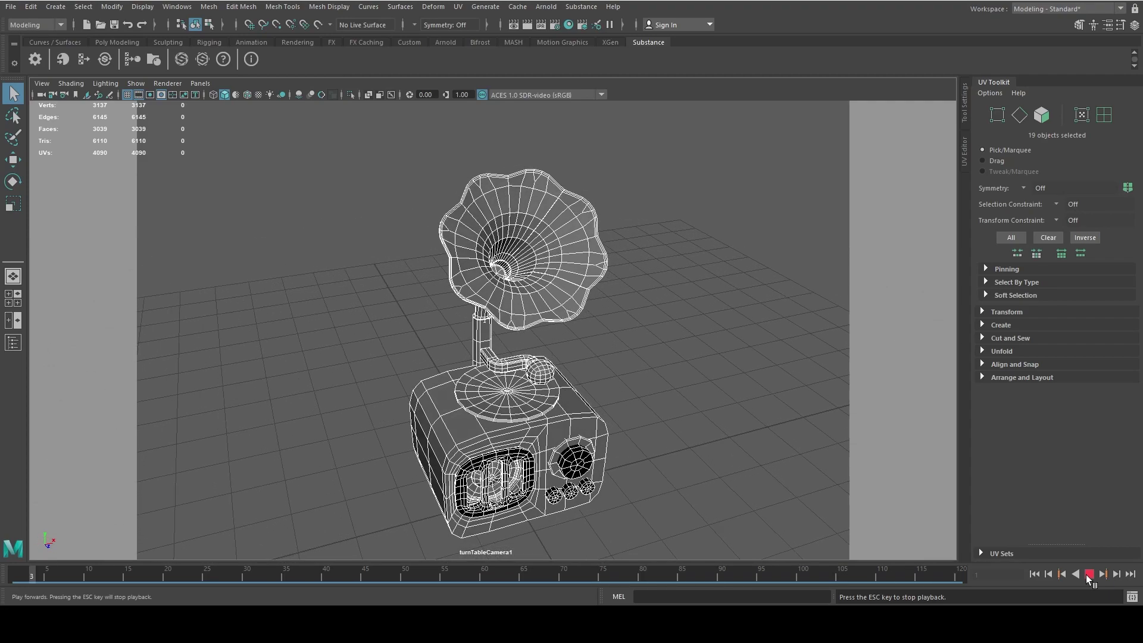
{"action": "left_click", "coordinate": [1086, 574]}
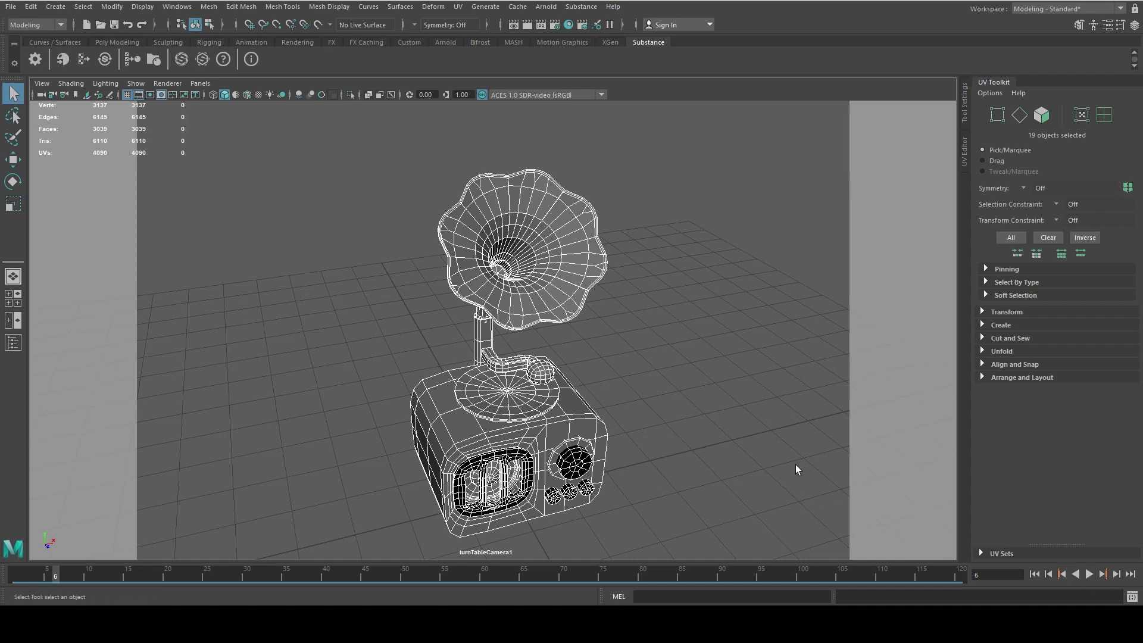
{"action": "key", "text": "3"}
{"action": "left_click", "coordinate": [1089, 575]}
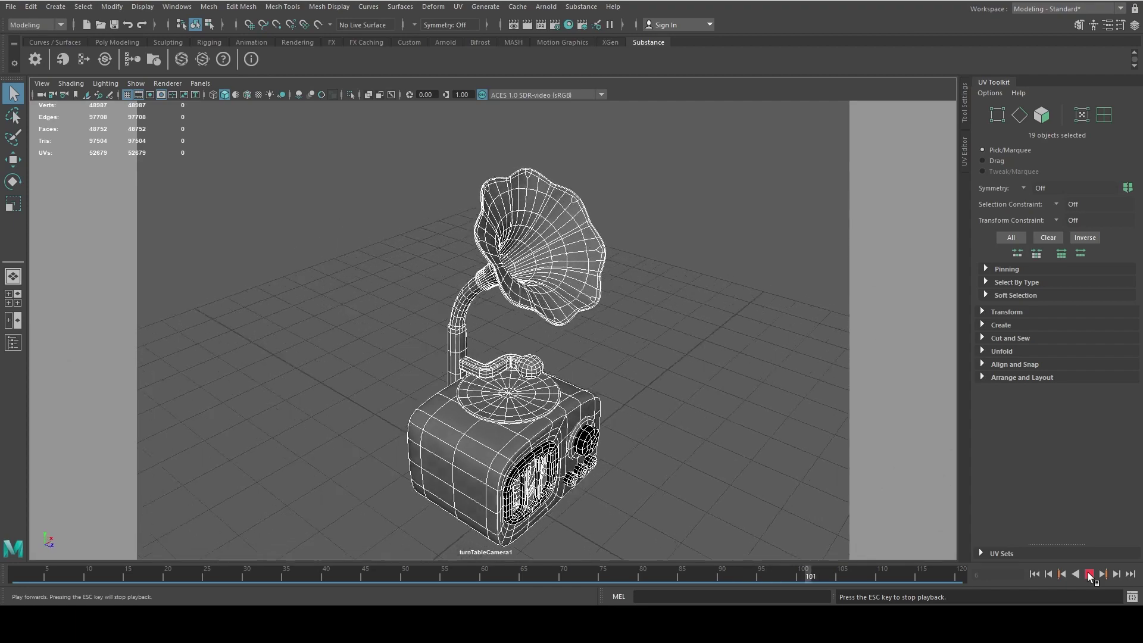
{"action": "left_click", "coordinate": [1089, 574]}
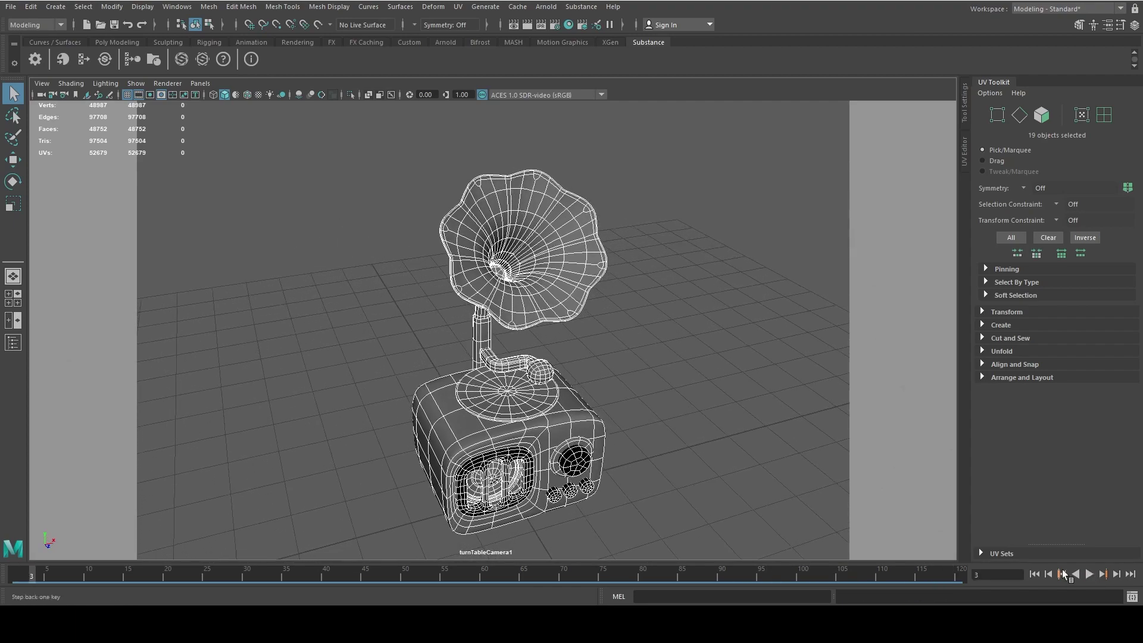